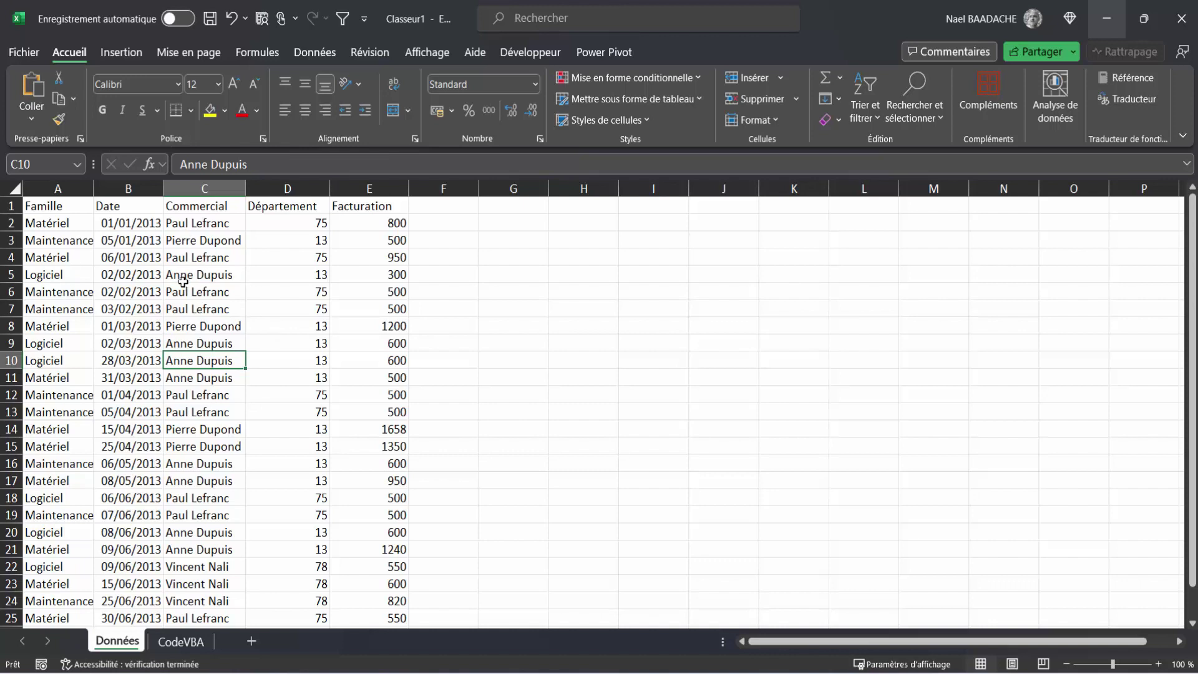
Step: Convert the sales range A1:E25 into a table with headers, named Tableau2
click(183, 279)
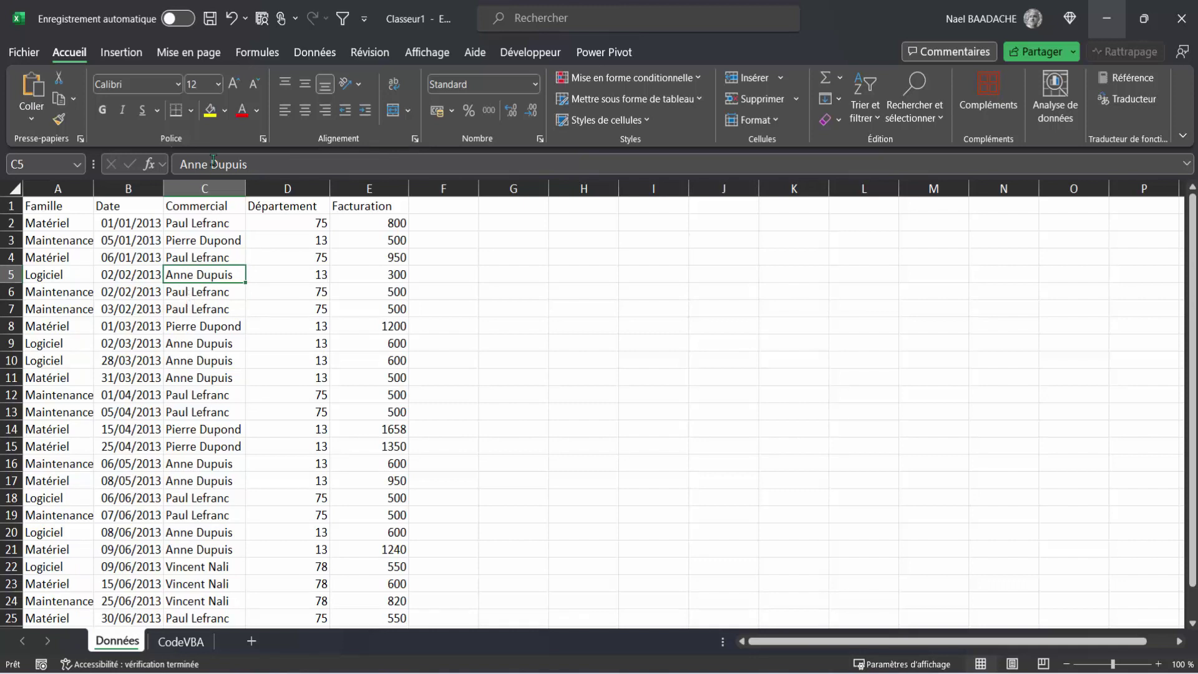
click(121, 51)
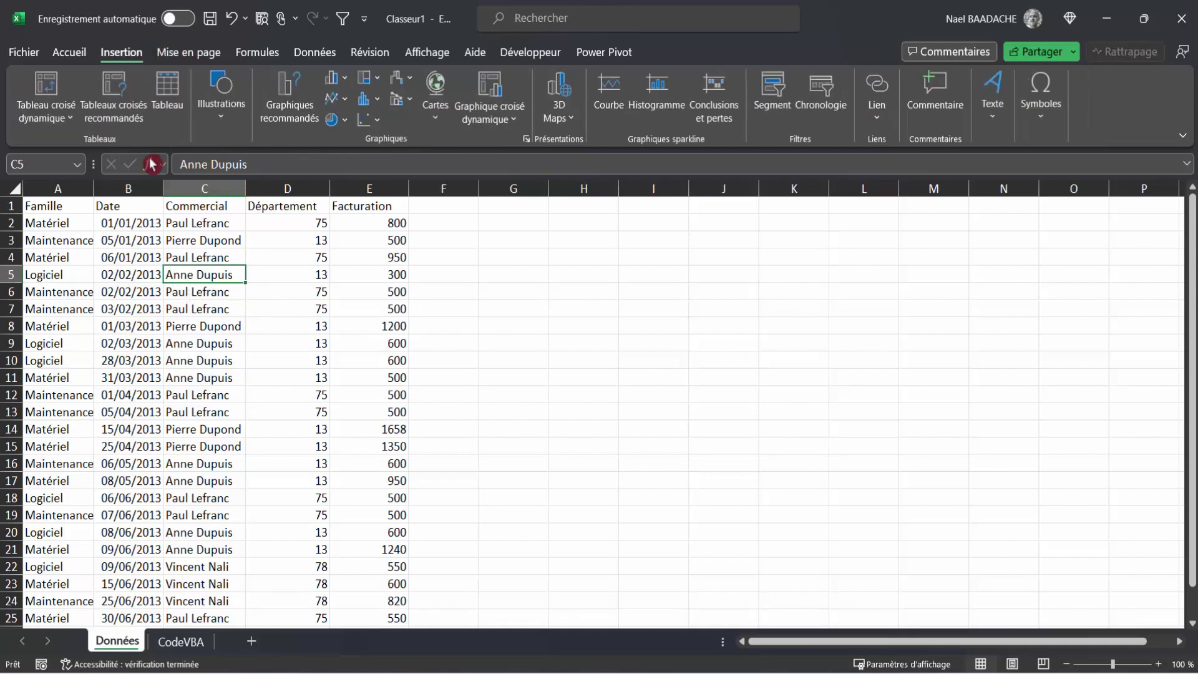
click(164, 89)
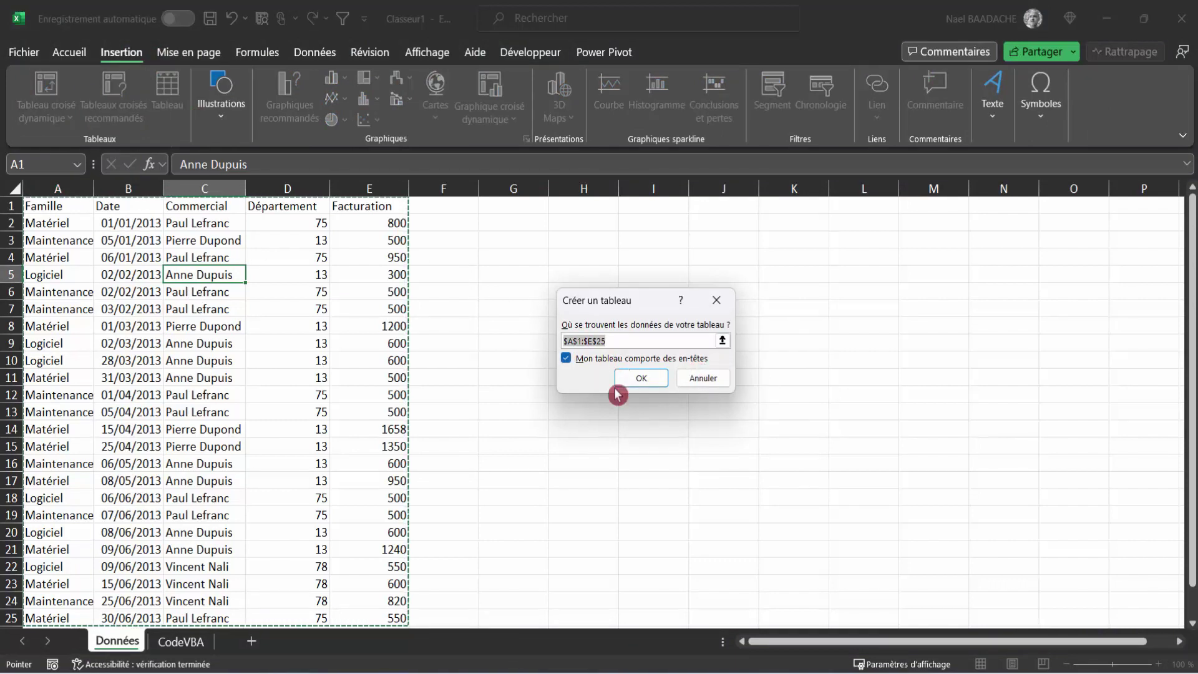
click(641, 378)
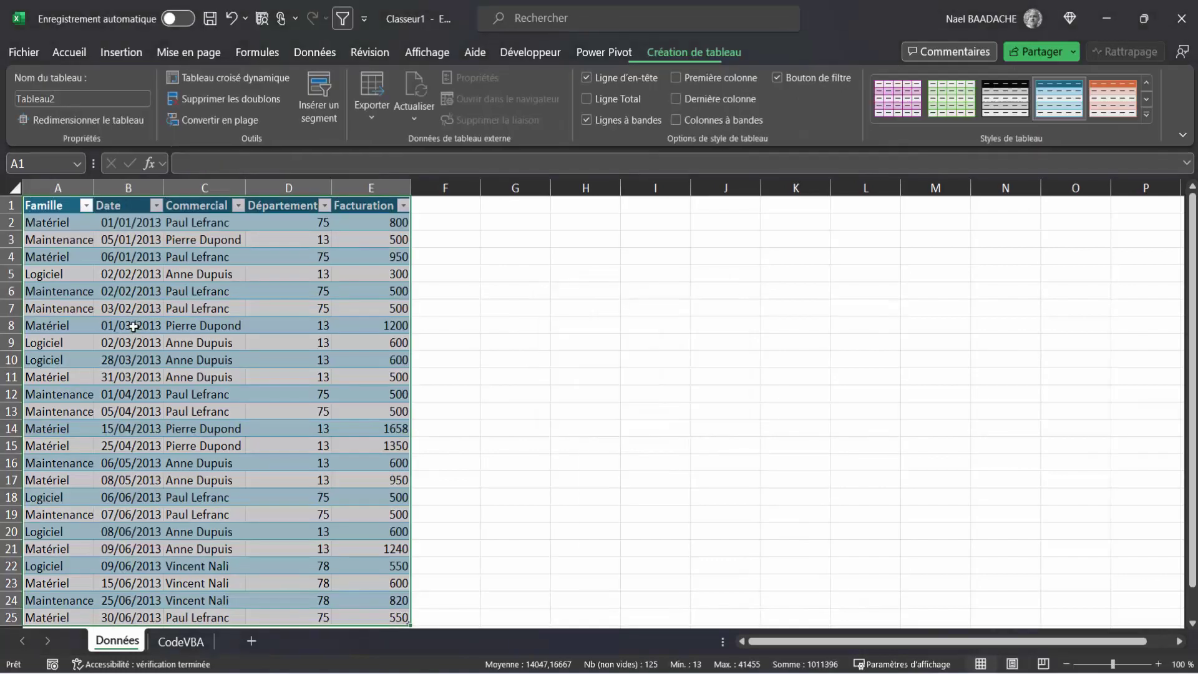
click(274, 379)
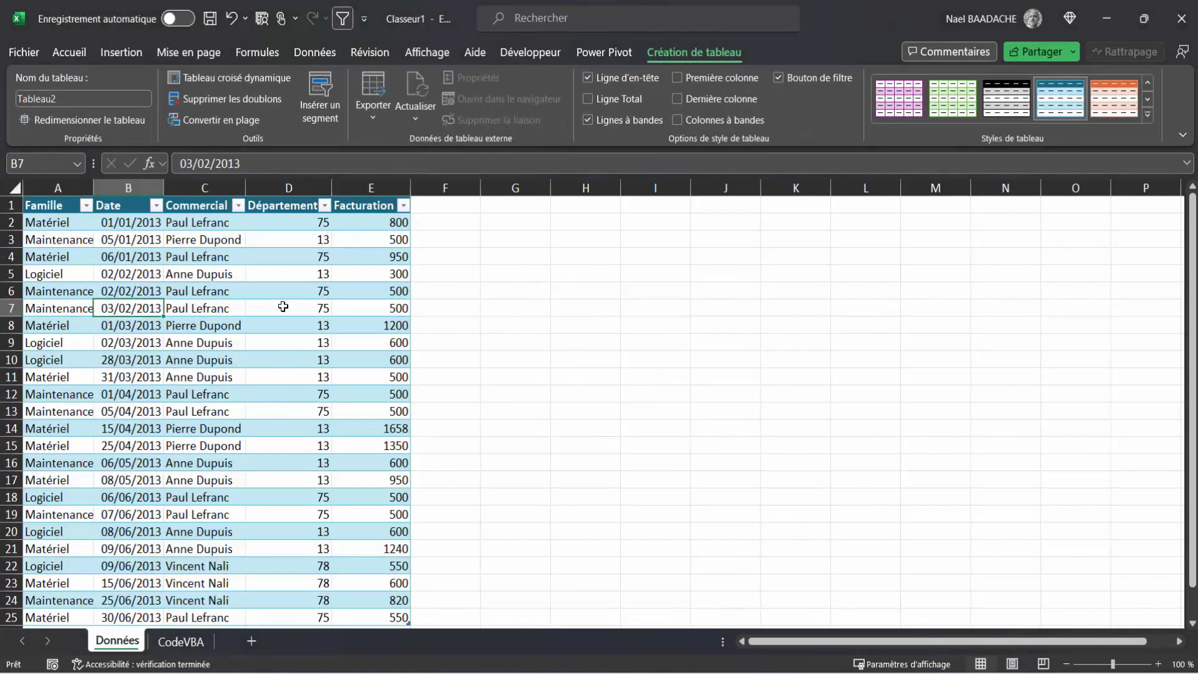
Step: Start a pivot table from the sales data, then cancel it
click(125, 55)
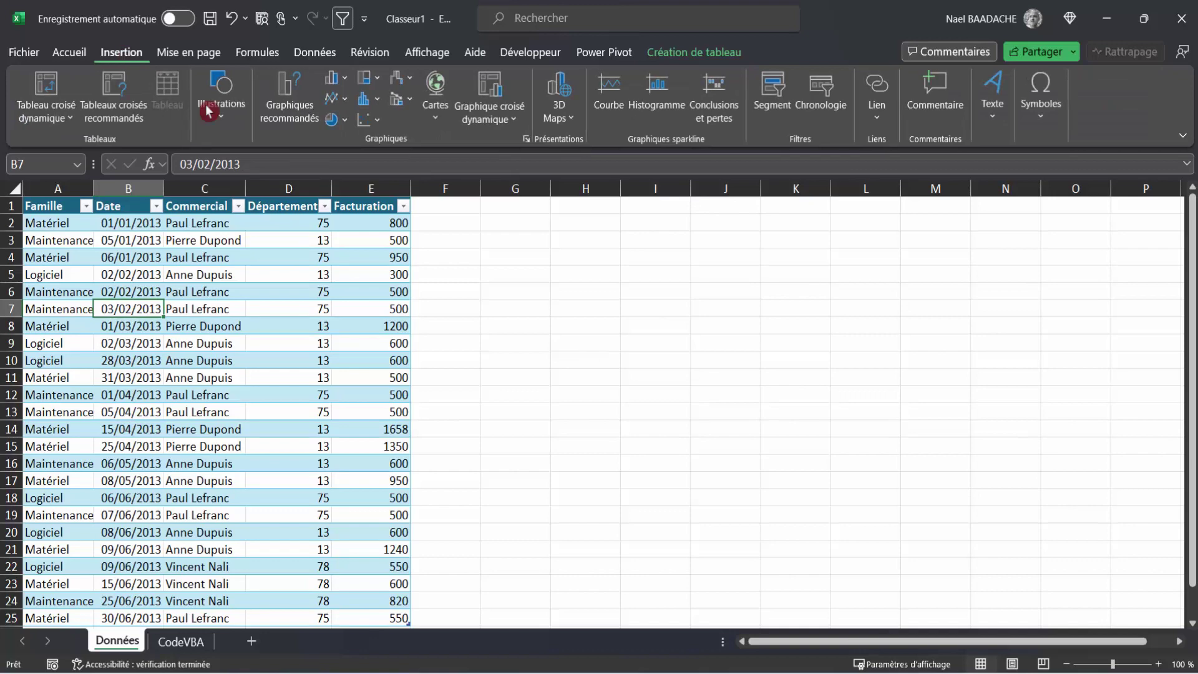
click(45, 93)
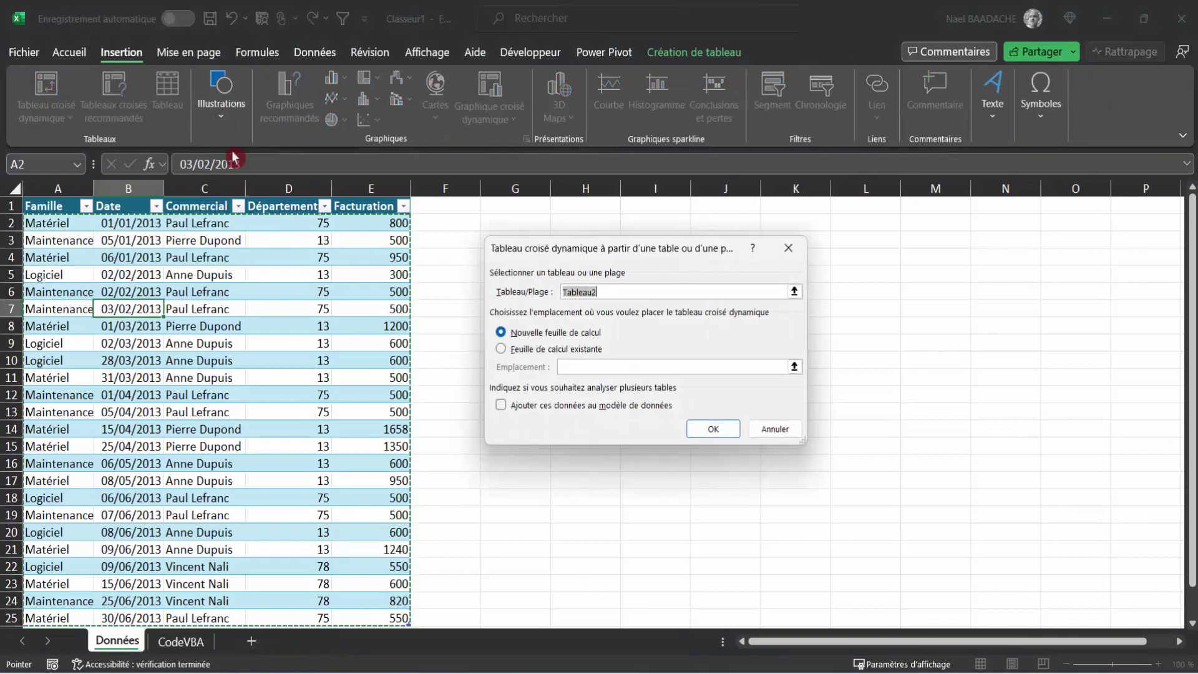
click(572, 285)
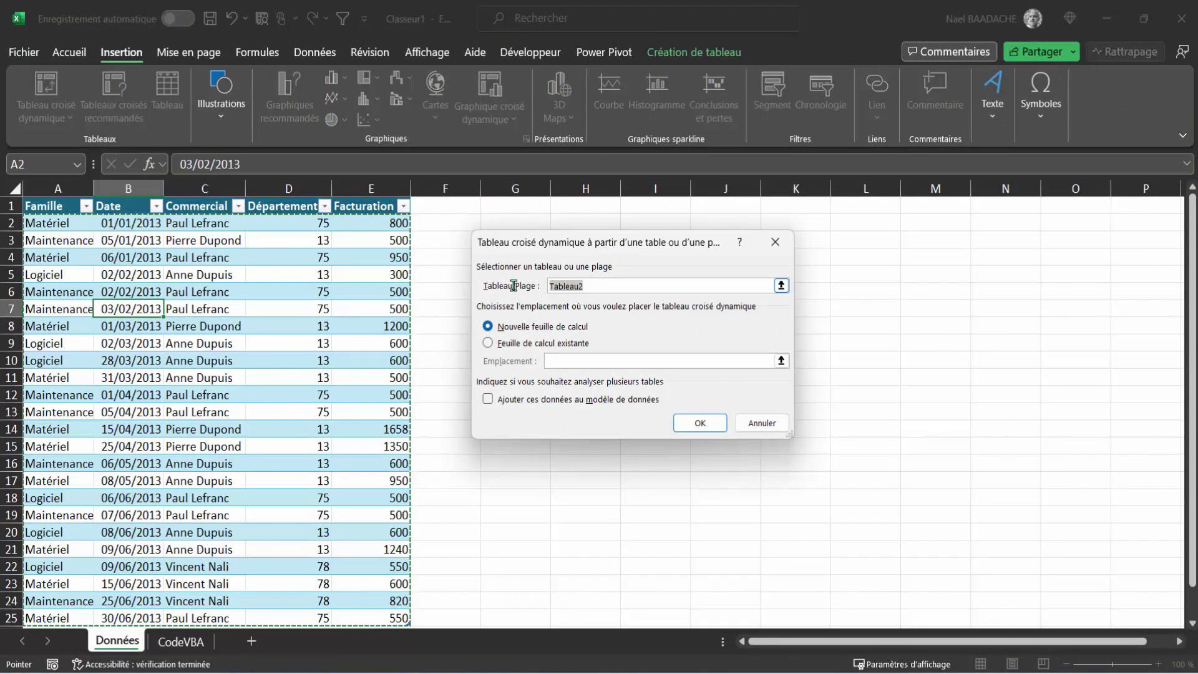
click(761, 422)
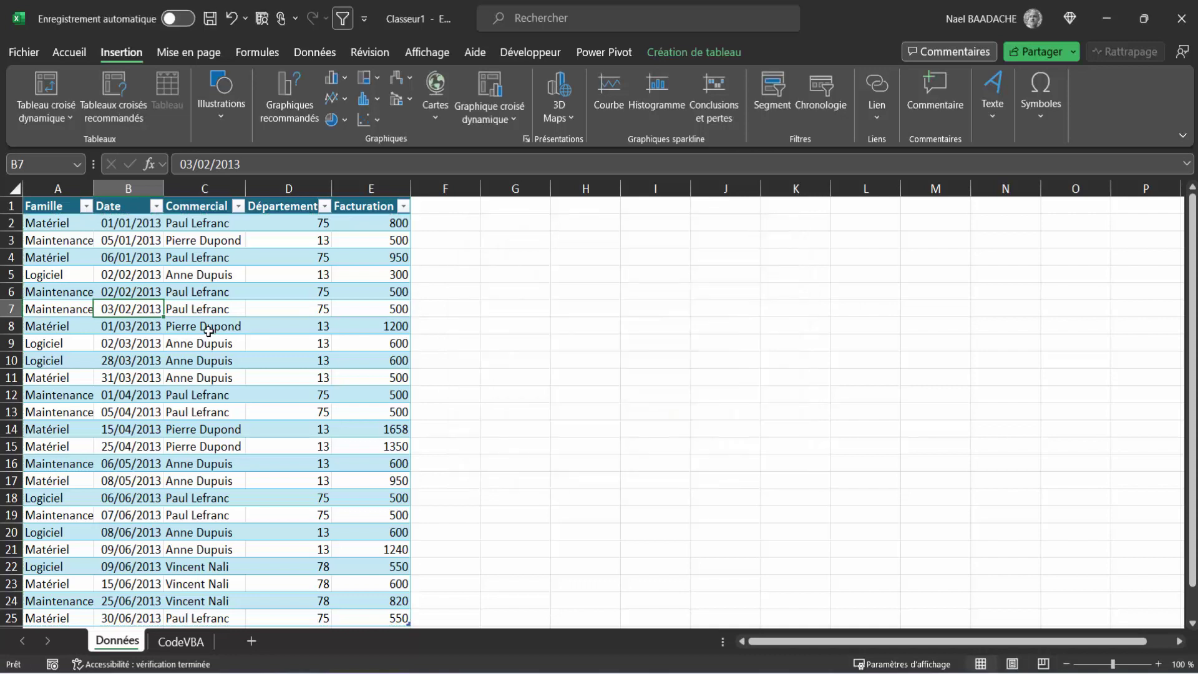
Step: Rename the table to Données in its table settings
click(209, 327)
click(699, 55)
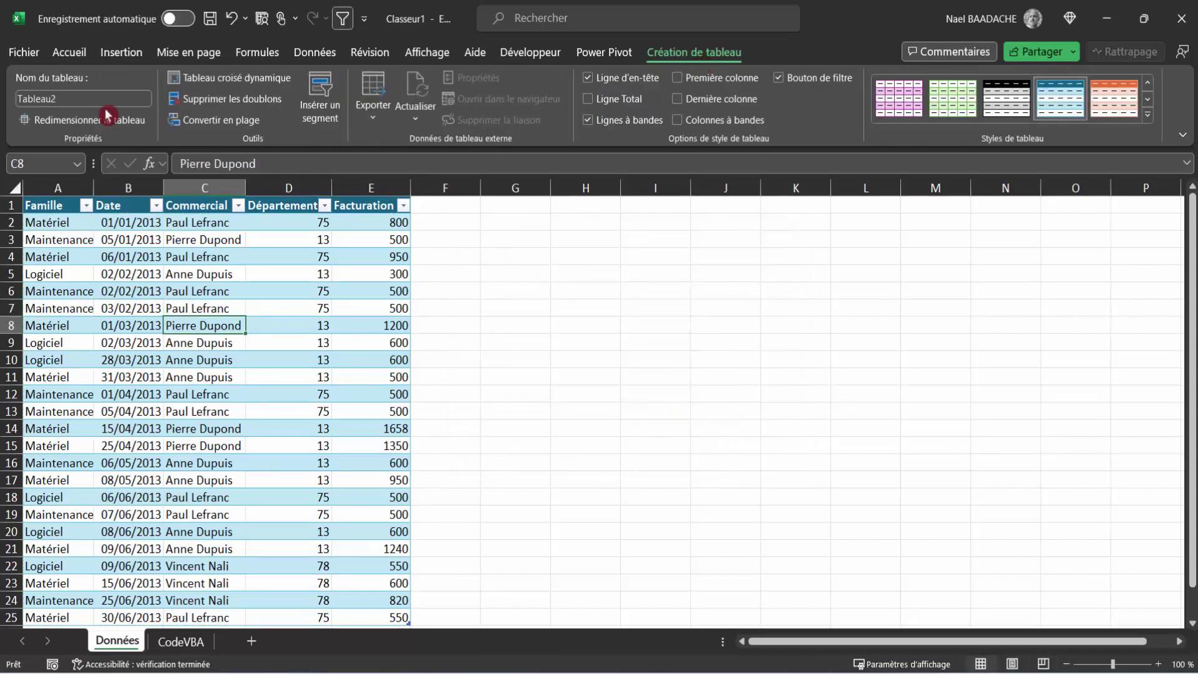
click(113, 100)
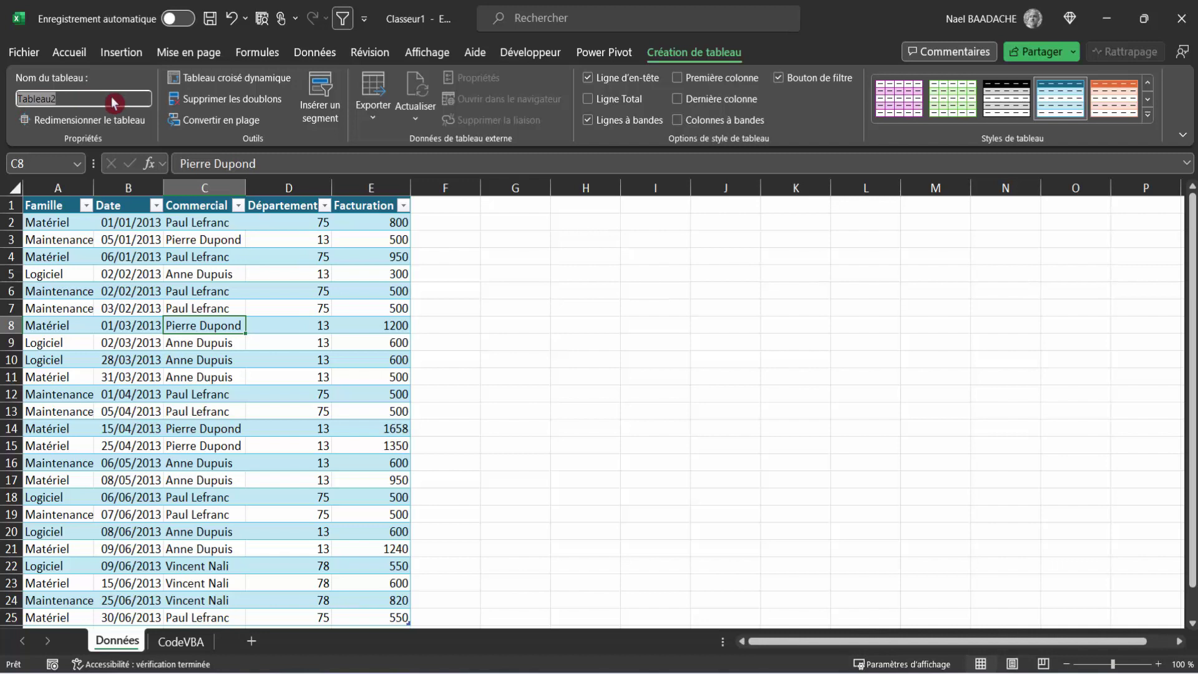
text(Données)
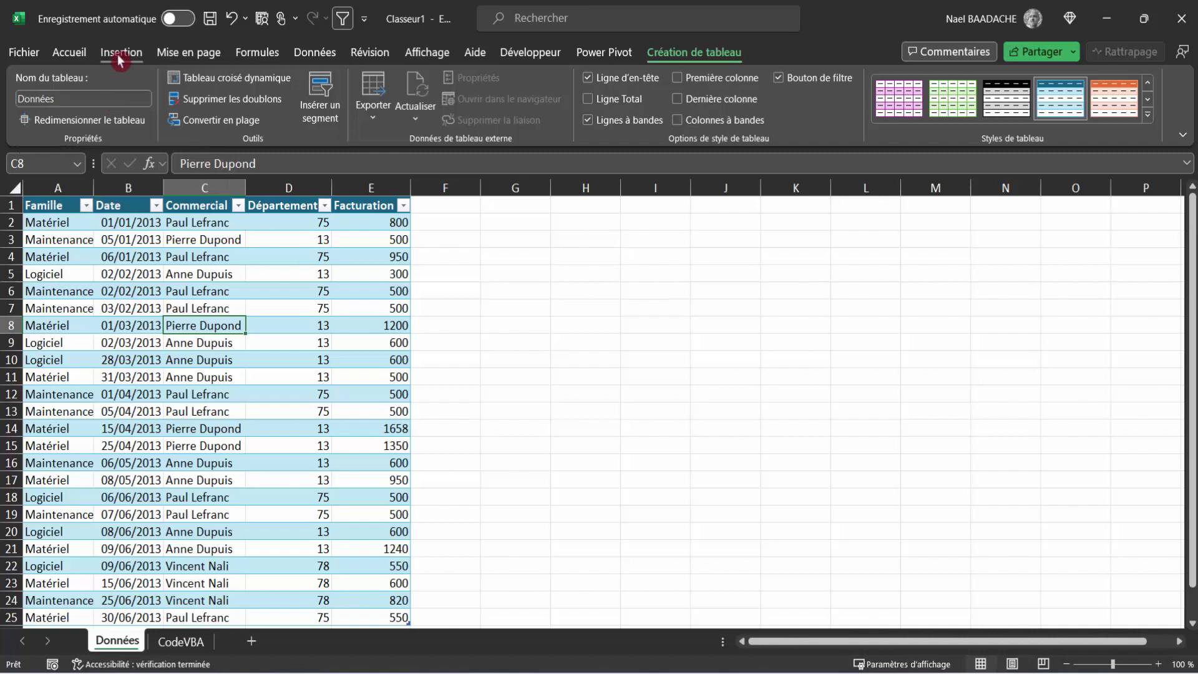
Step: Create an empty pivot table from Données on a new sheet, Feuil3
click(121, 52)
click(50, 120)
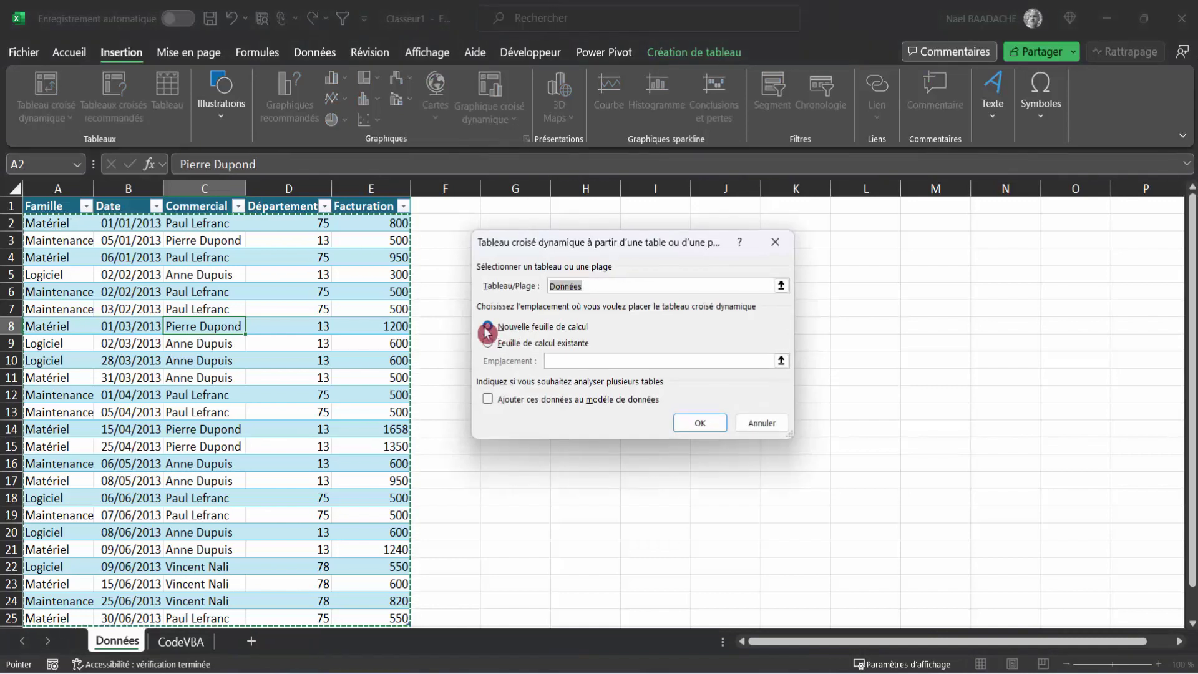
click(696, 423)
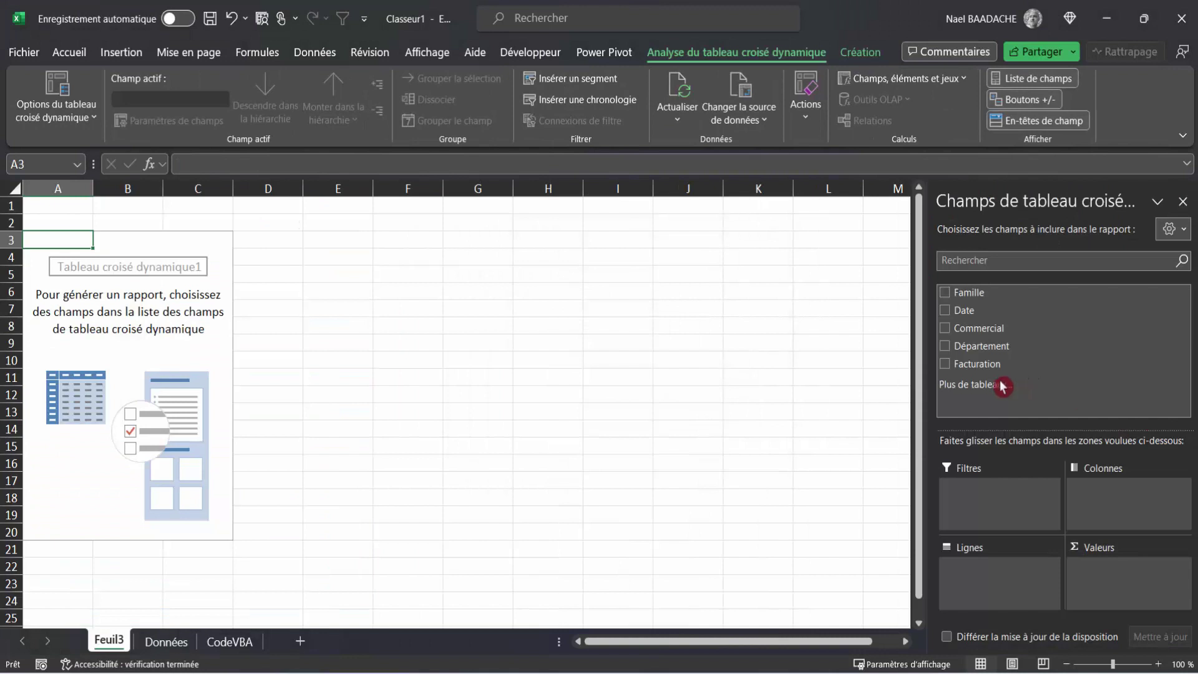
Step: Sum Facturation by Famille in the pivot table (total 17368) and bring up slicer field choices
mouse_move(977, 363)
mouse_move(986, 365)
mouse_down()
mouse_move(1084, 577)
mouse_move(1101, 582)
mouse_up()
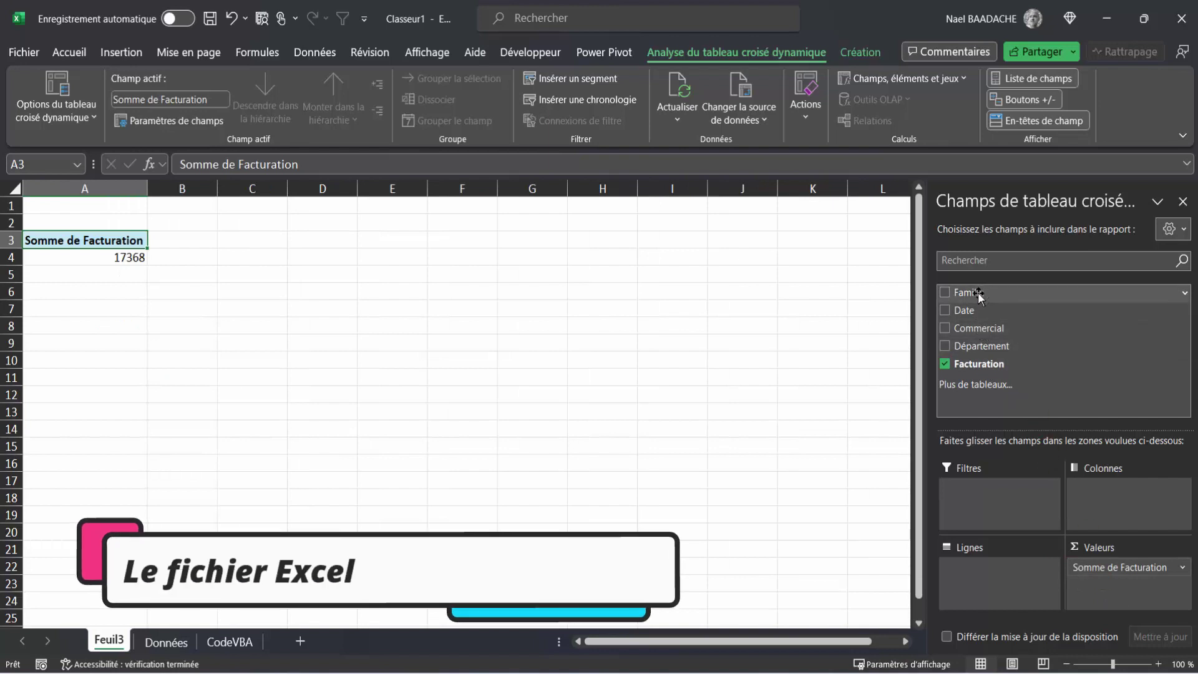
drag(978, 292, 966, 572)
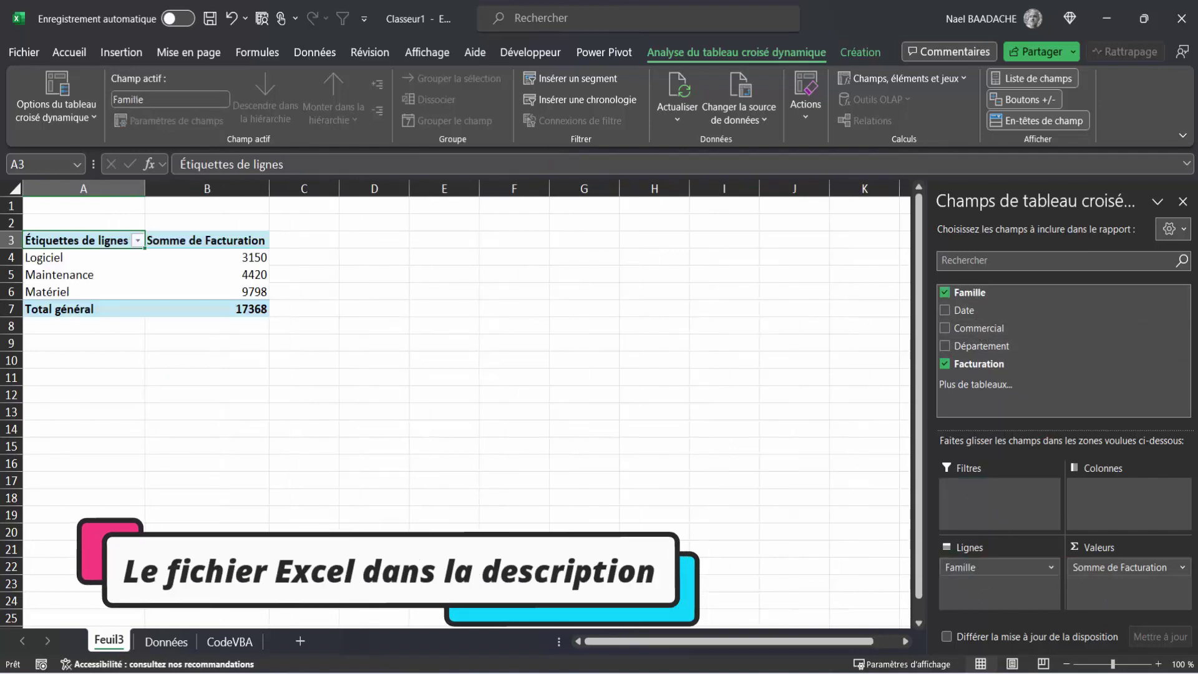
click(728, 61)
click(571, 78)
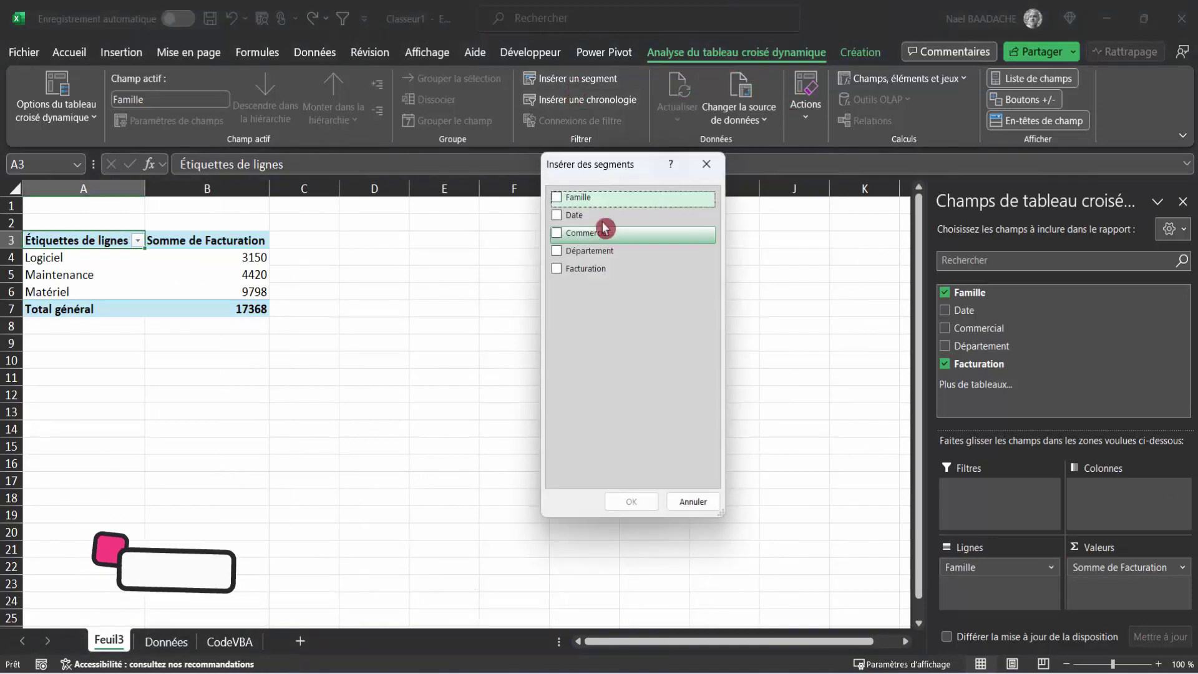
Step: Insert a Commercial slicer and place it beside the pivot table
click(560, 239)
click(627, 503)
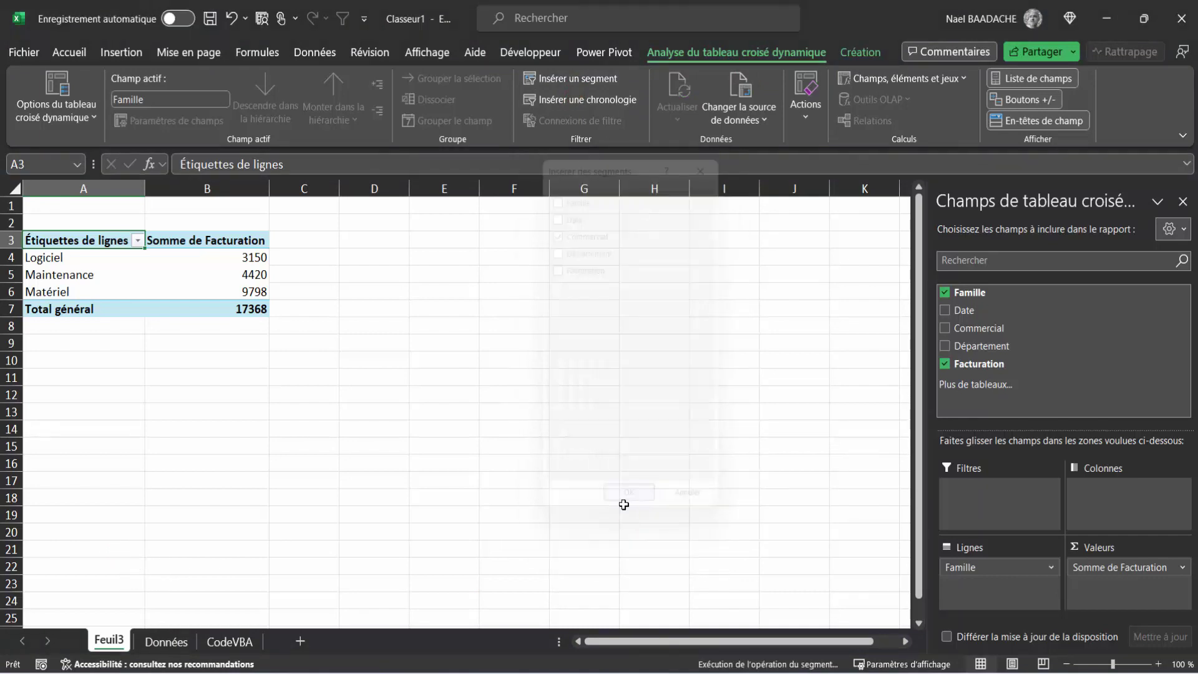
drag(512, 321, 490, 231)
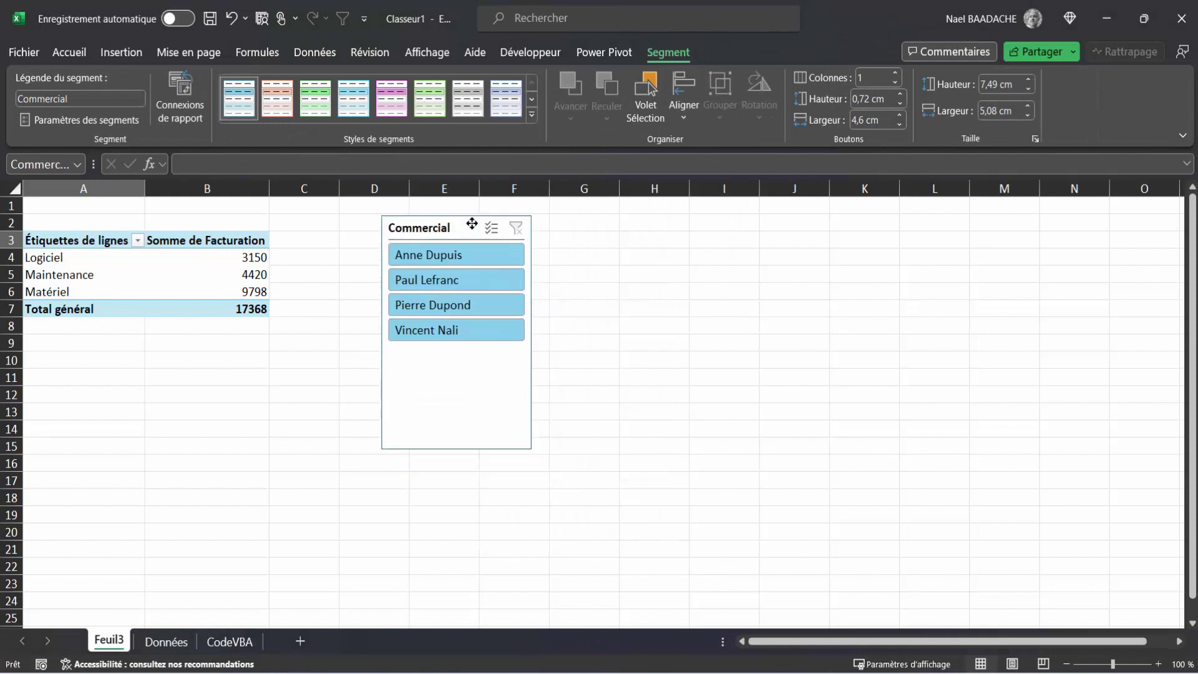
Step: Lay the slicer's names out in 2 columns and resize it into a short, wide box
click(897, 74)
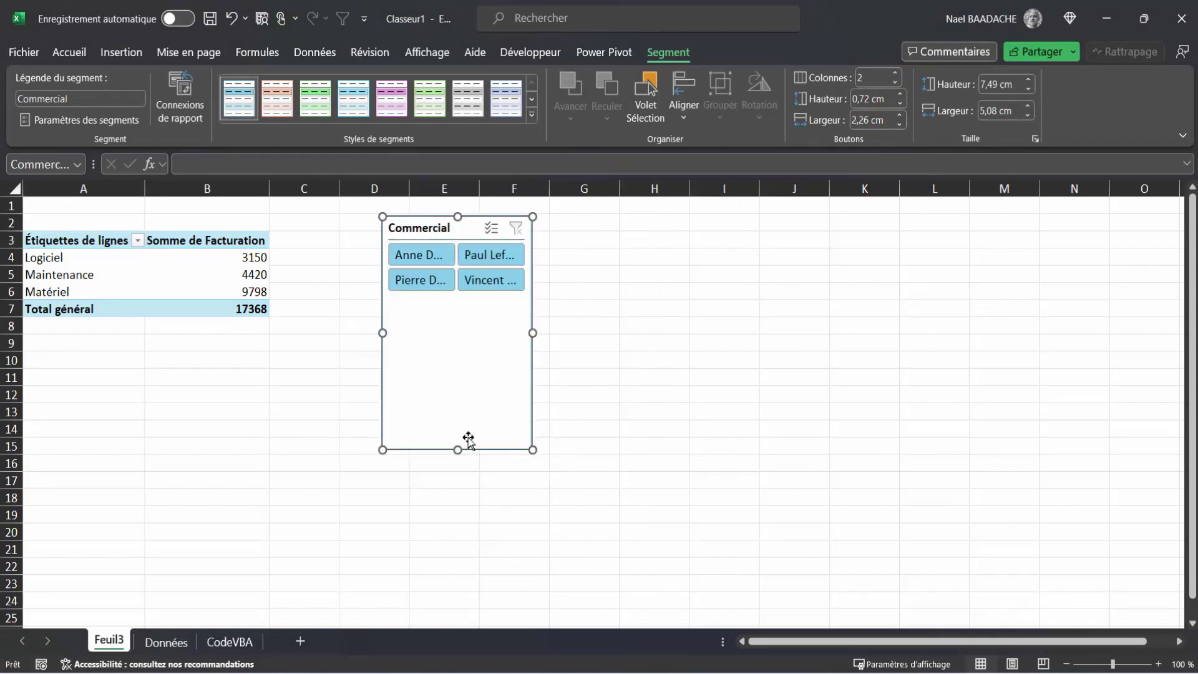
drag(453, 449, 458, 323)
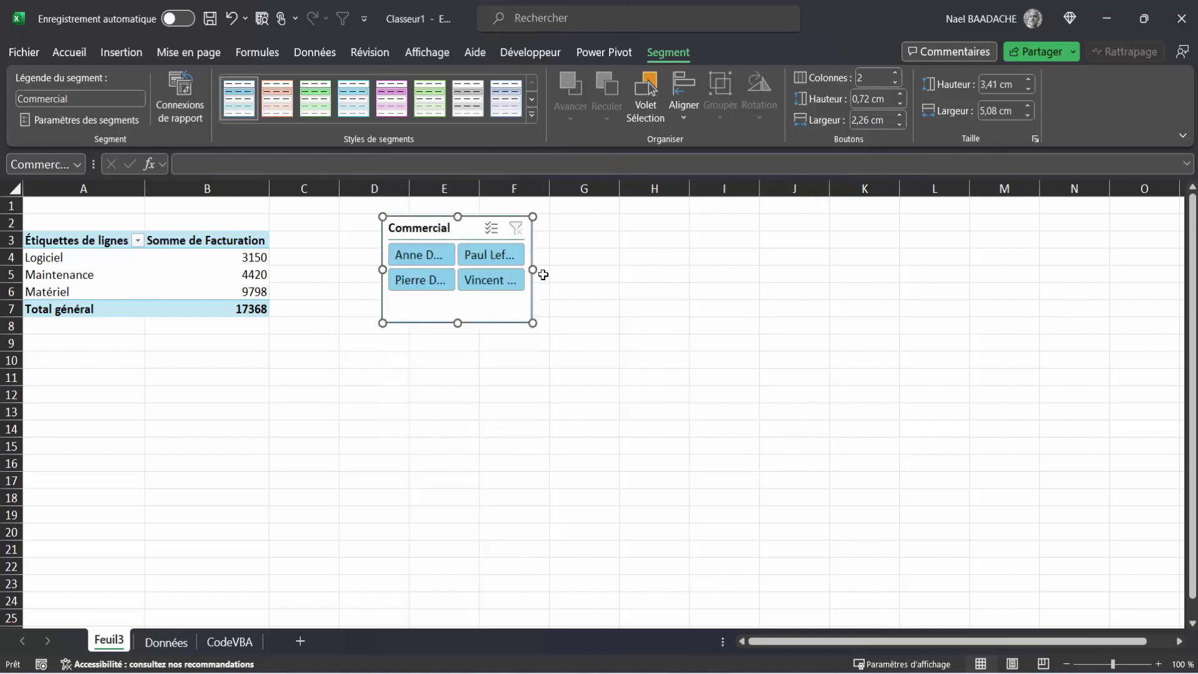
drag(536, 269, 637, 269)
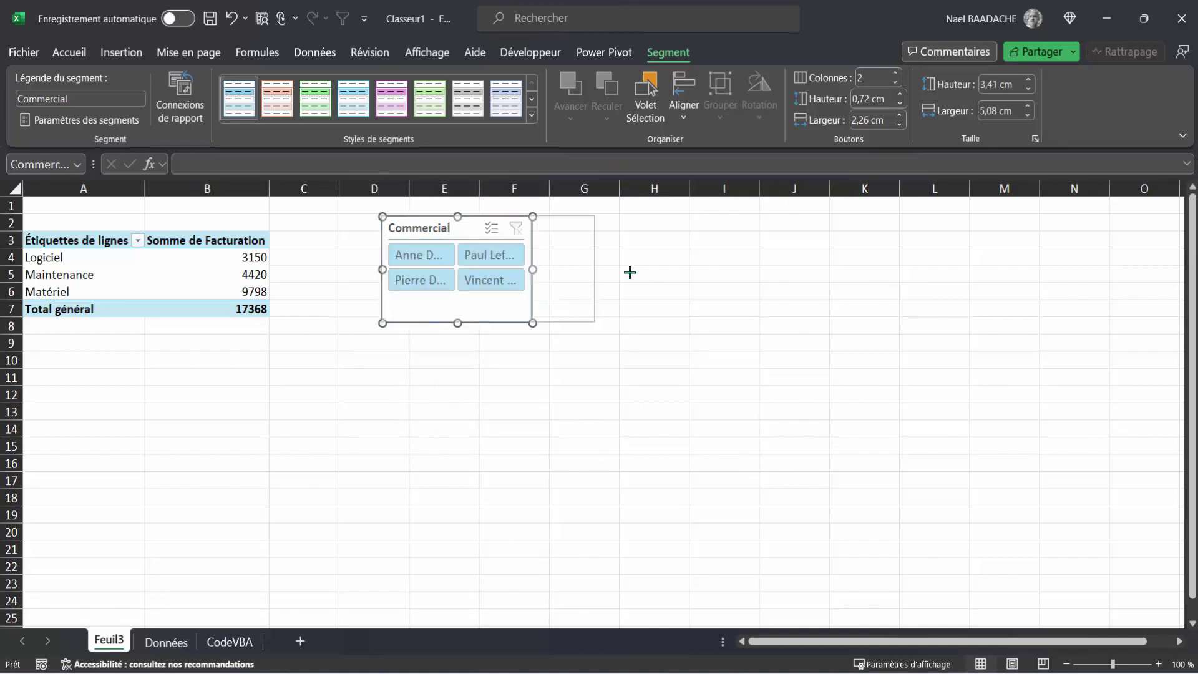
click(175, 274)
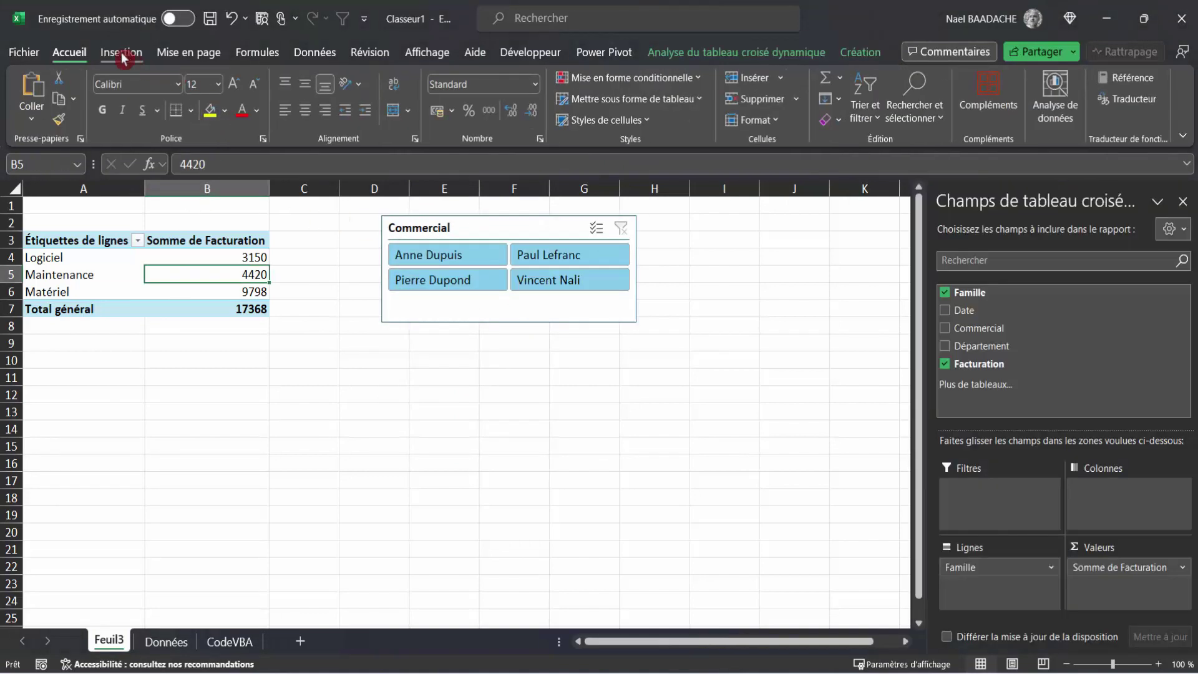
Step: Add a clustered column pivot chart below the Commercial slicer, then deselect it
click(121, 53)
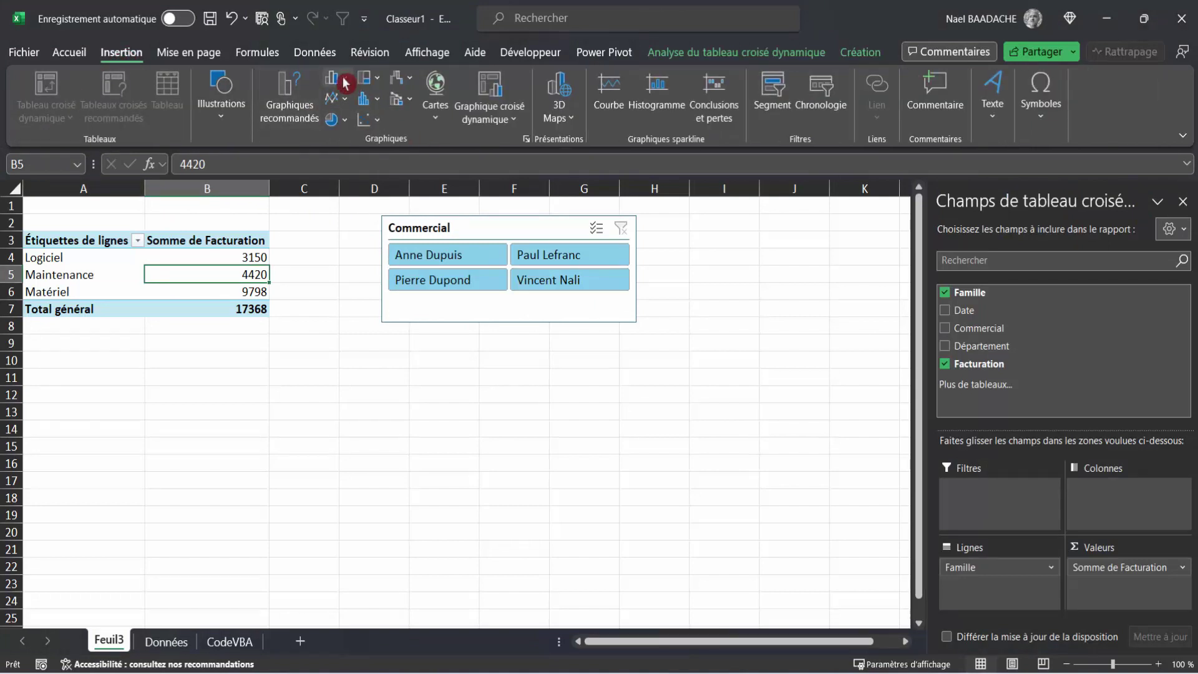
click(346, 79)
click(344, 136)
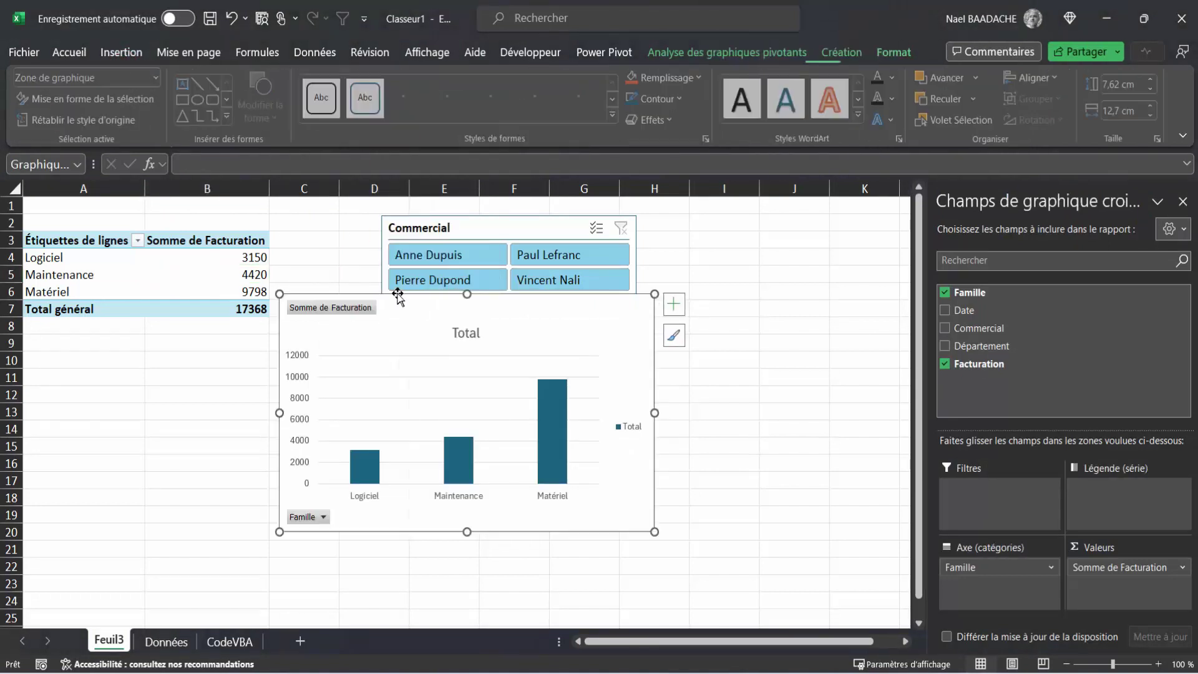
drag(386, 293, 444, 342)
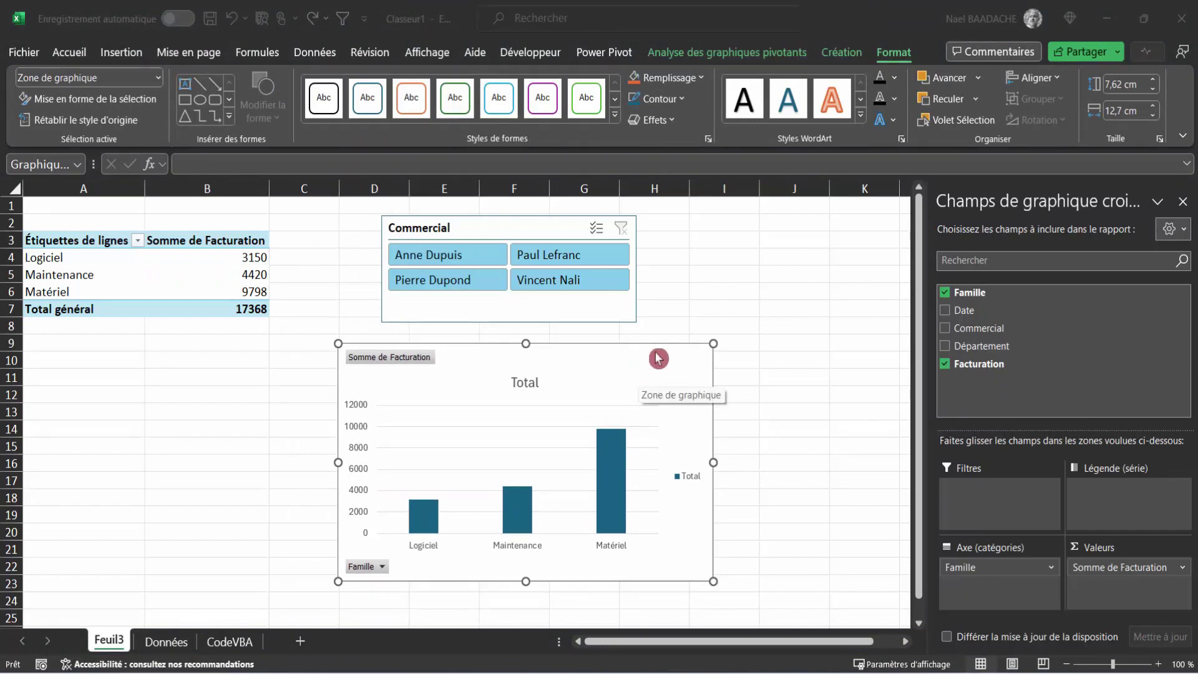
click(179, 406)
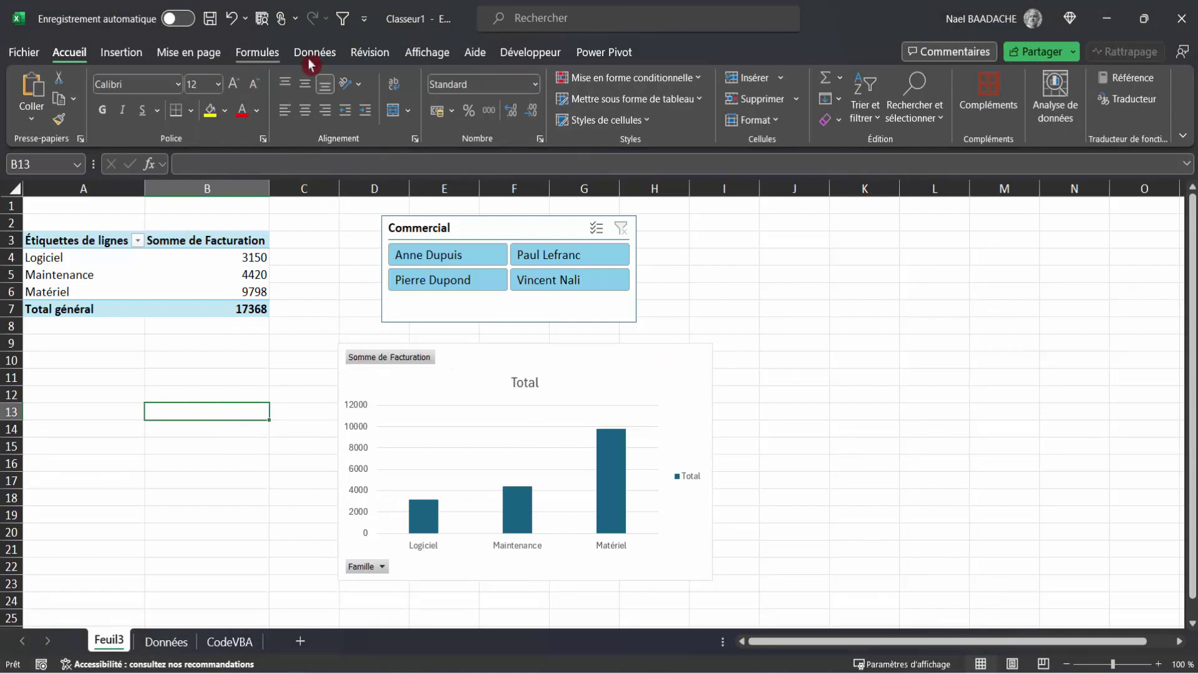
Step: Protect Feuil3 with a password, allowing only selection of locked and unlocked cells
click(367, 55)
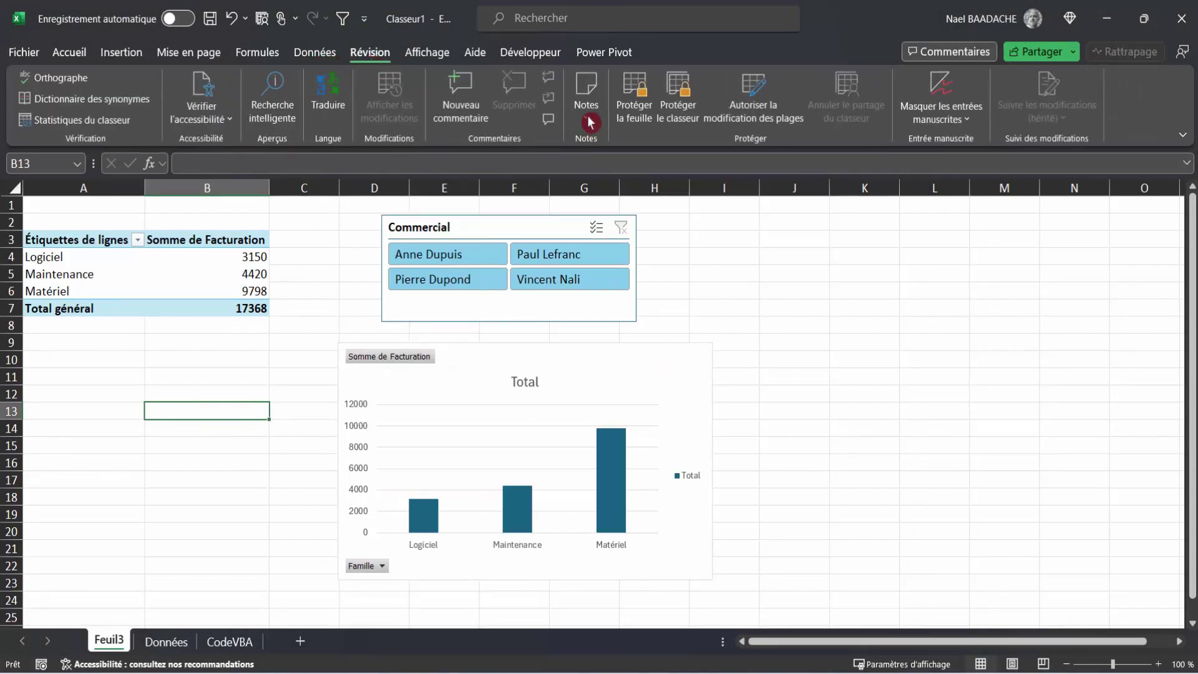
click(632, 97)
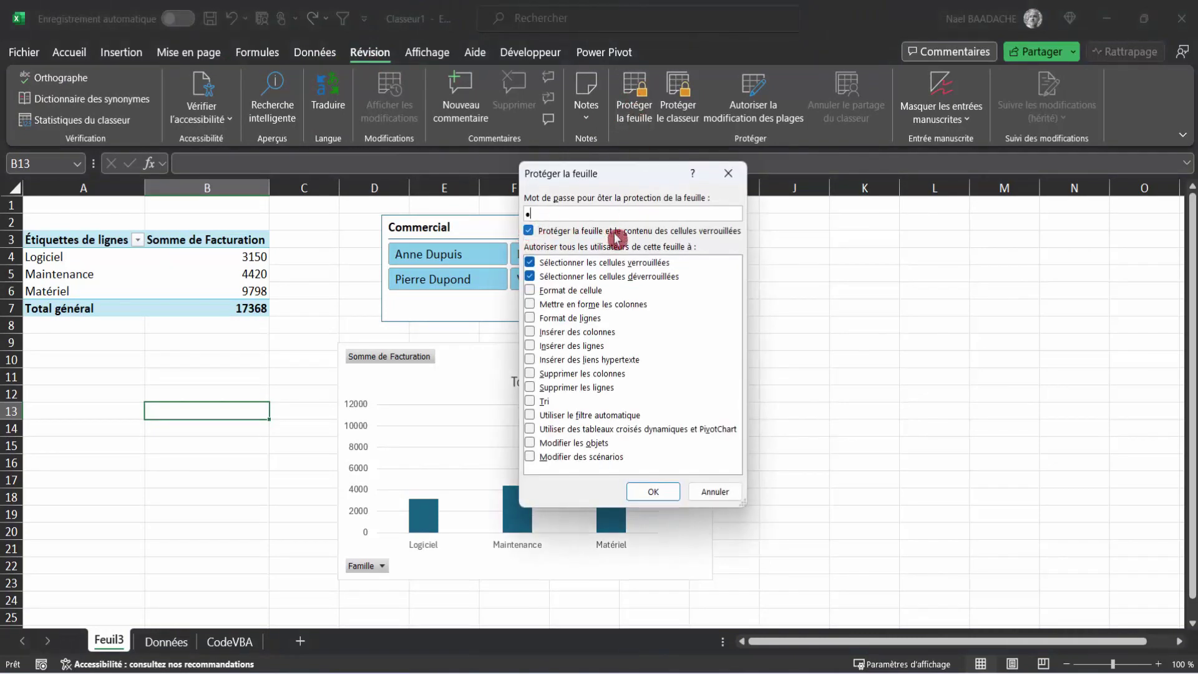
click(655, 494)
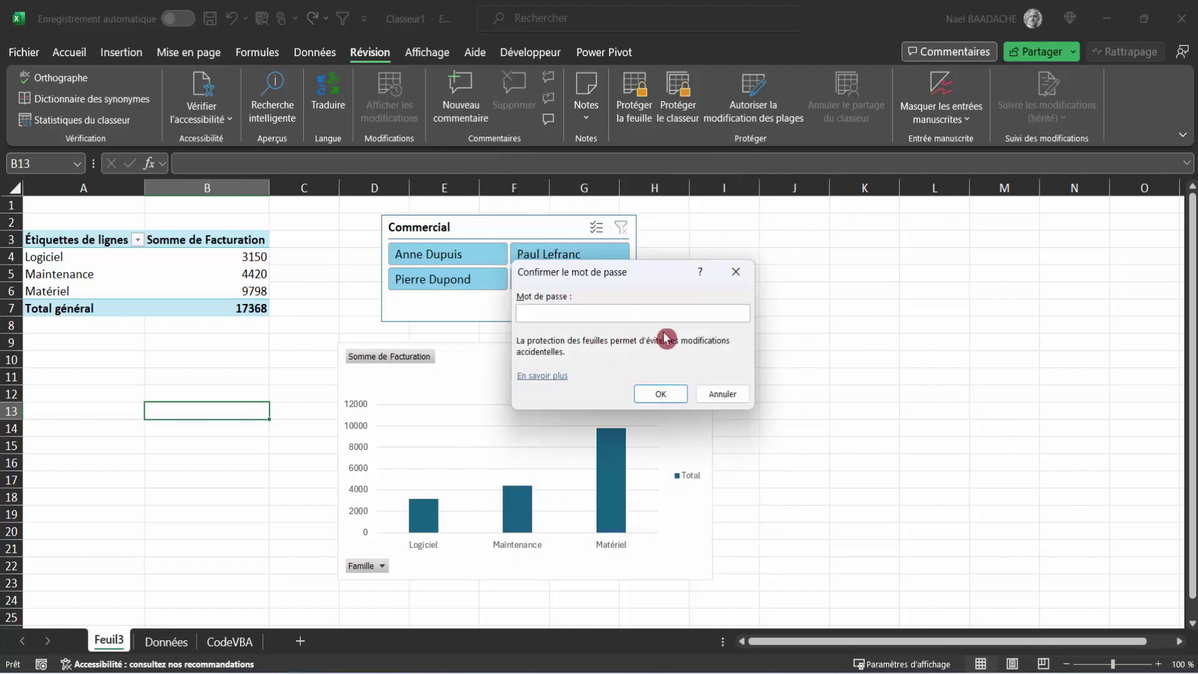
click(665, 393)
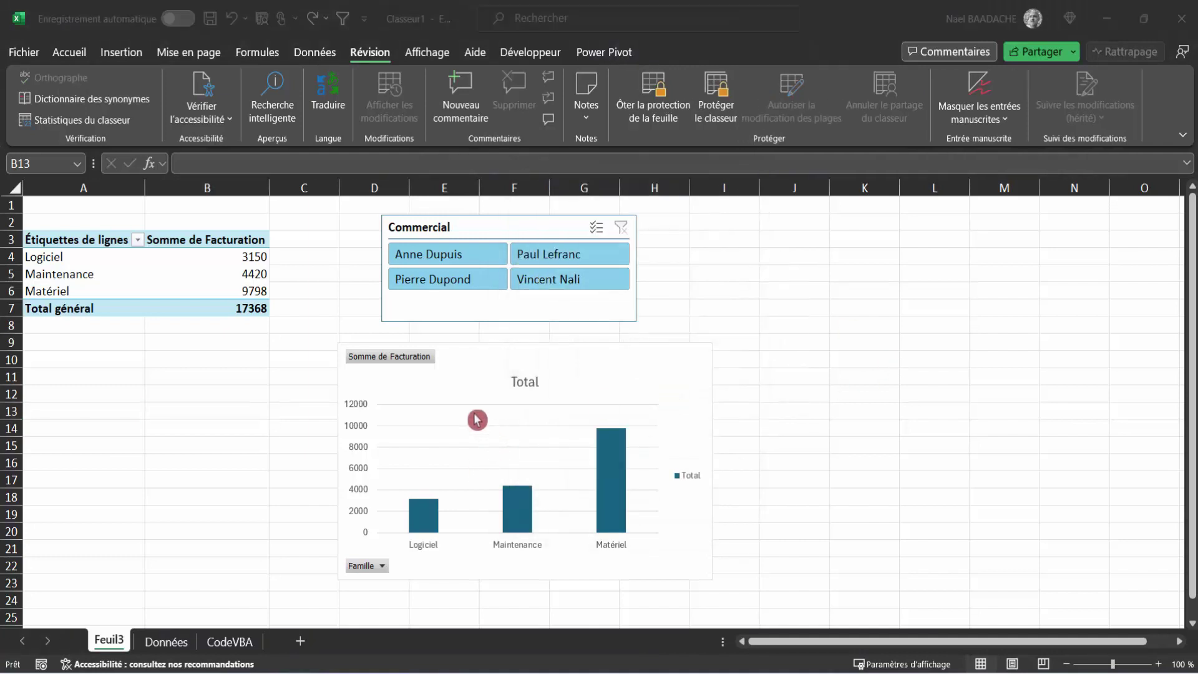
Step: Select A3 and try filtering the pivot to one salesperson with the slicer
click(142, 245)
click(135, 241)
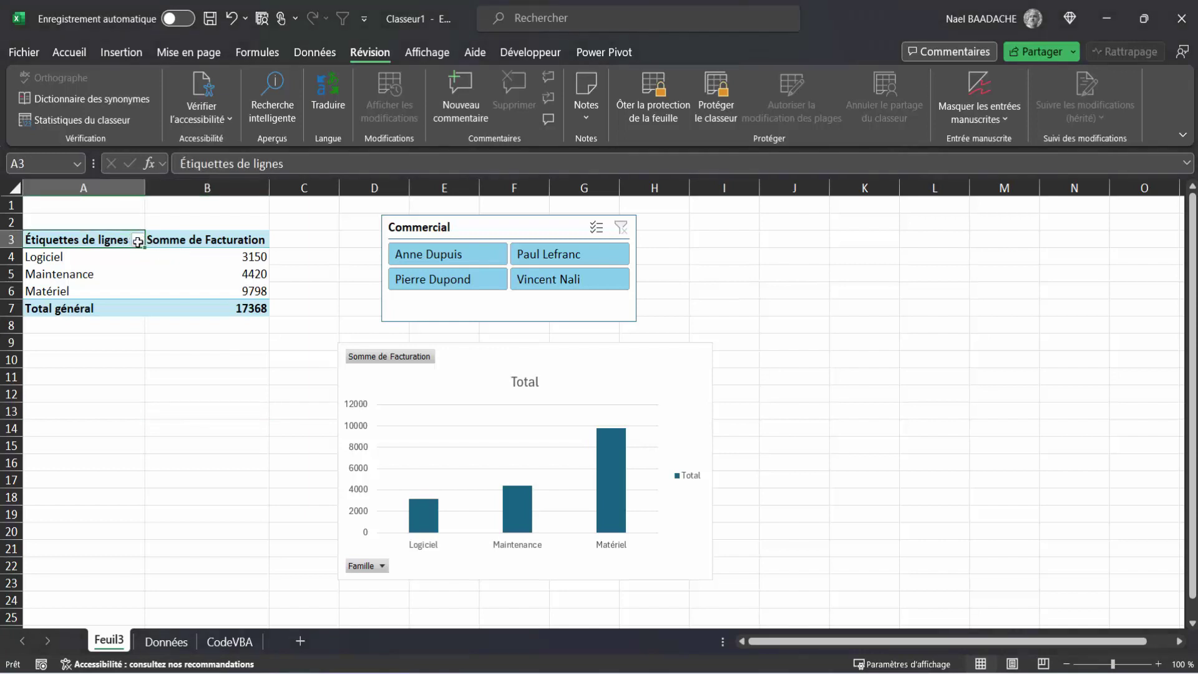
click(538, 258)
Step: Unprotect Feuil3 by entering its password
click(649, 96)
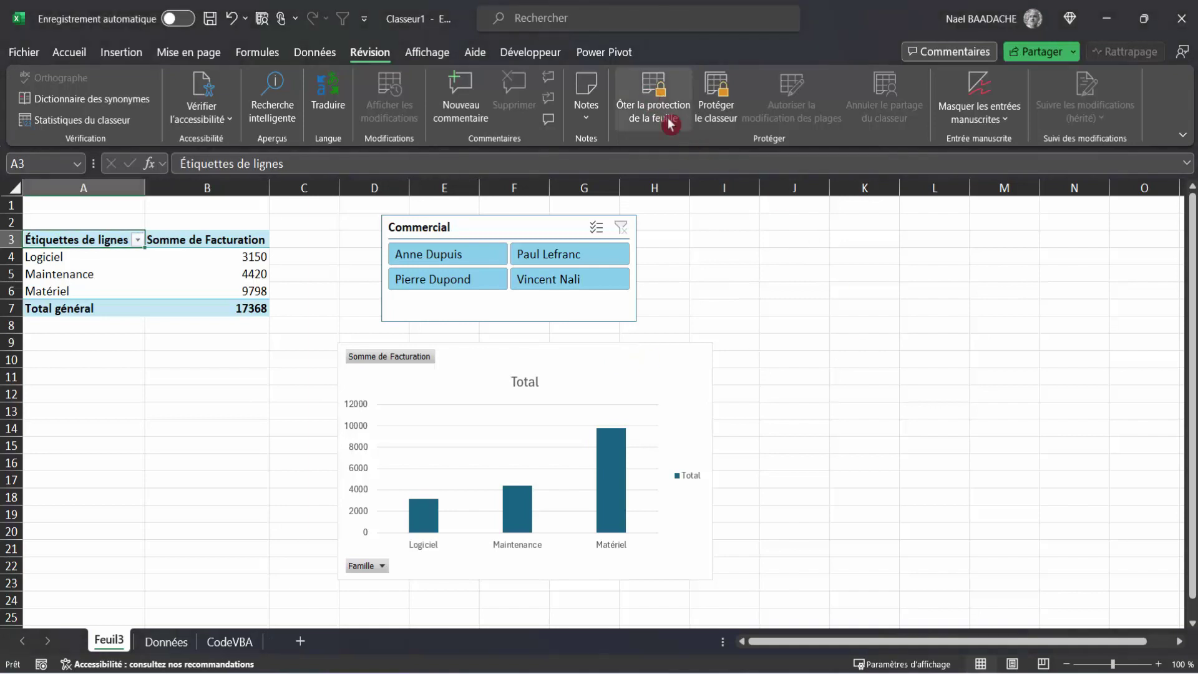
text(a)
key(Return)
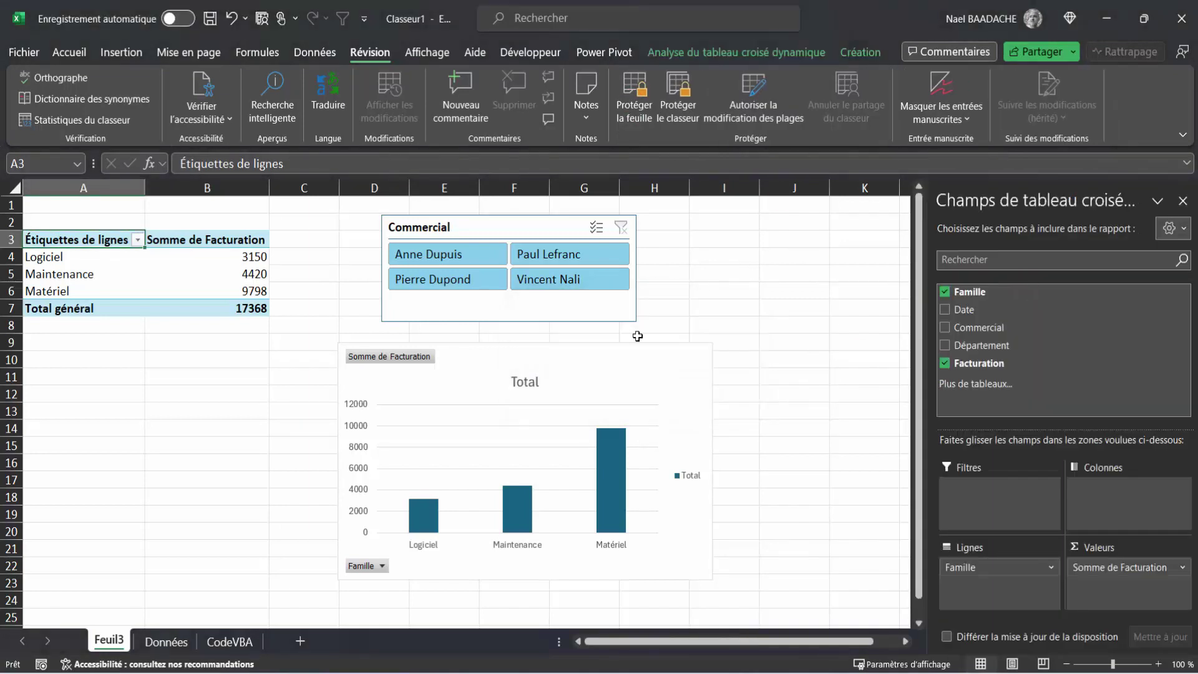
Step: Protect Feuil3 without a password, also allowing pivot table and PivotChart use
click(634, 92)
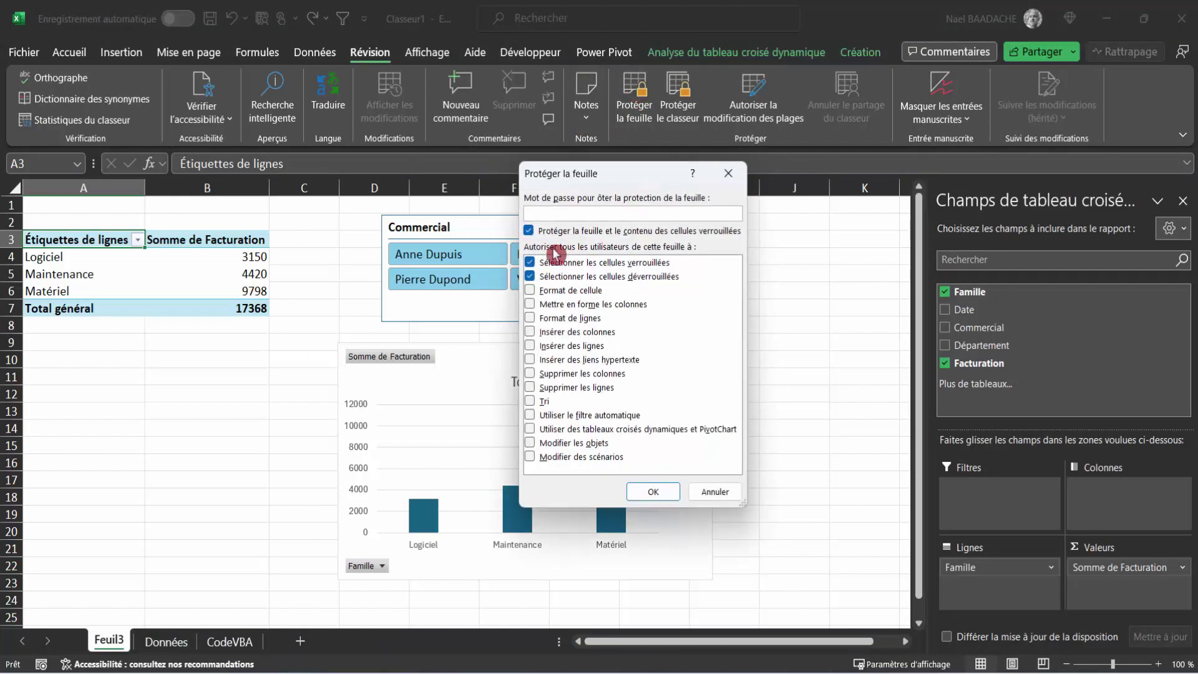
click(531, 429)
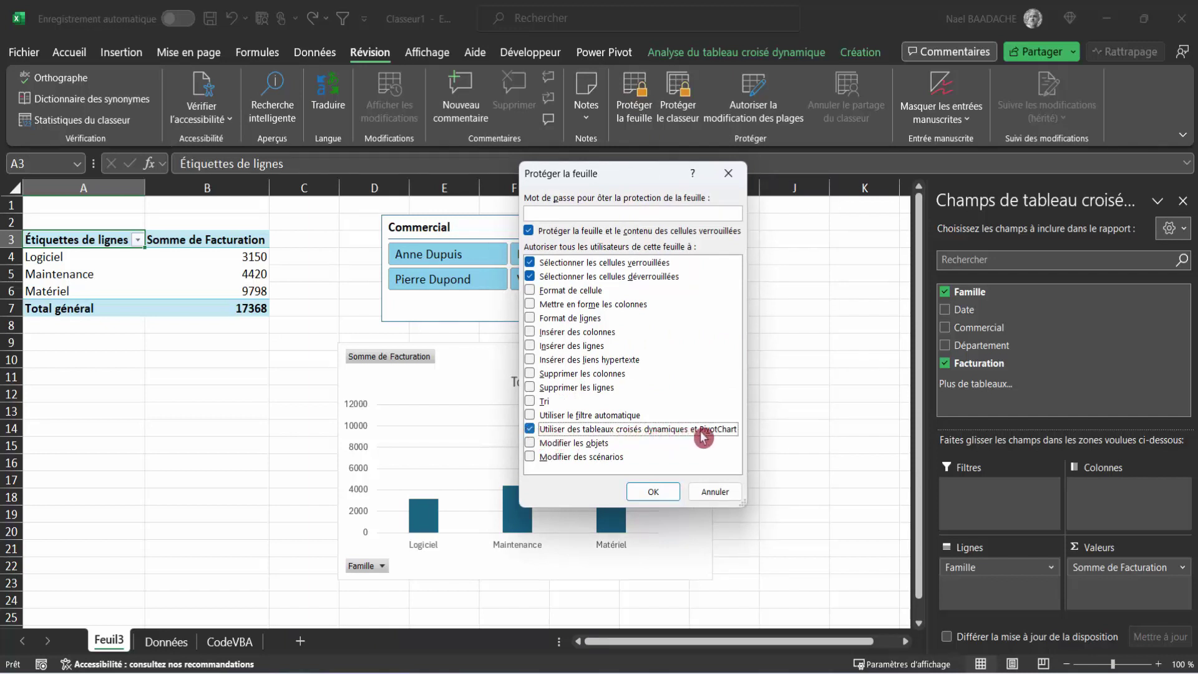
key(Return)
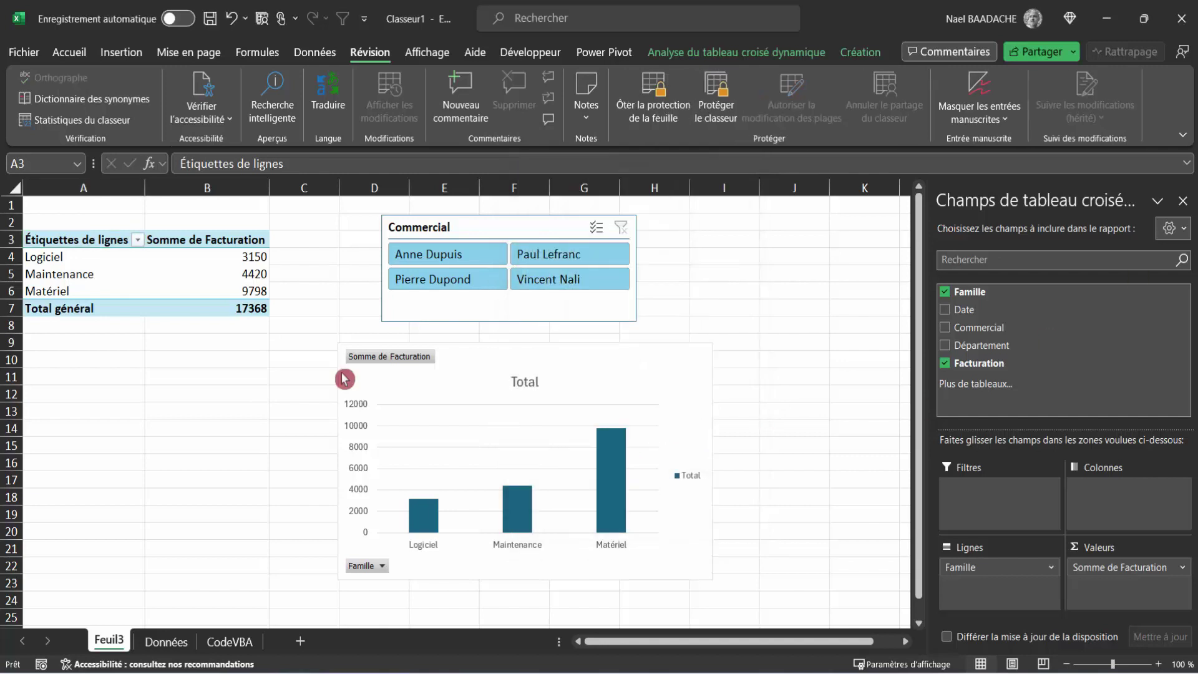
Step: Try editing cells A12 and J8, dismissing each protected-sheet warning
click(131, 391)
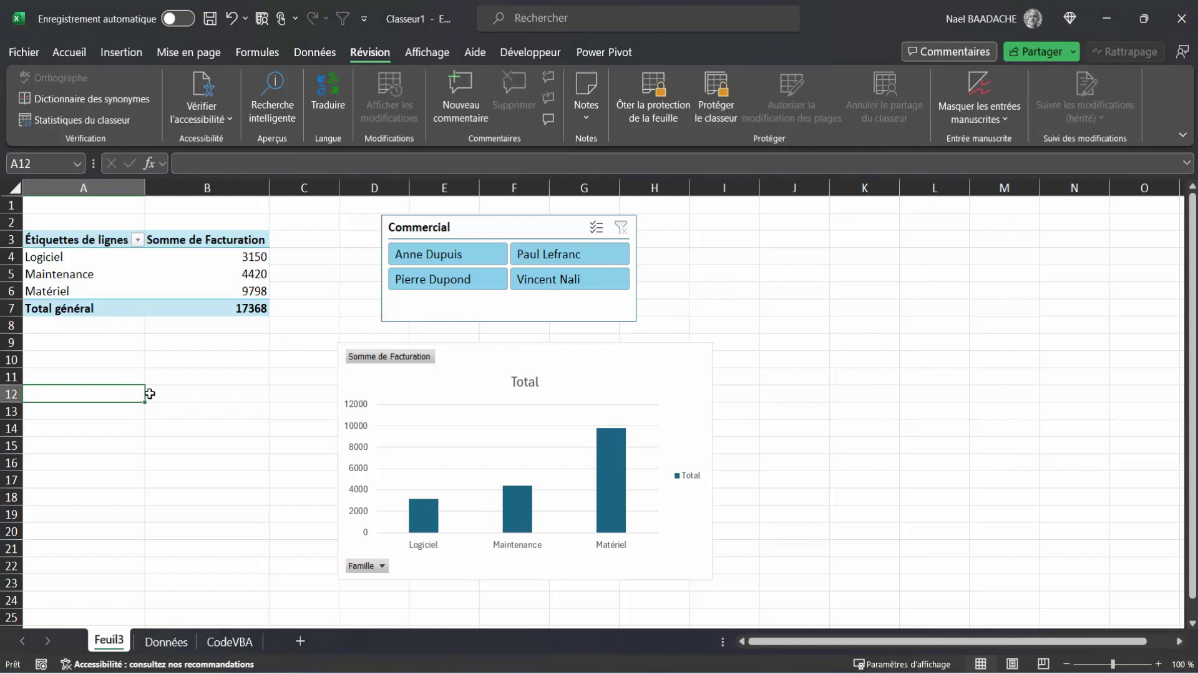
key(F2)
key(Return)
click(196, 445)
click(826, 318)
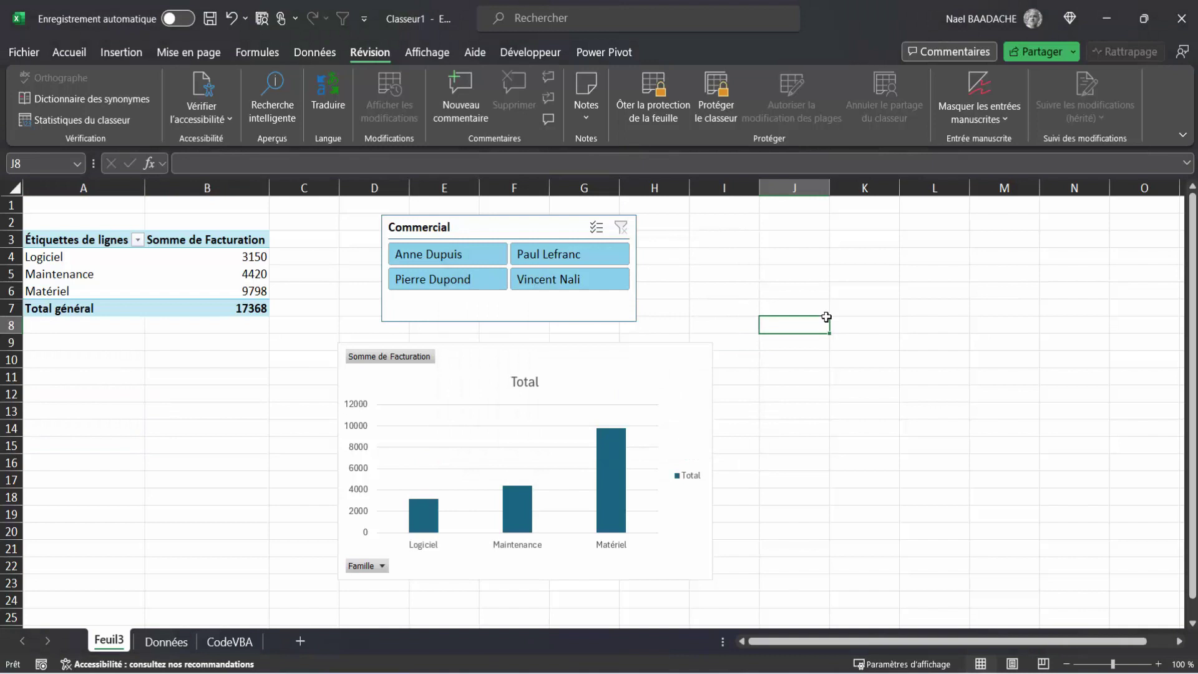
double_click(826, 318)
key(Return)
Step: Check the row-label filter keeps all items, then remove the sheet protection
click(138, 243)
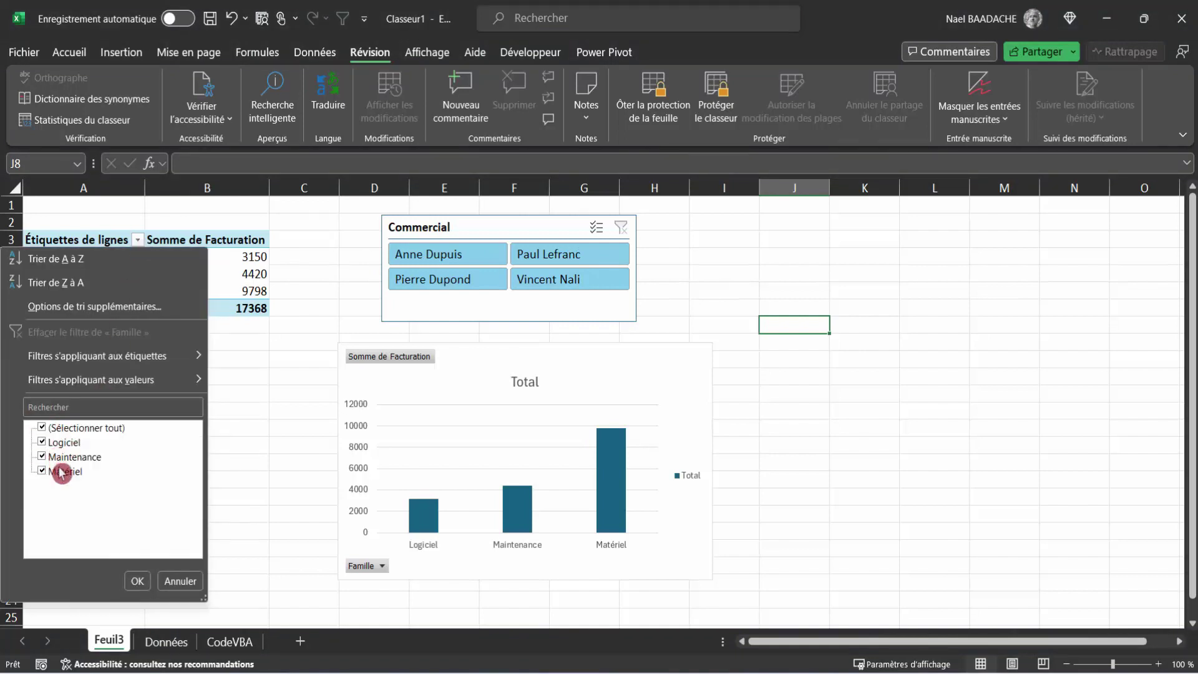
click(139, 578)
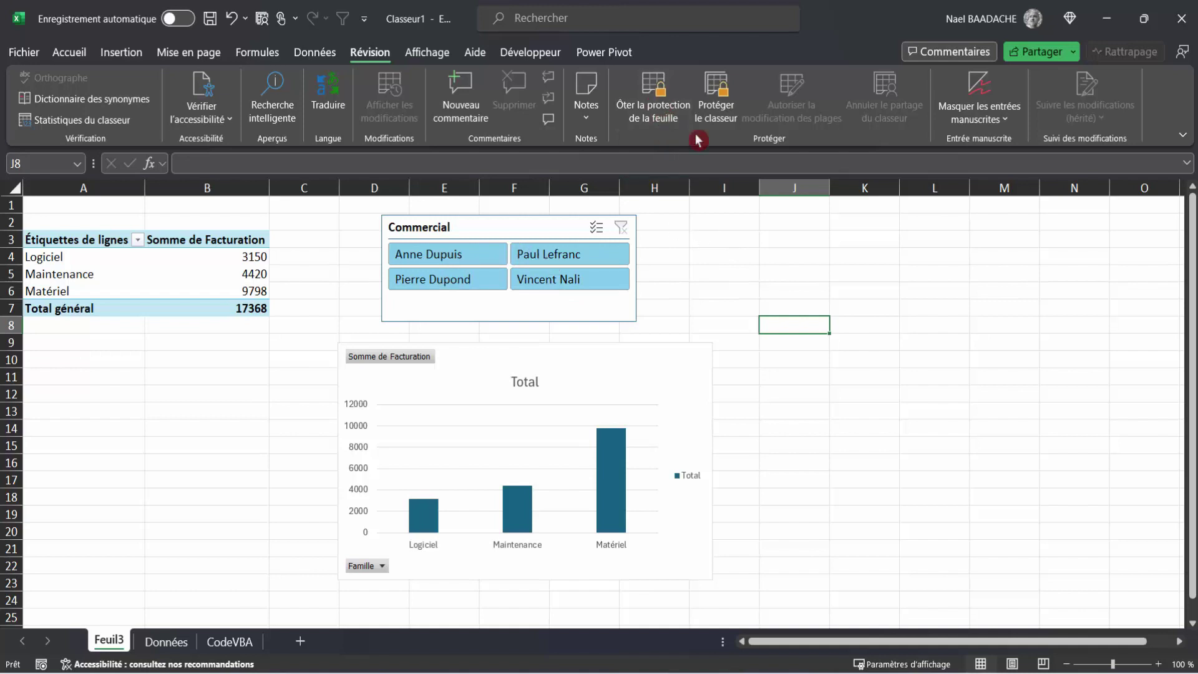
click(655, 93)
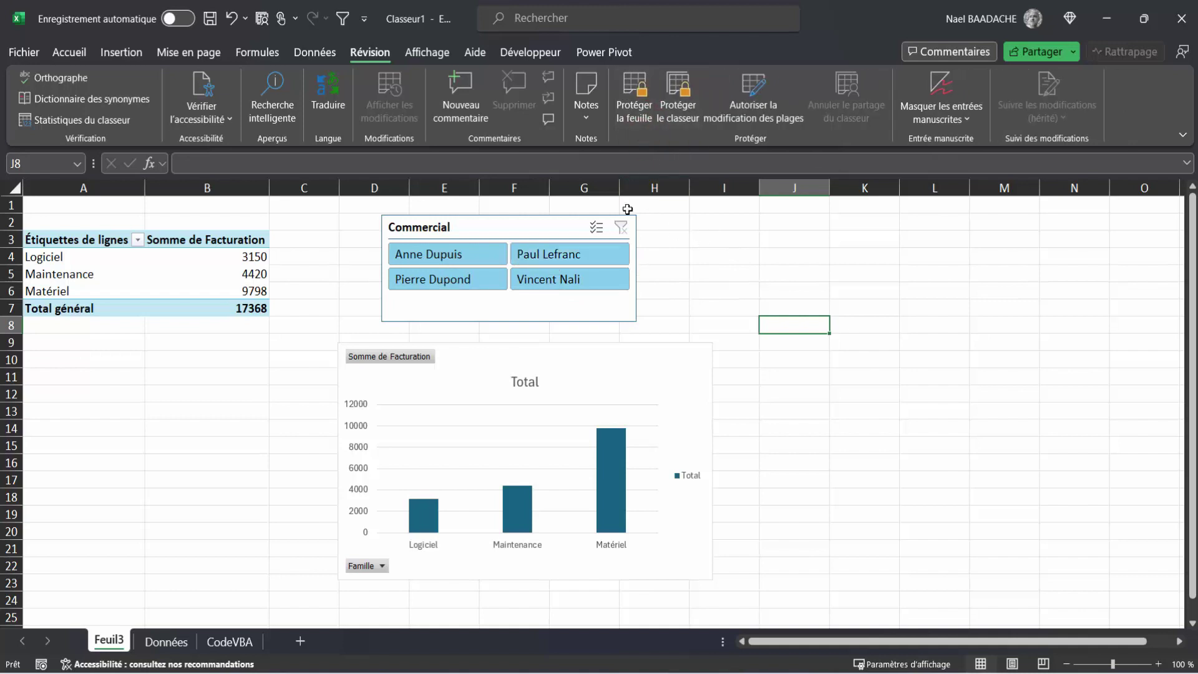
Step: Protect Feuil3 again without a password, allowing pivot table/PivotChart use and object editing
click(635, 108)
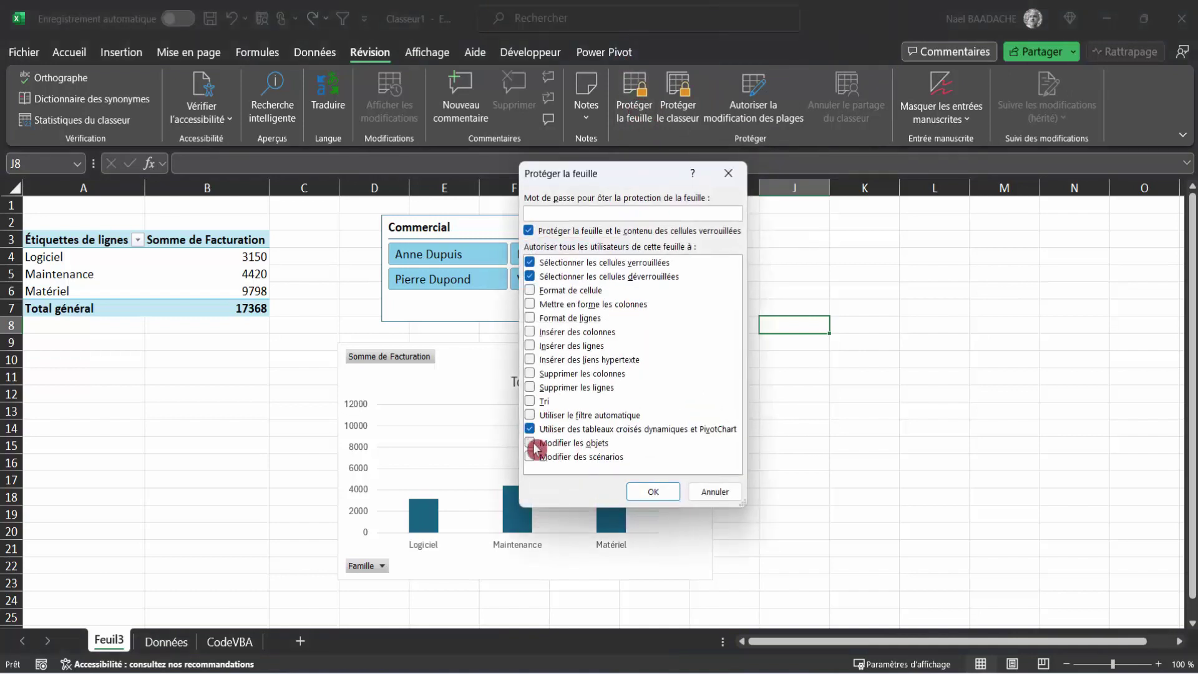
click(531, 443)
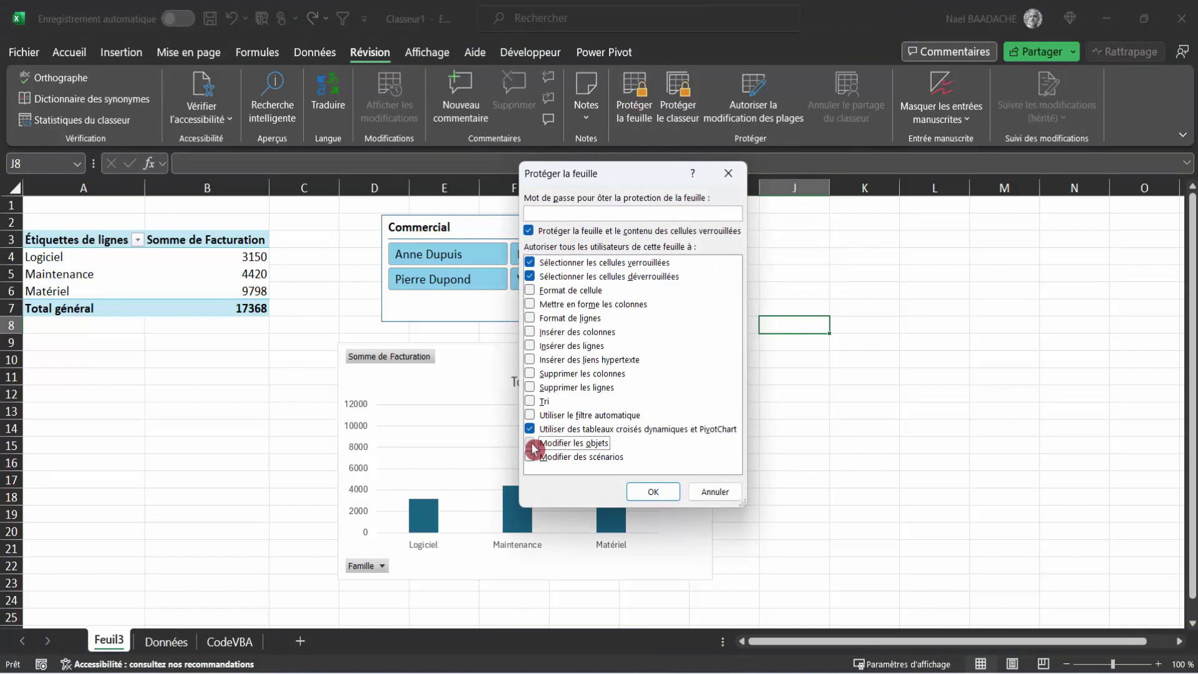
click(652, 493)
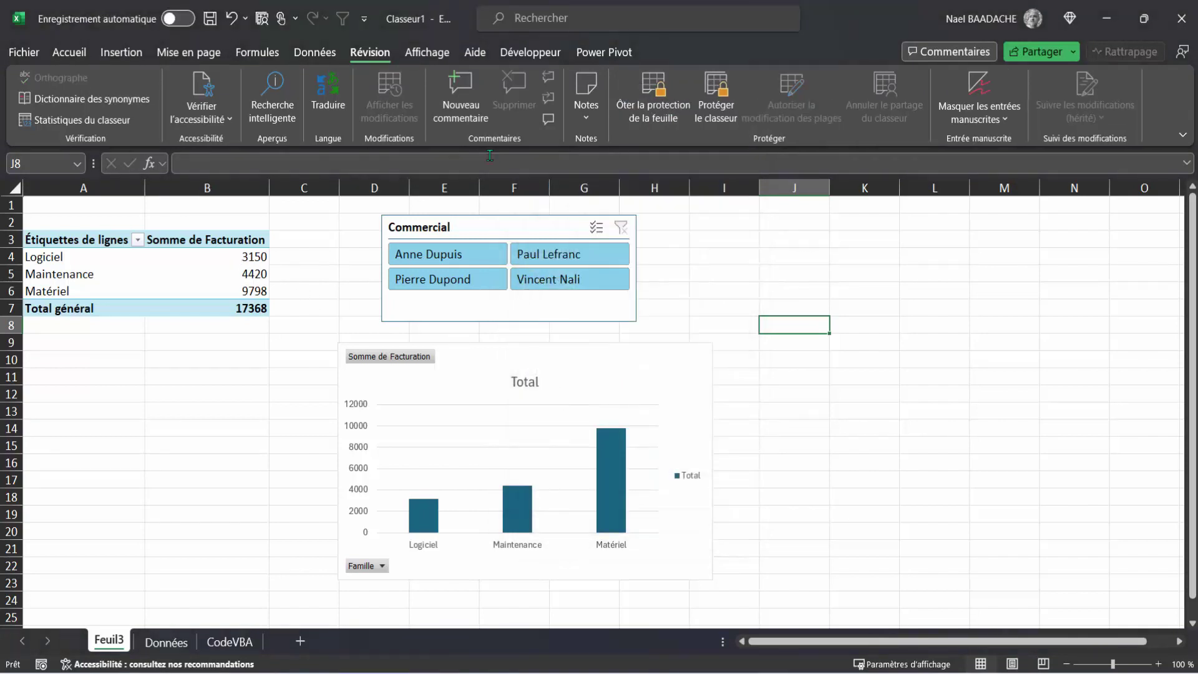
Step: Confirm cell A14 can't be edited on protected Feuil3, and that the row-label filter still opens
click(143, 424)
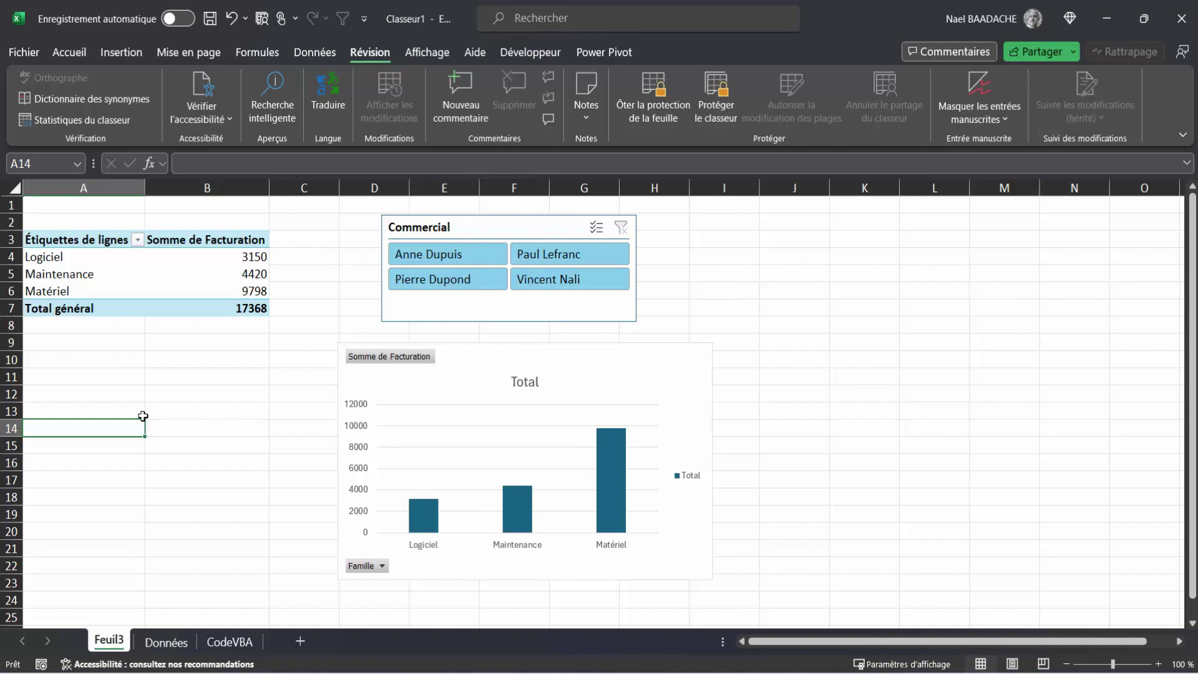
double_click(145, 418)
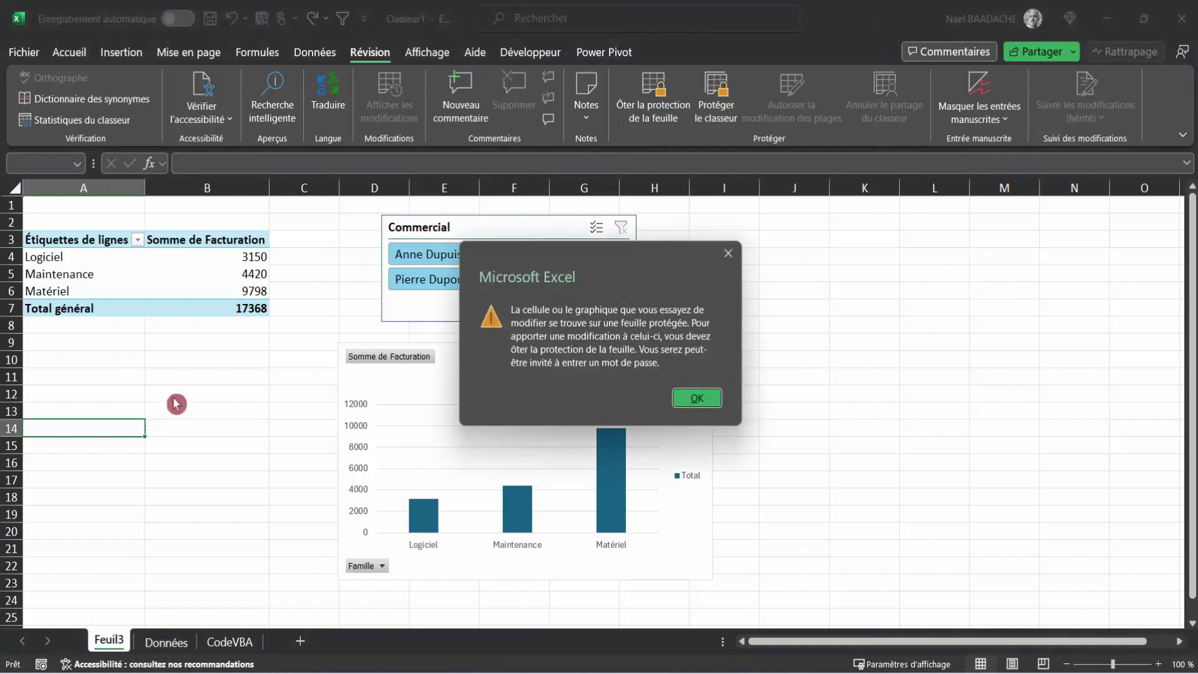
key(Return)
click(137, 241)
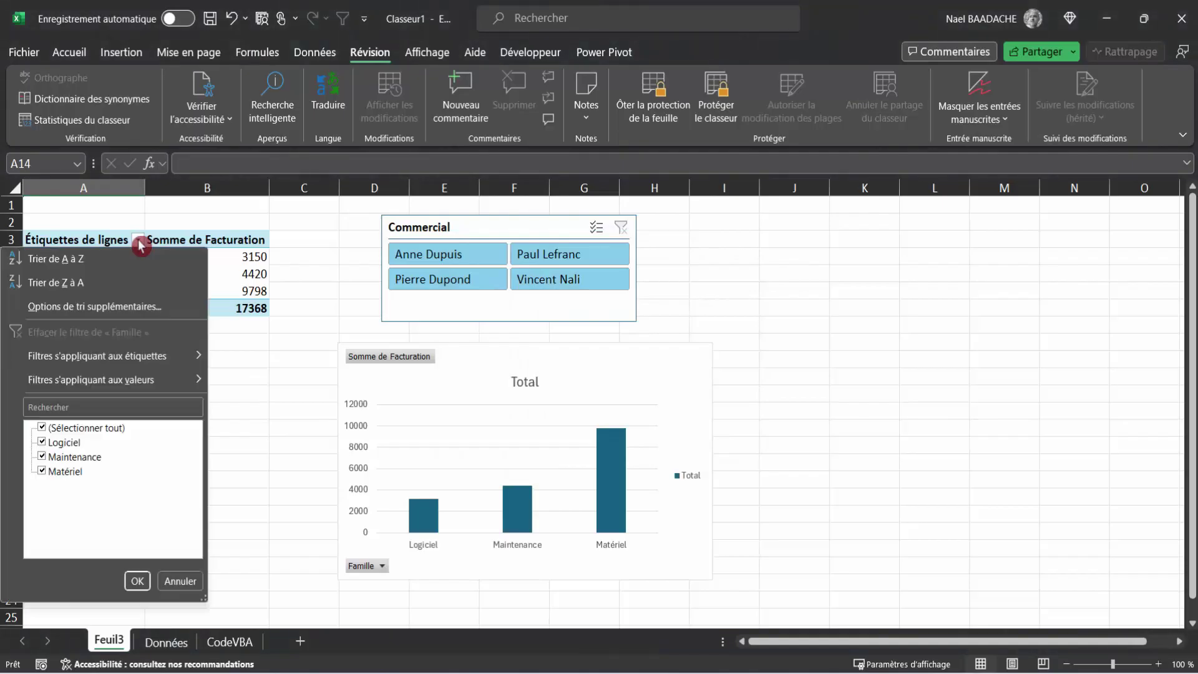
click(138, 581)
Step: Filter the pivot and chart to one salesperson via the Commercial slicer, giving a 5300 total
click(457, 259)
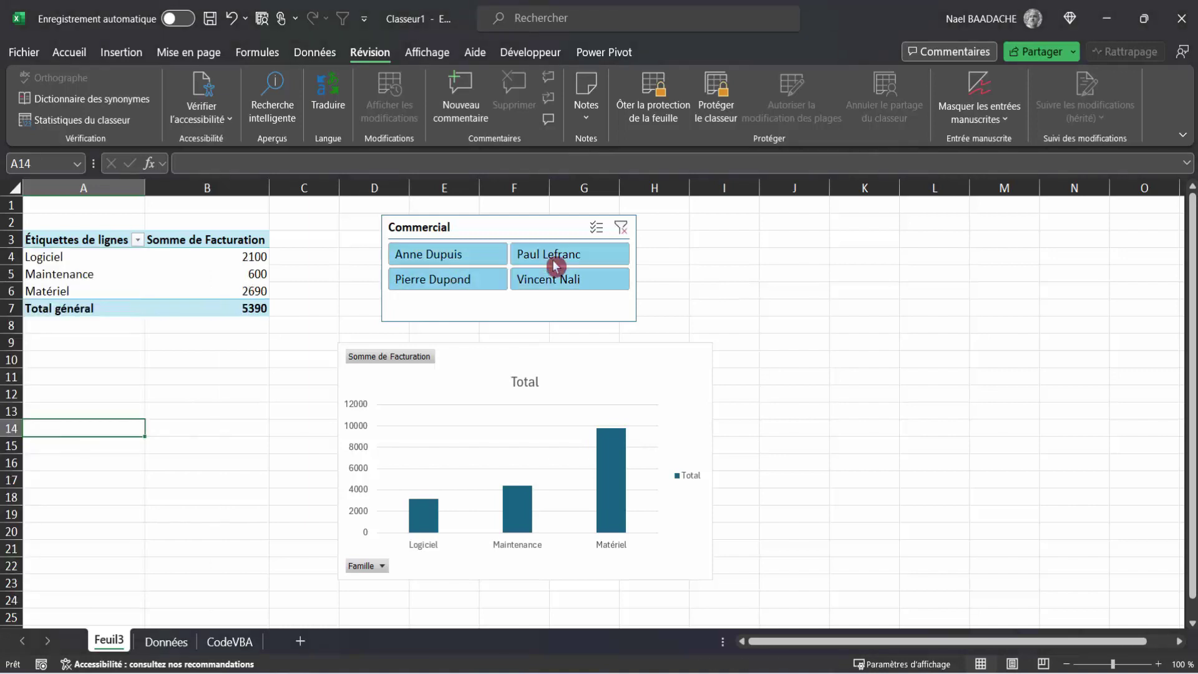
click(565, 258)
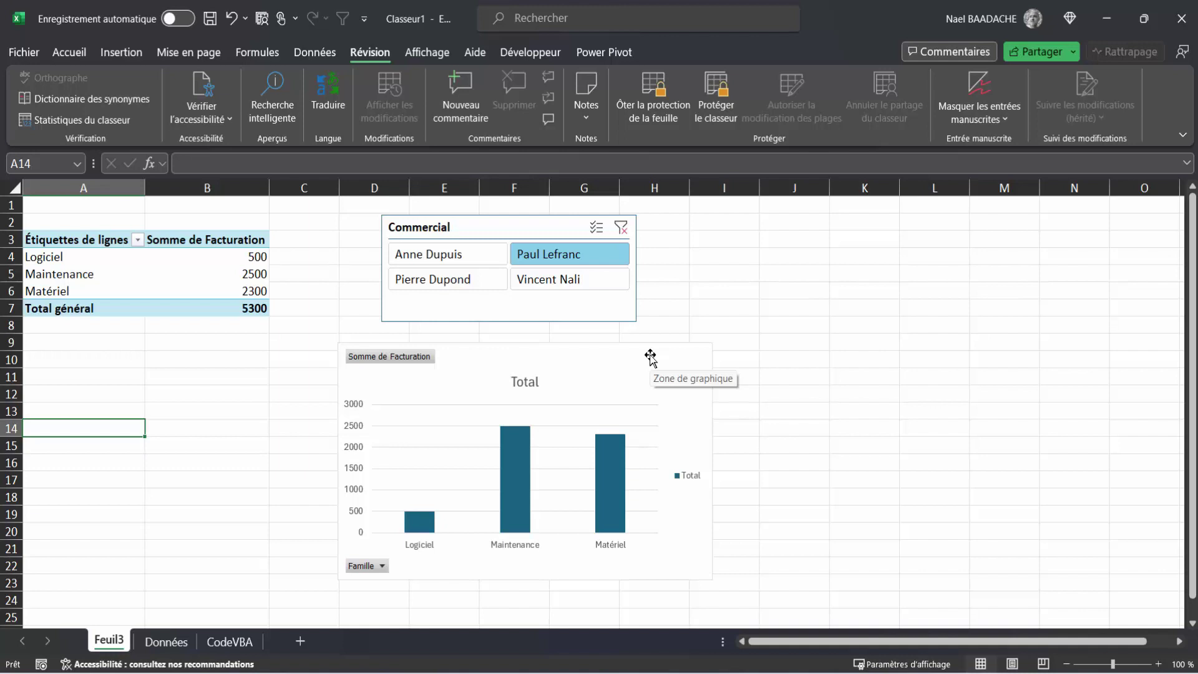
click(651, 356)
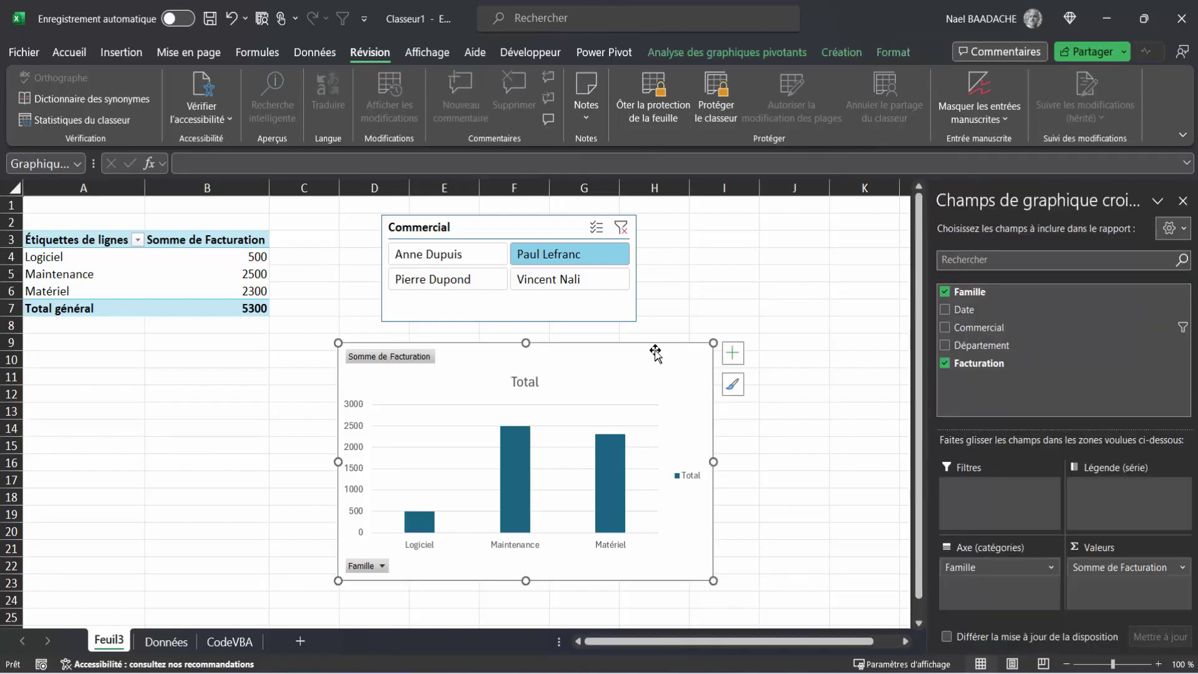
Step: Delete the Somme de Facturation pivot chart, then undo to bring it back below the slicer
key(Delete)
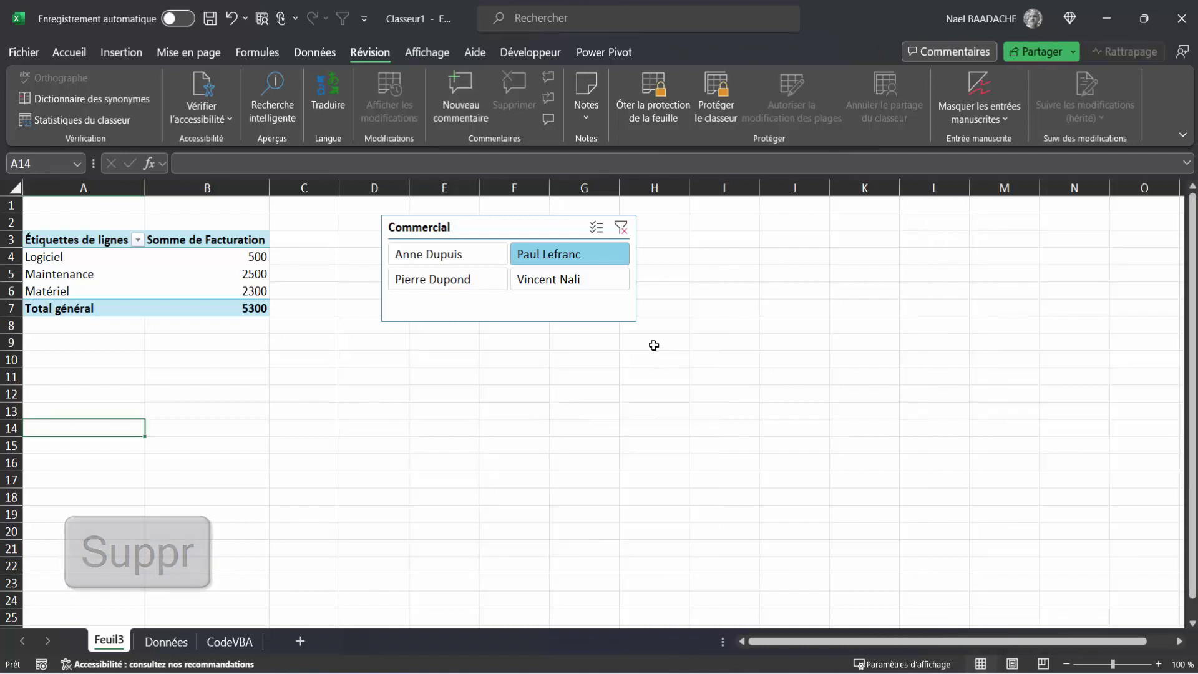
key(ctrl+z)
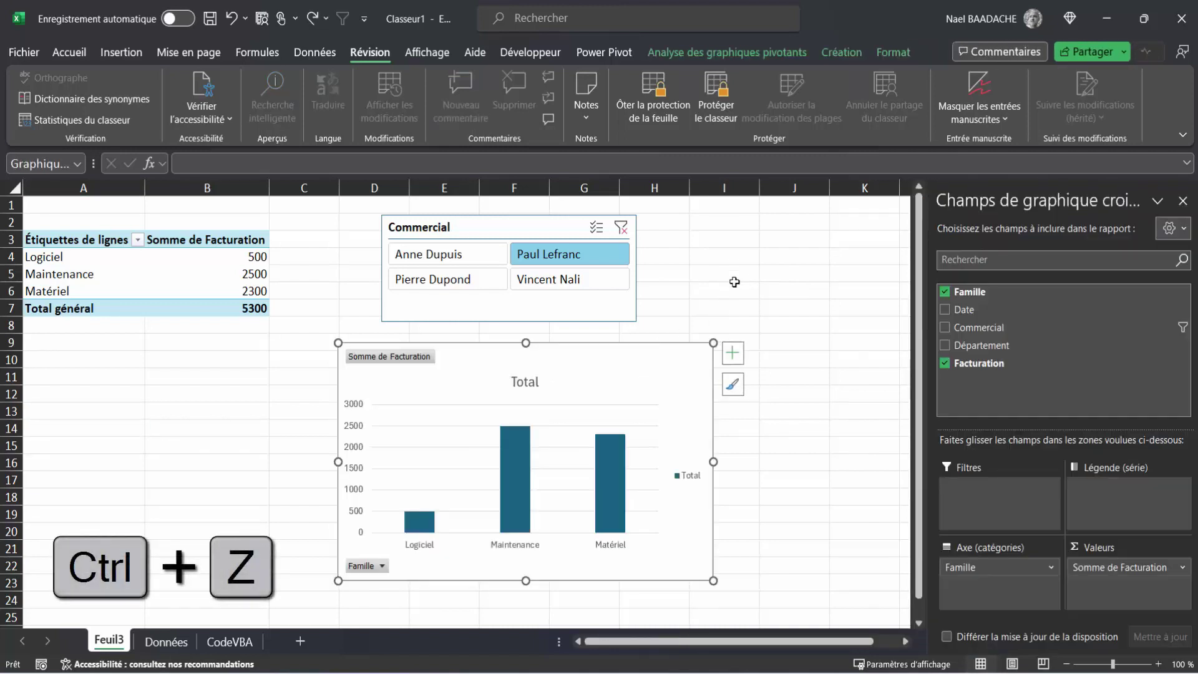
click(735, 277)
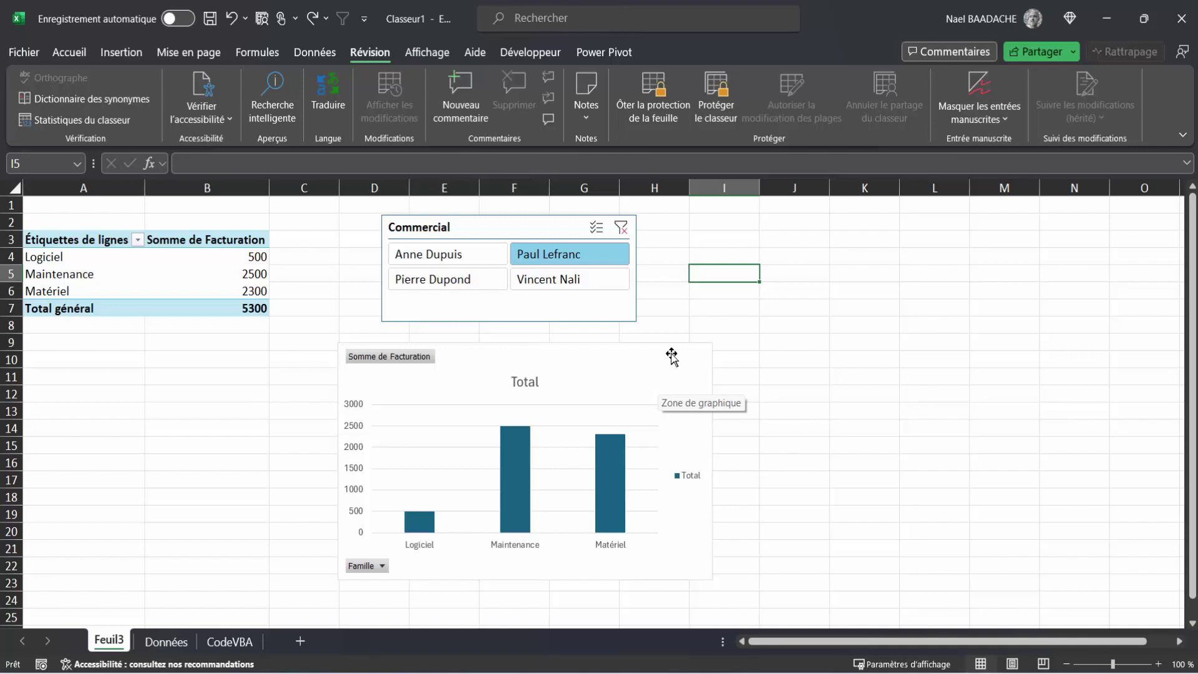
Step: Unprotect Feuil3, re-protect it with Modifier les objets unchecked, then unprotect it again
click(499, 225)
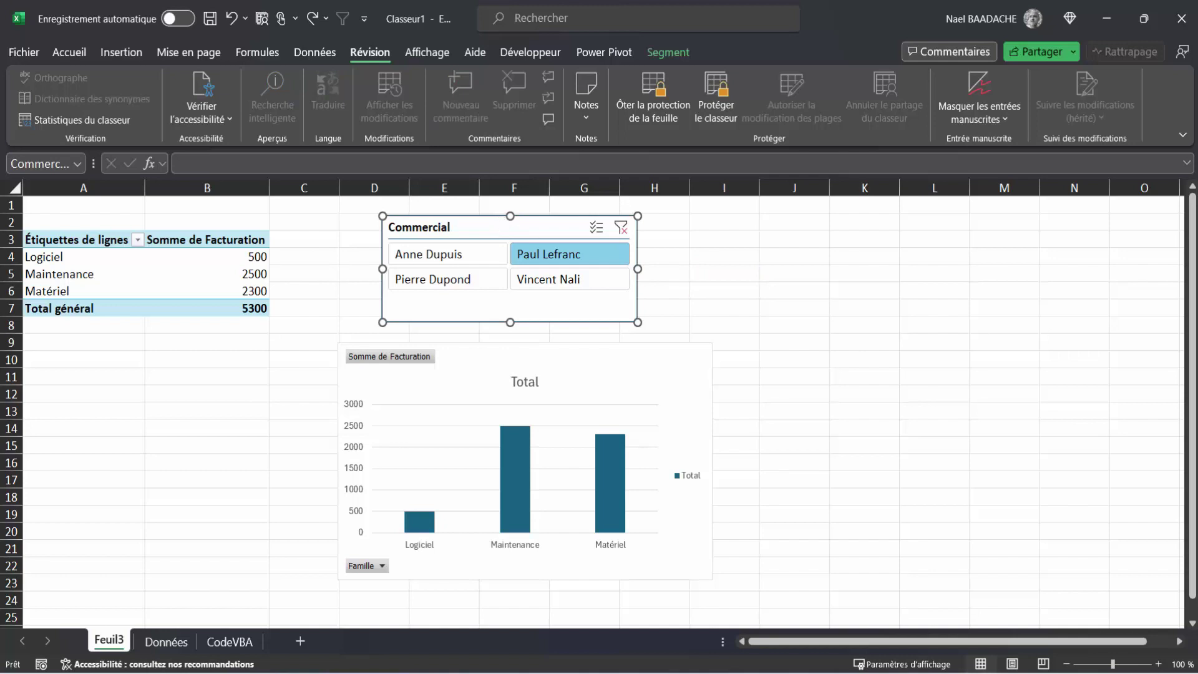
click(651, 96)
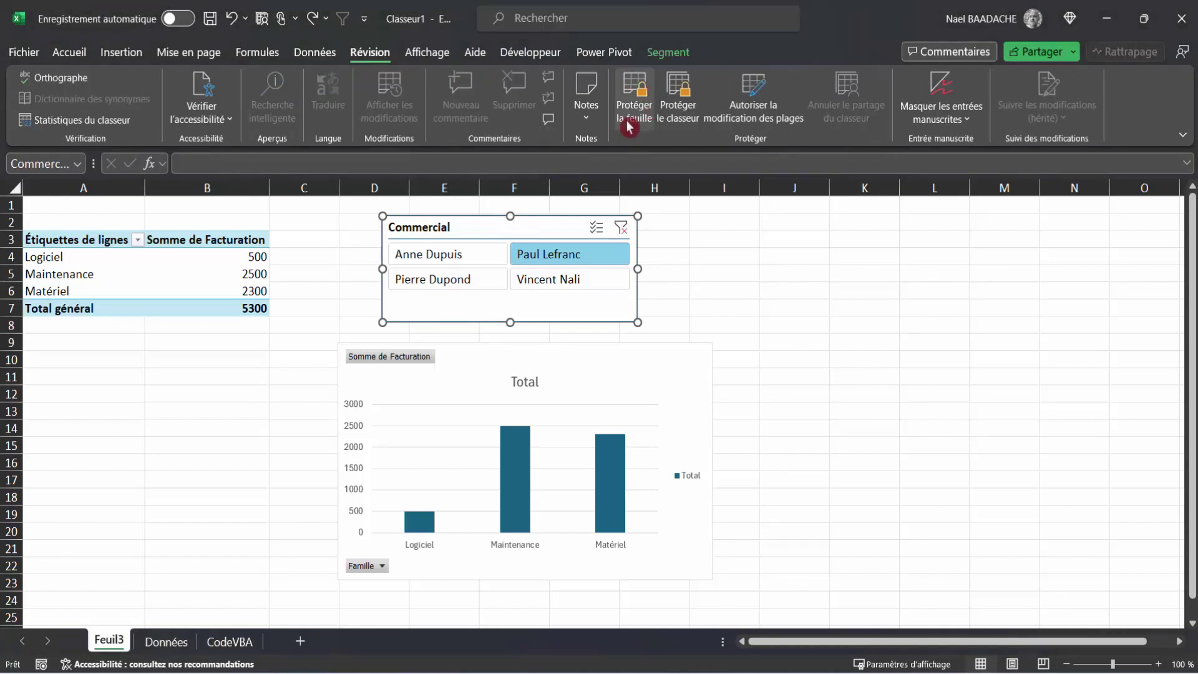
click(633, 101)
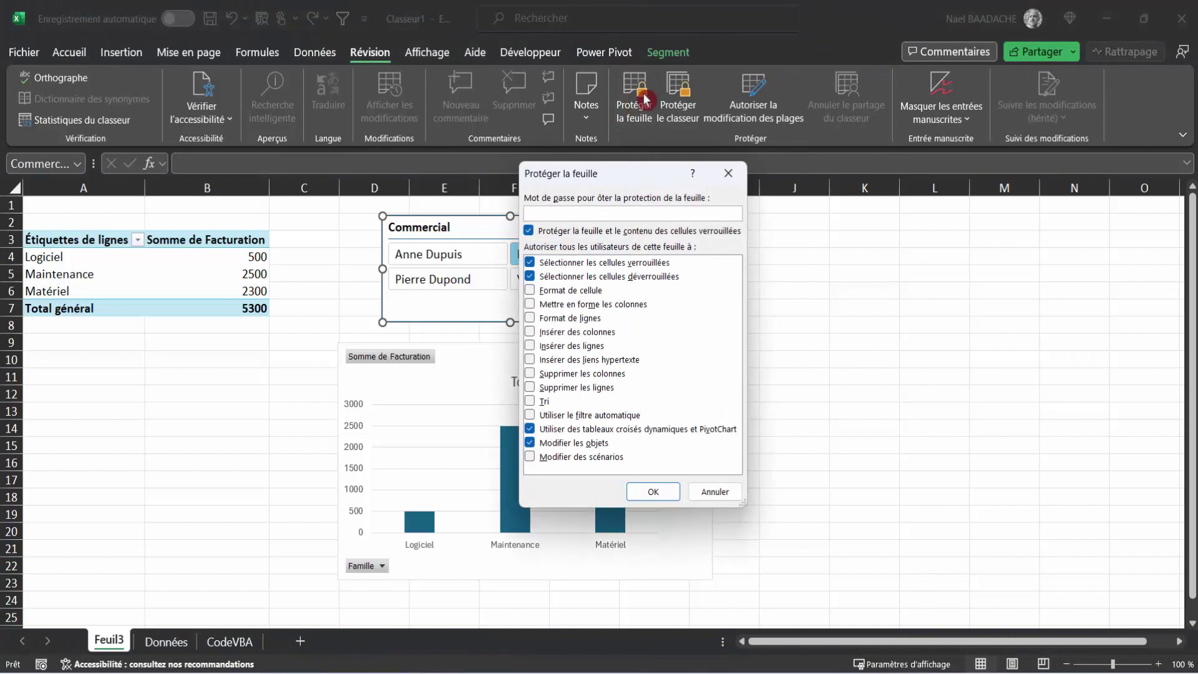
click(530, 443)
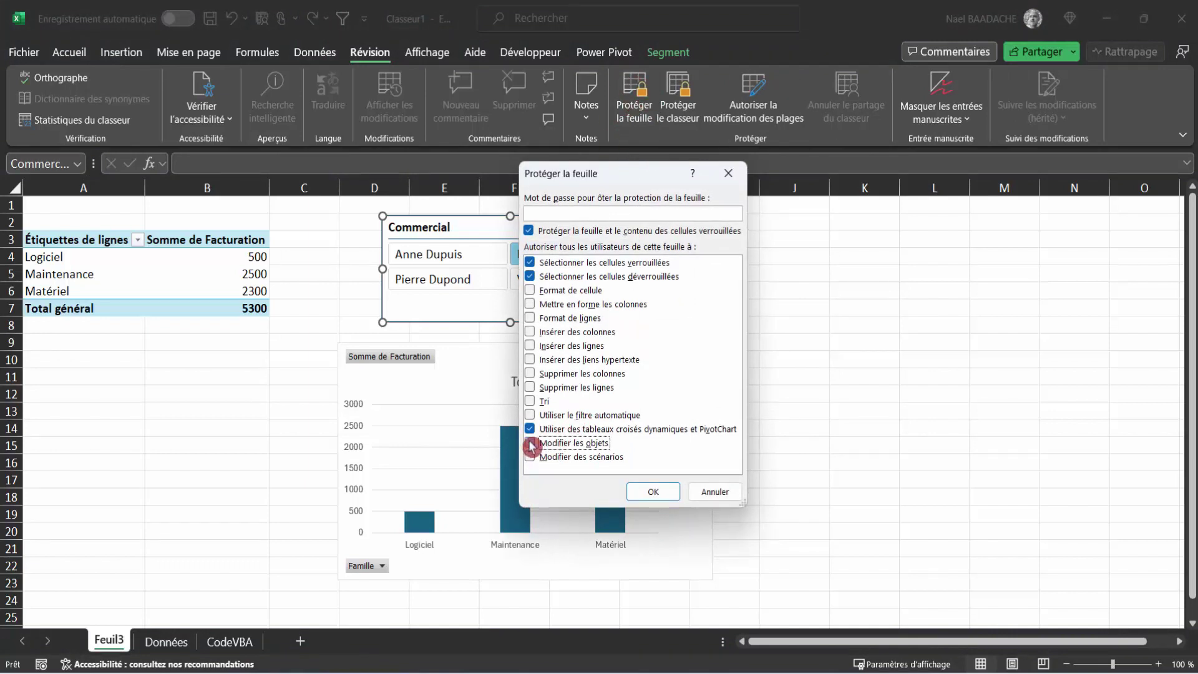
click(655, 491)
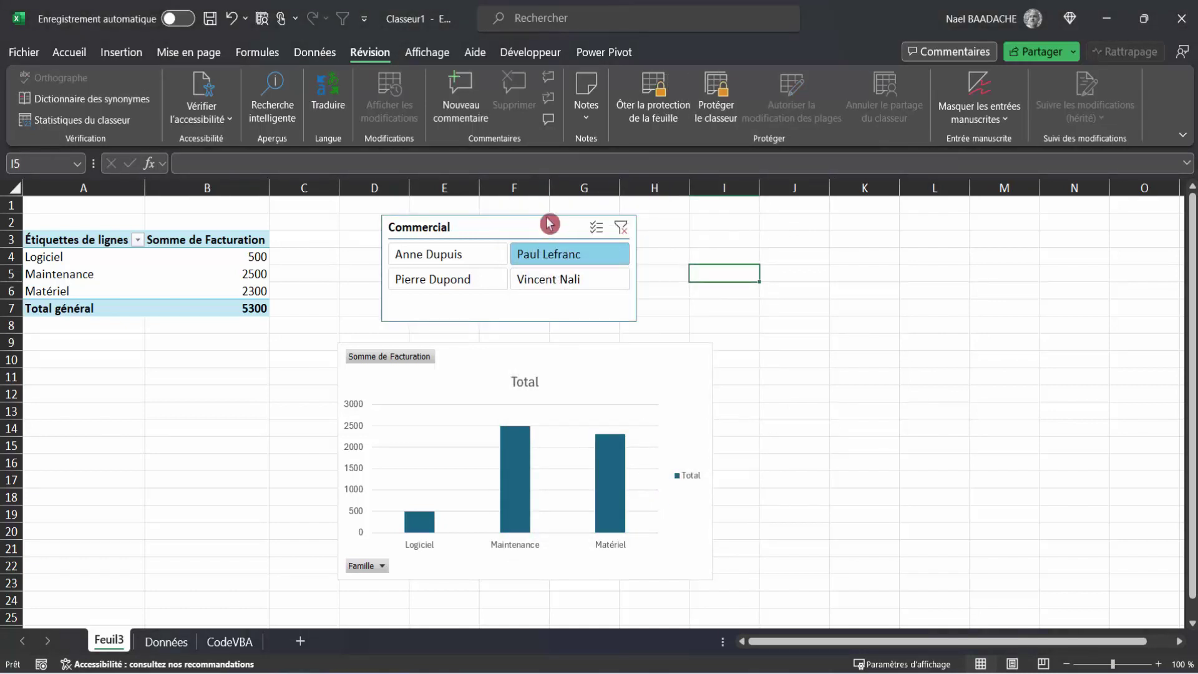
click(652, 90)
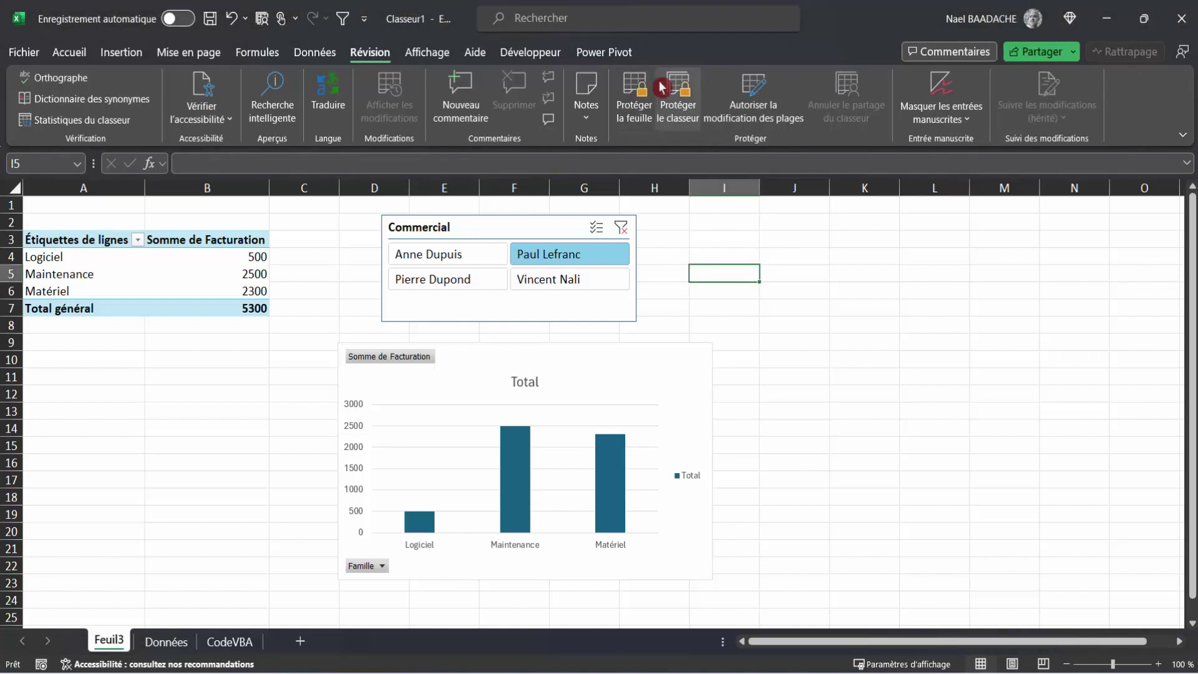
click(531, 216)
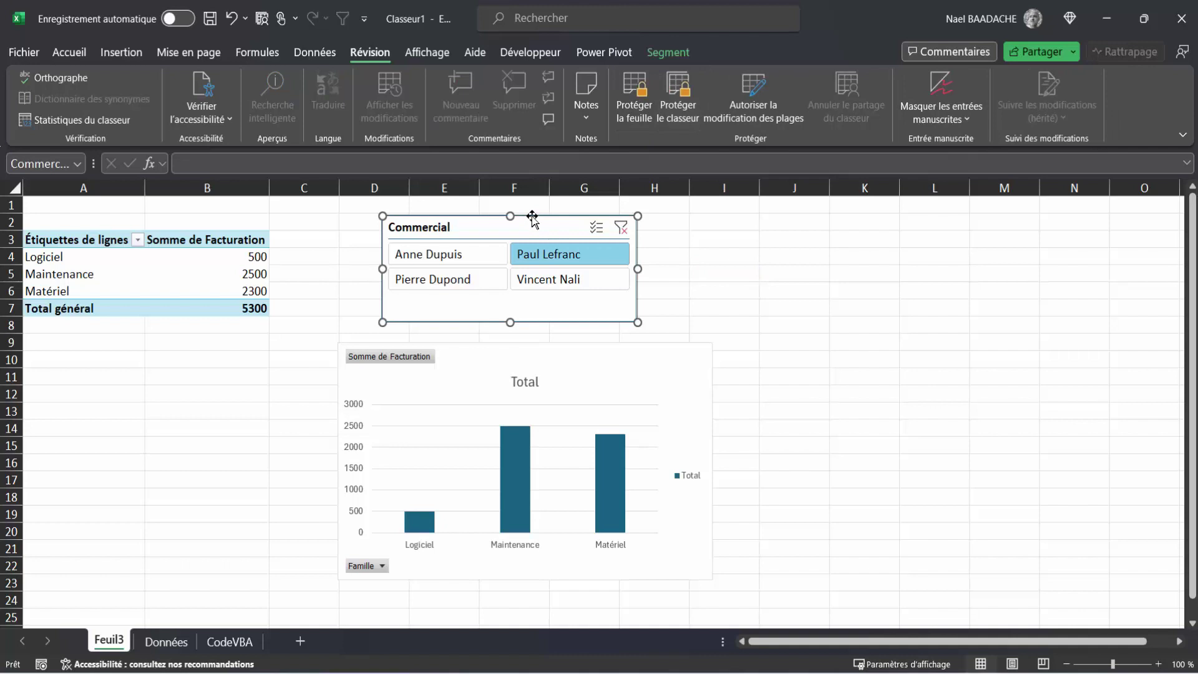
Step: Uncheck Verrouillé in the Commercial slicer's Taille et propriétés, then bring up Protéger la feuille
right_click(531, 216)
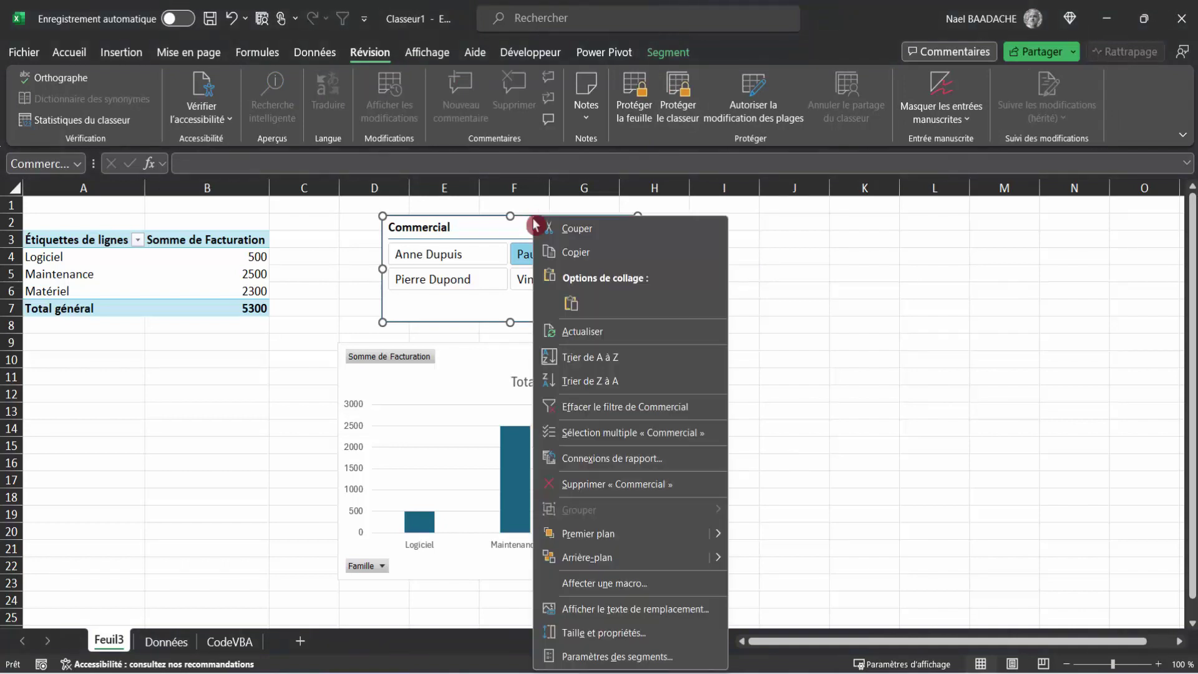
click(575, 637)
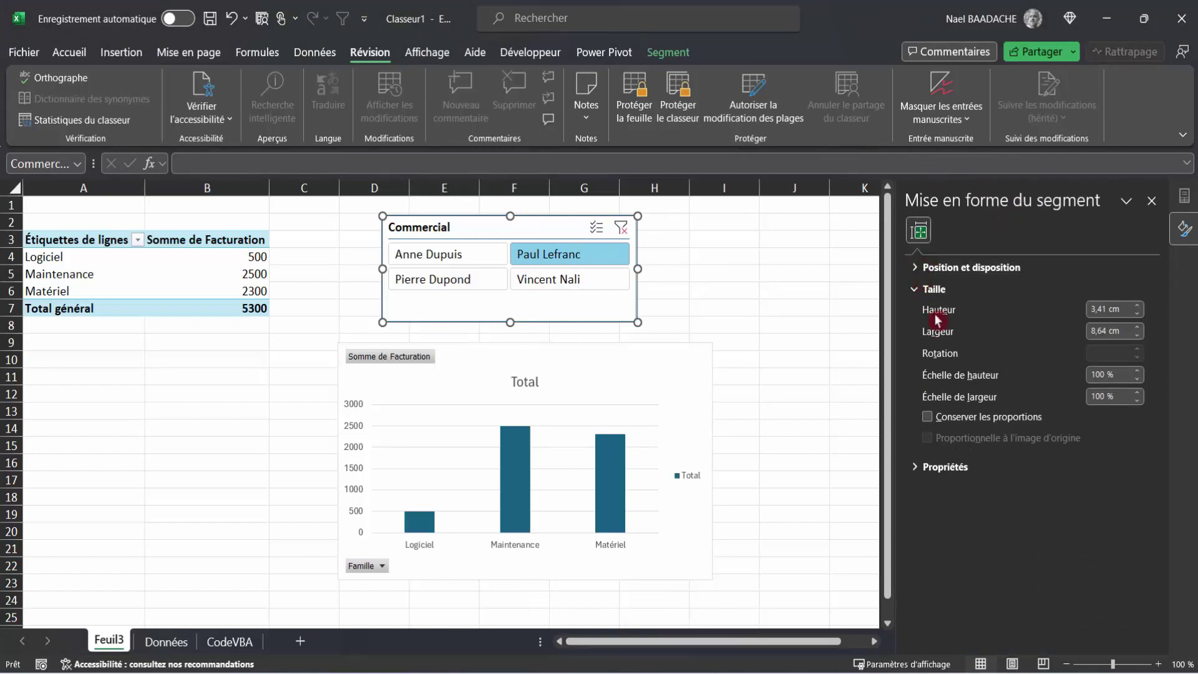
click(917, 468)
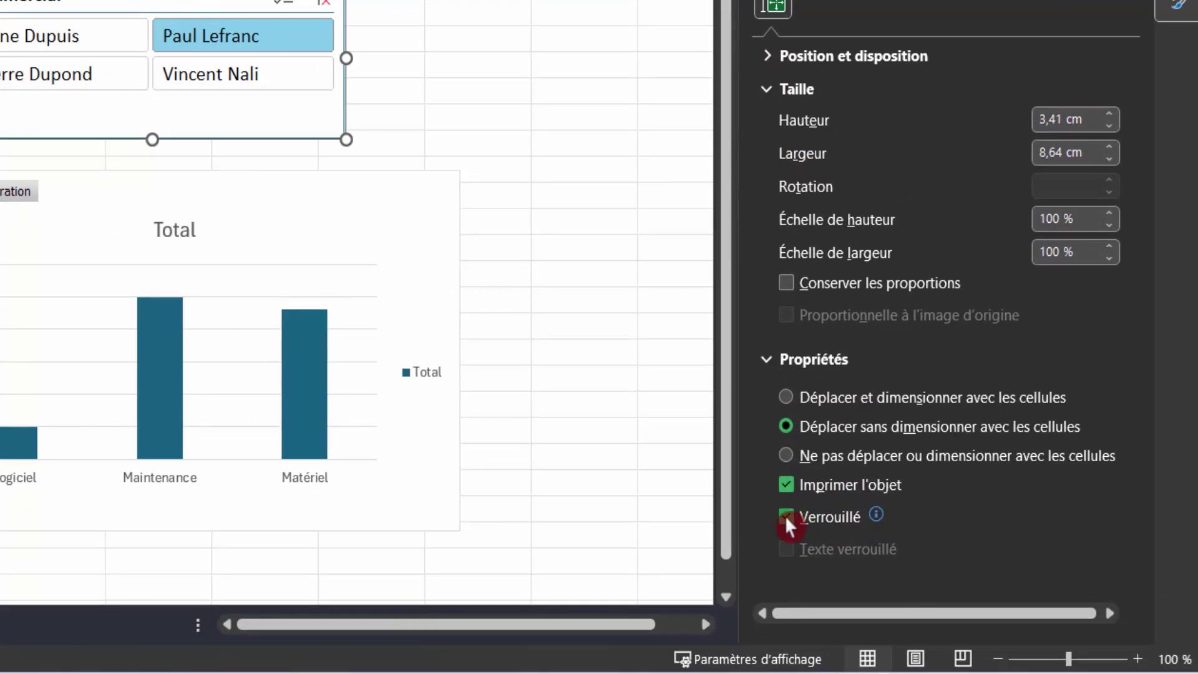
click(785, 517)
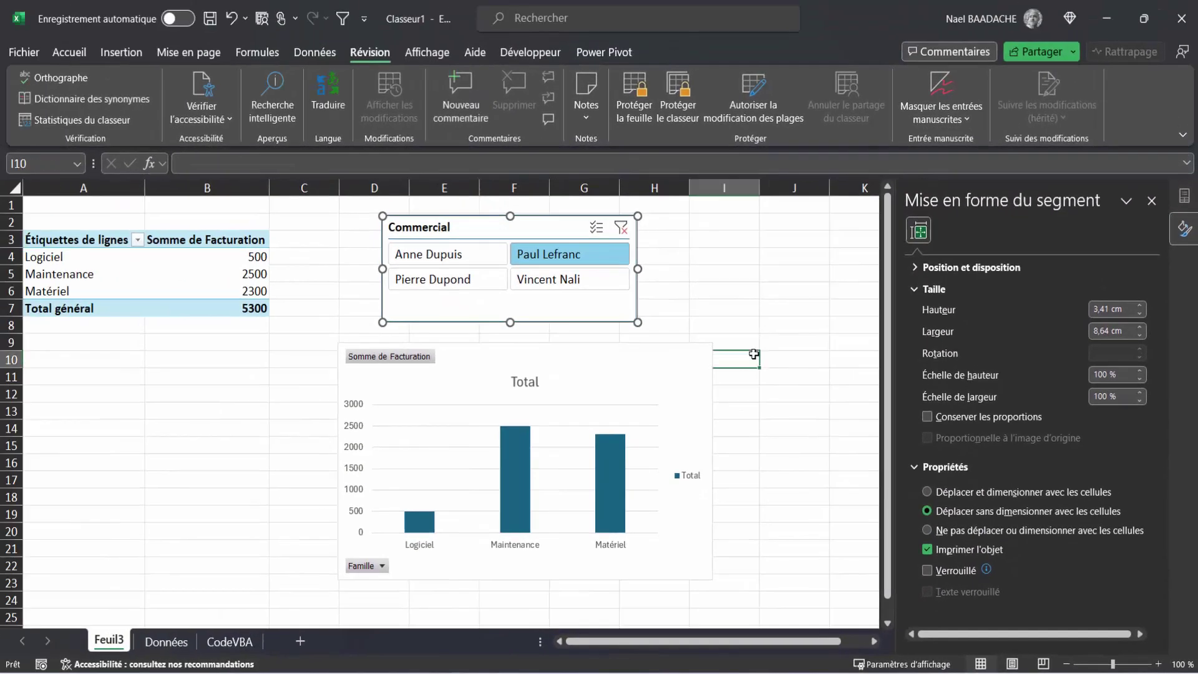
click(754, 354)
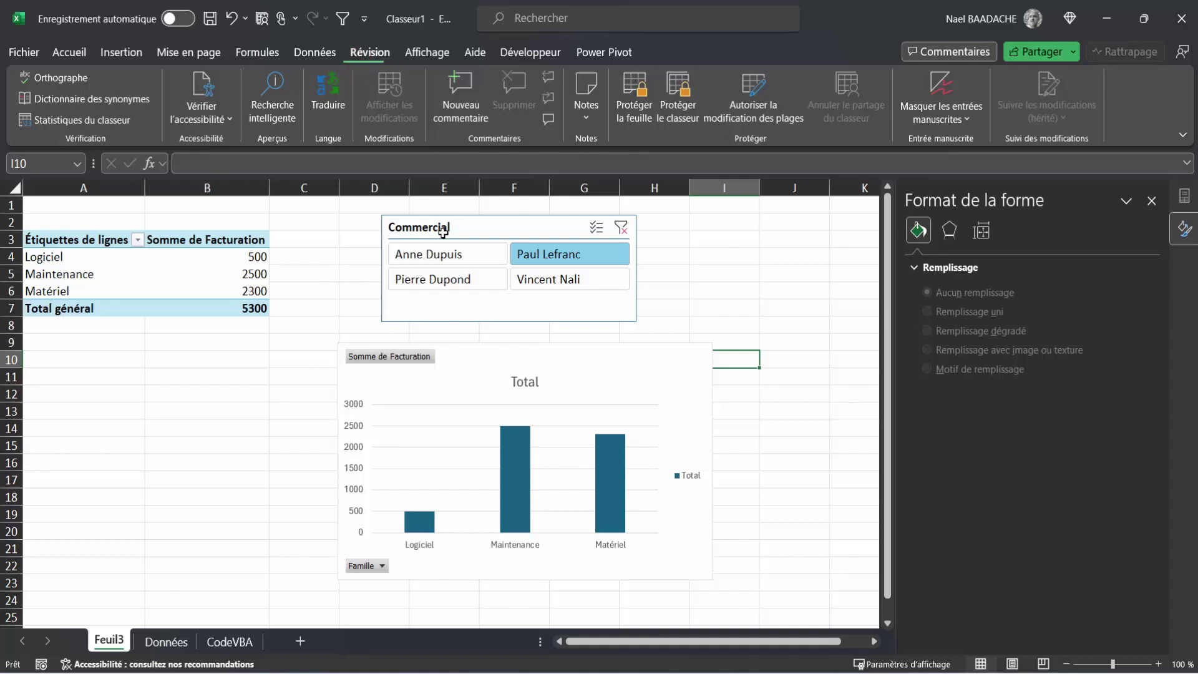
click(634, 94)
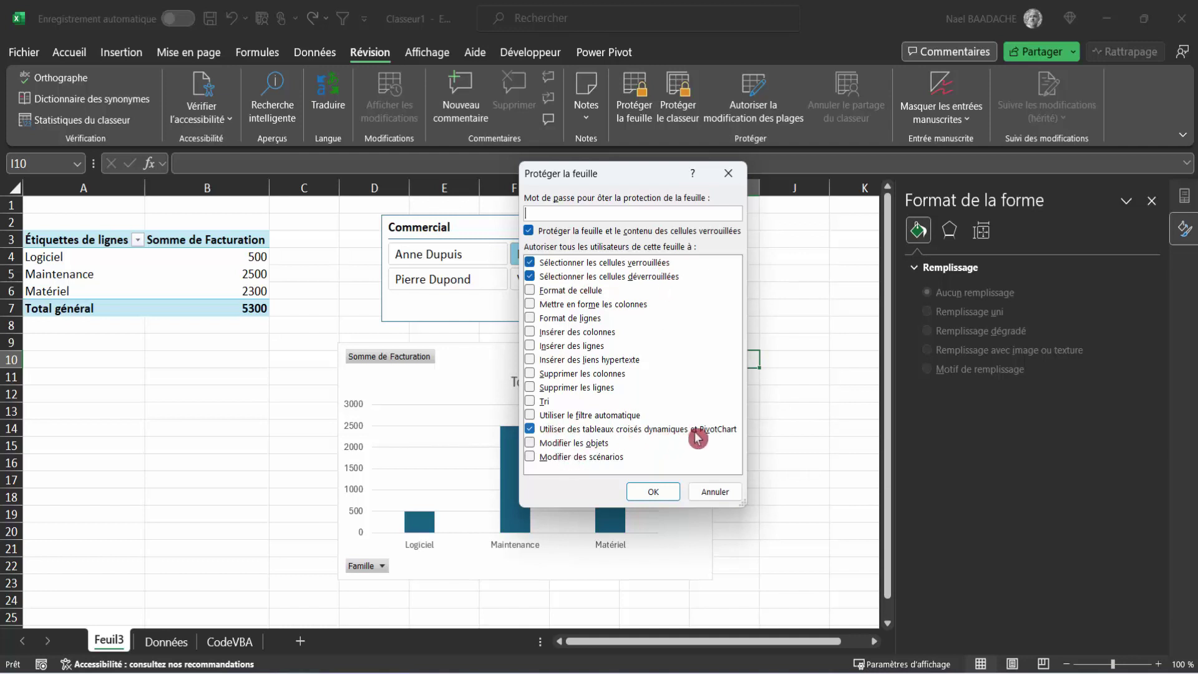
Step: Protect Feuil3 with the chosen permissions and verify the chart is locked while the row filter works
click(641, 497)
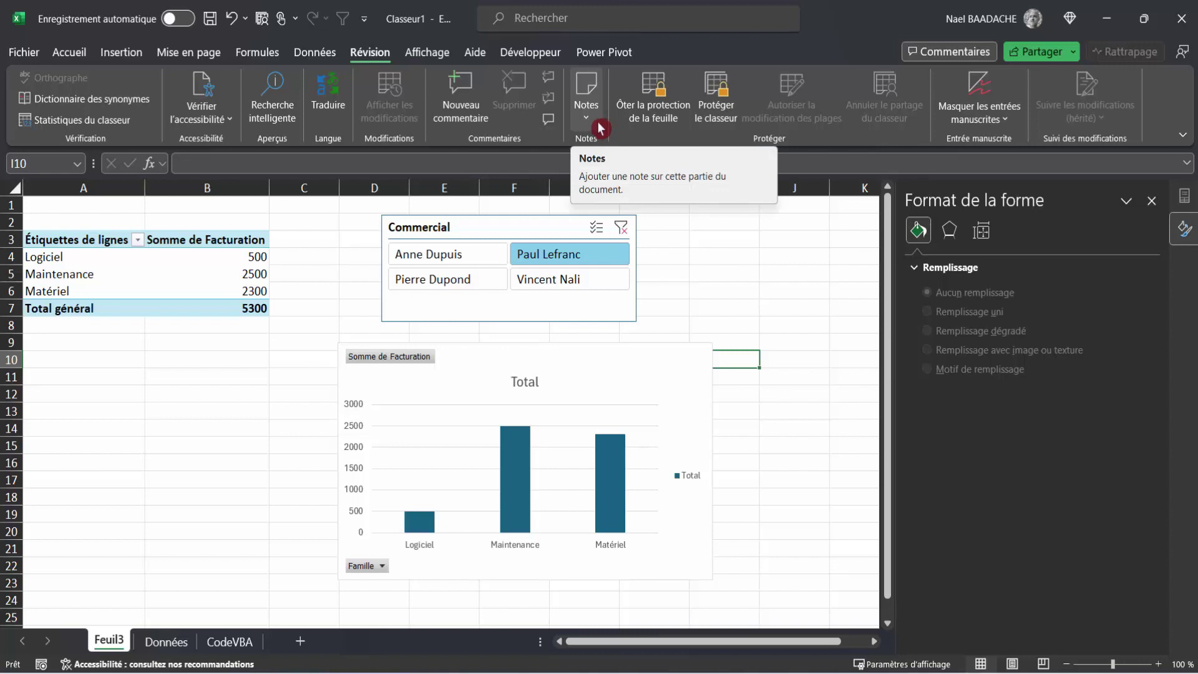
click(138, 240)
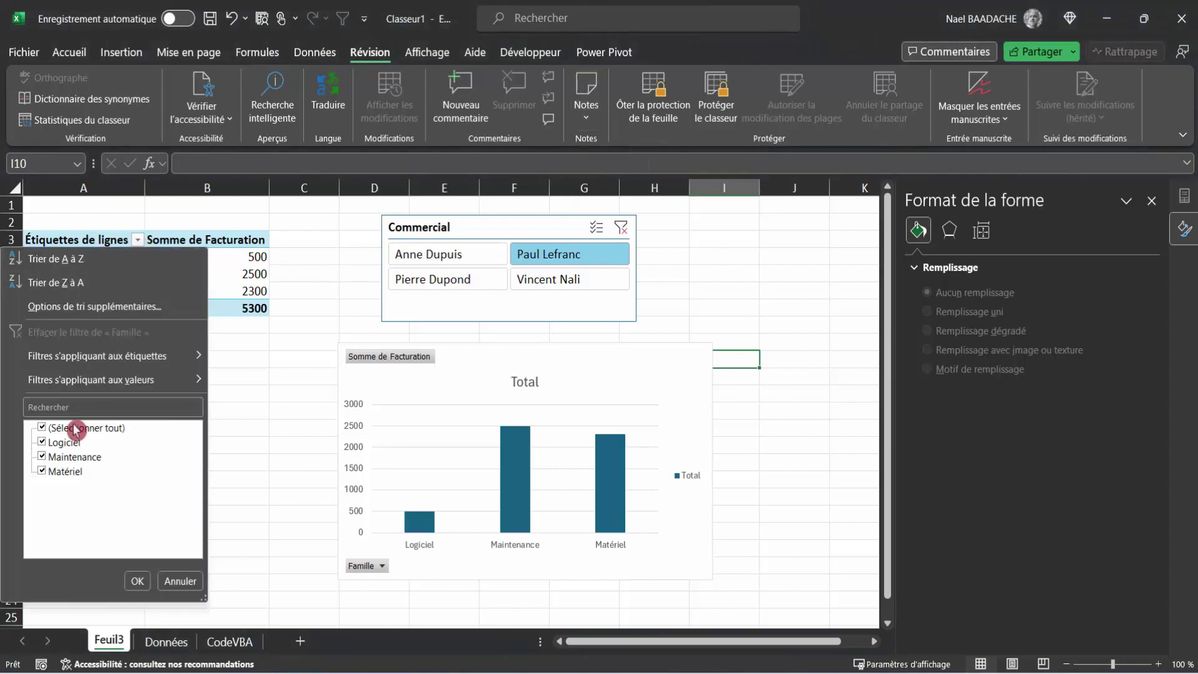
click(249, 374)
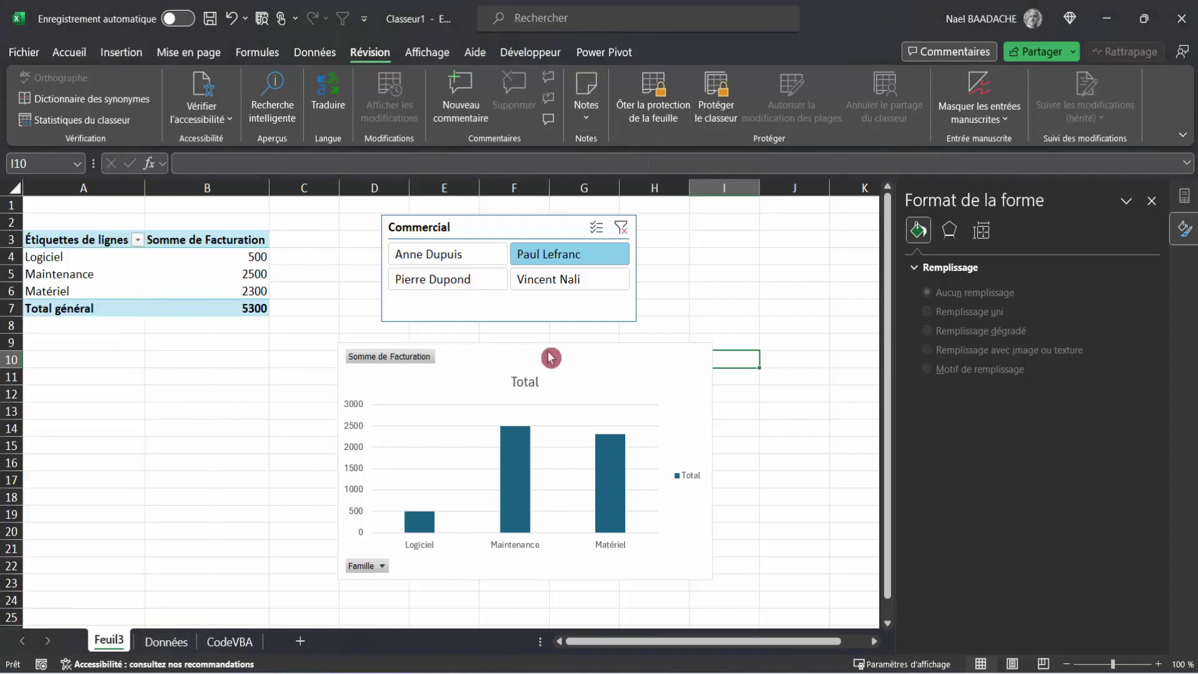
click(630, 373)
click(692, 399)
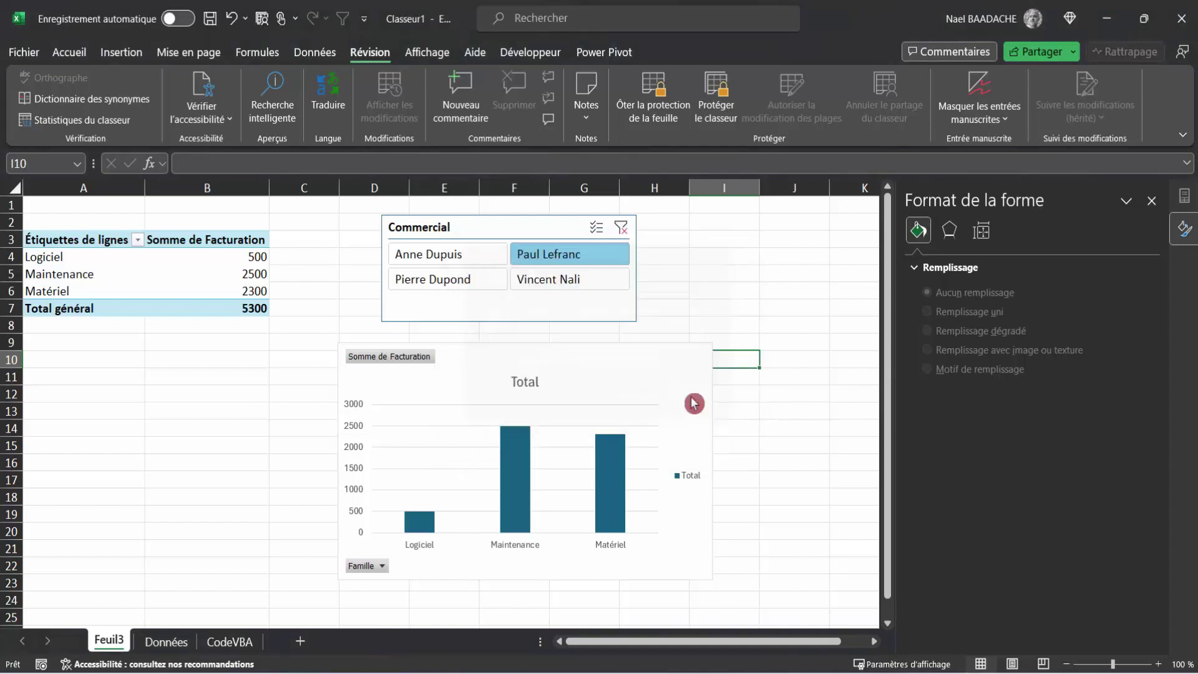
Step: Verify the unlocked slicer still filters the pivot, ending on the original salesperson at 5300
click(552, 281)
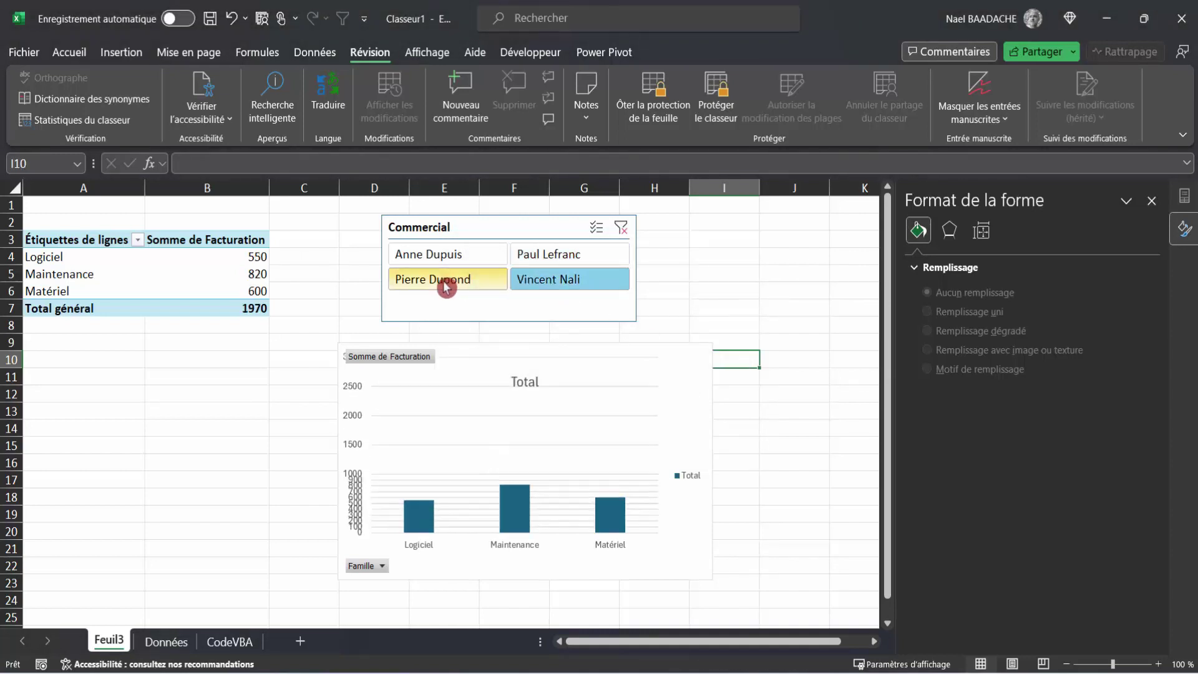
click(446, 274)
click(549, 257)
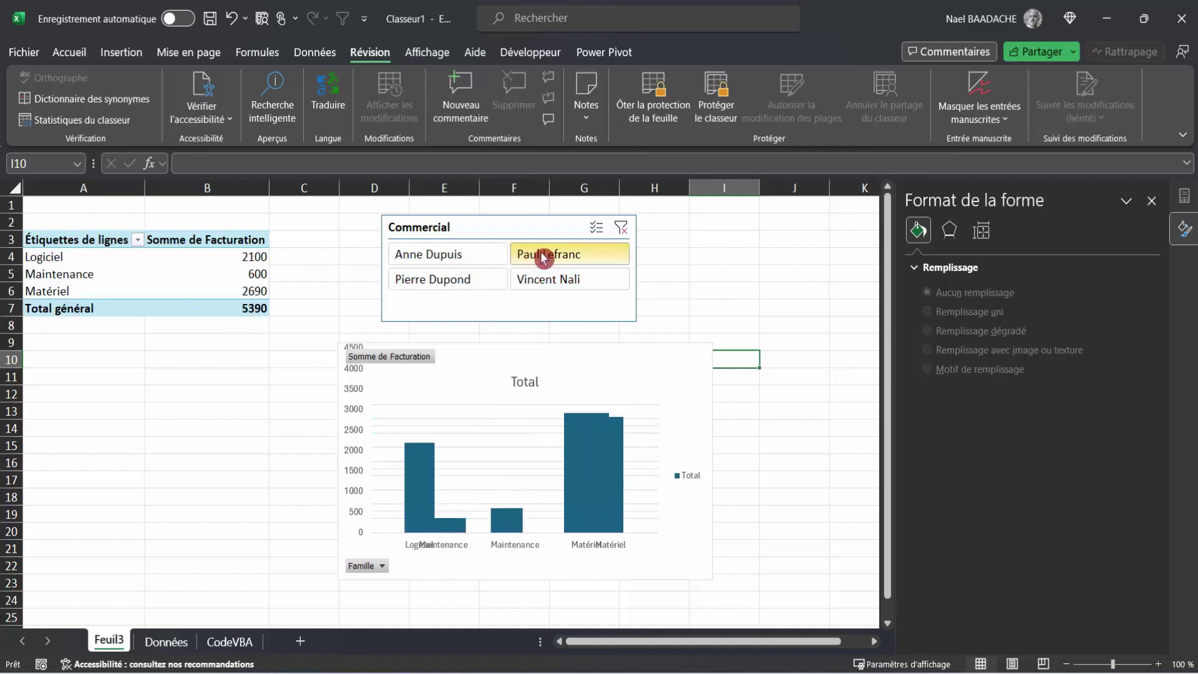
click(541, 226)
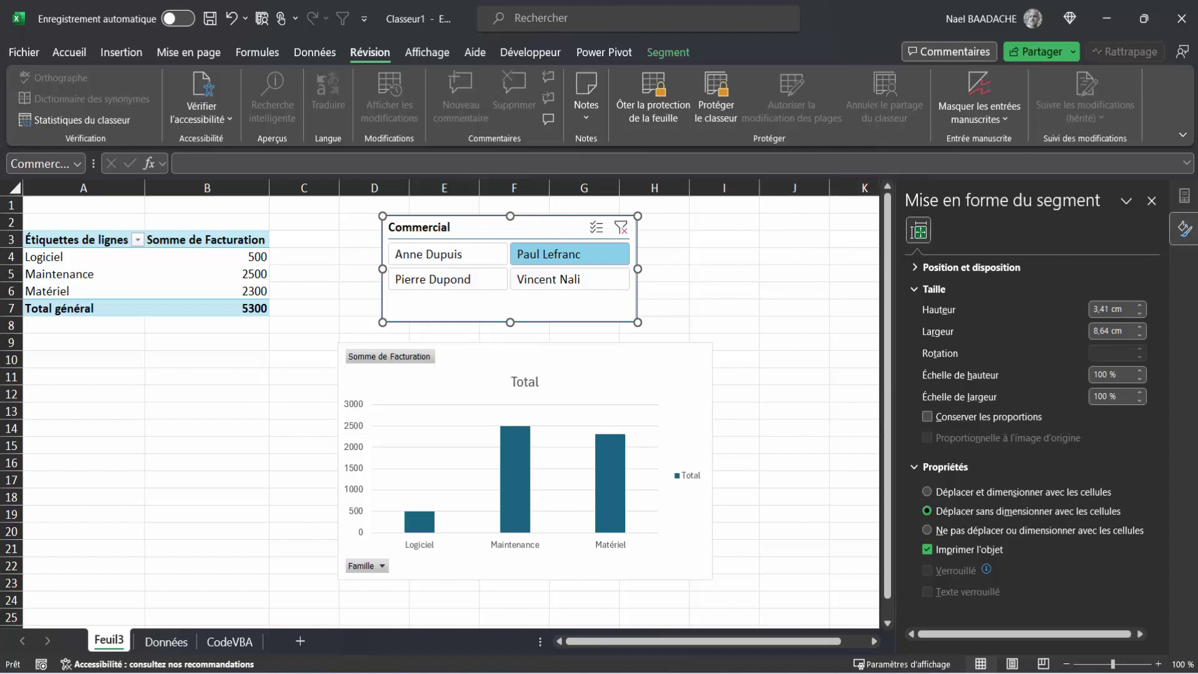
click(221, 396)
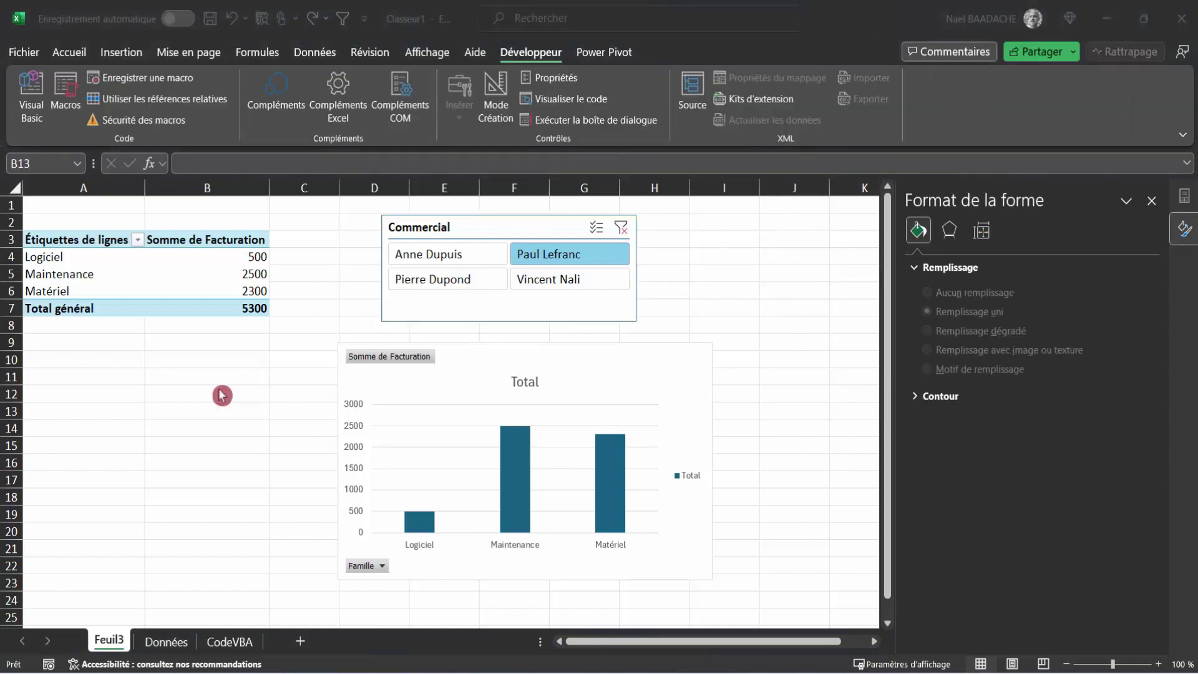
Step: Start Données row 26 with Matériel, date 01/07/2013 and the autocompleted salesperson's name
click(167, 643)
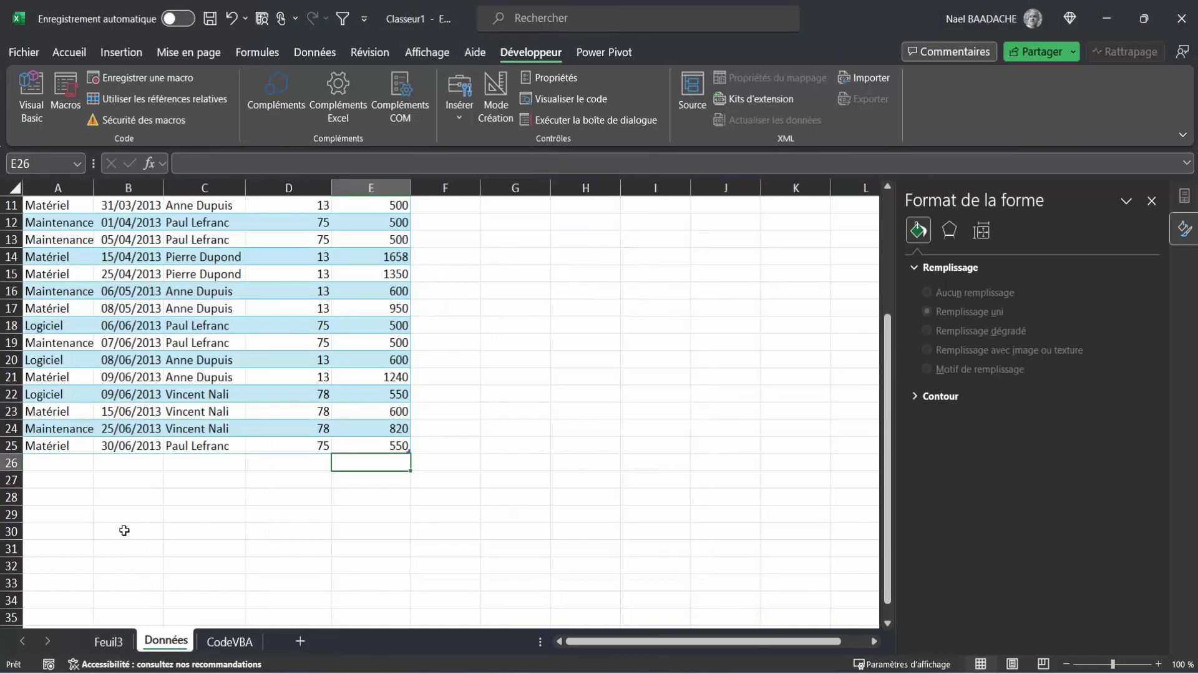
click(76, 467)
text(Ma)
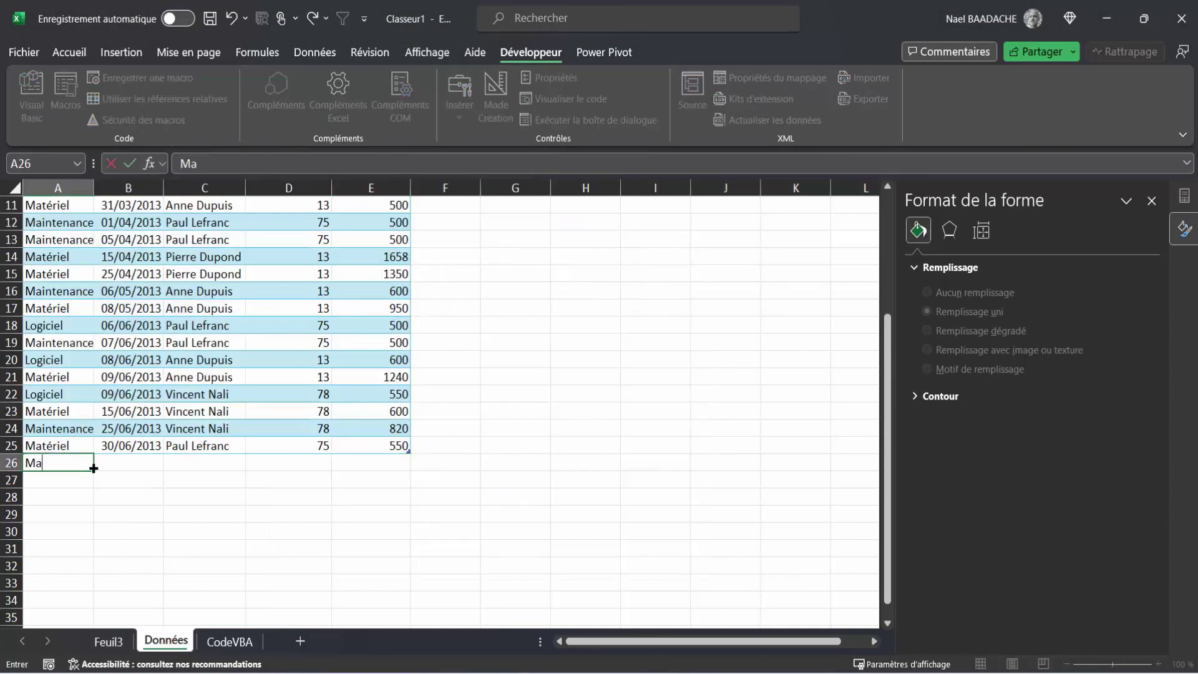
text(tériel)
key(Tab)
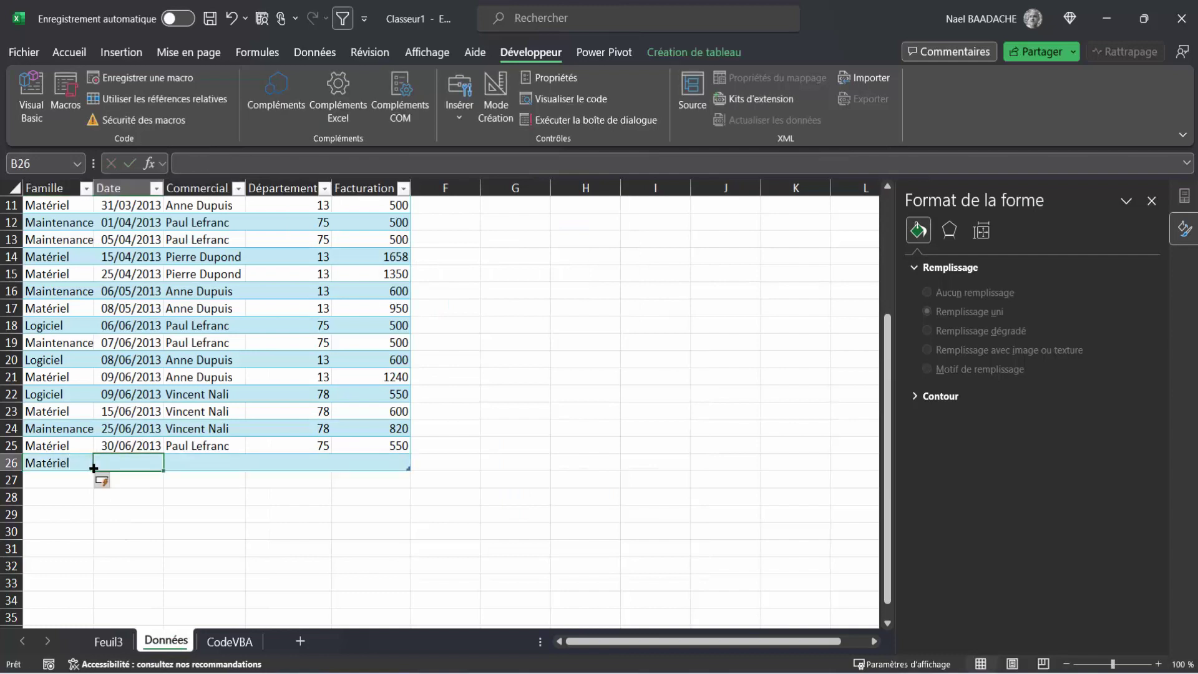
text(01/07/2013)
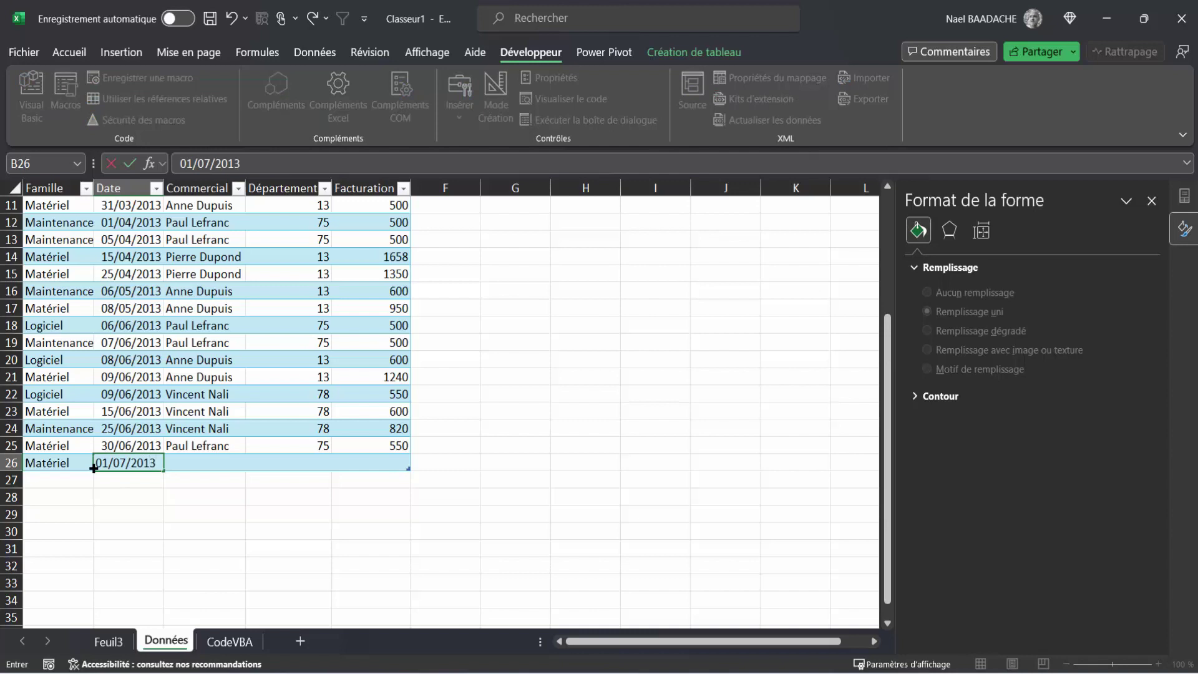
key(Tab)
text(P)
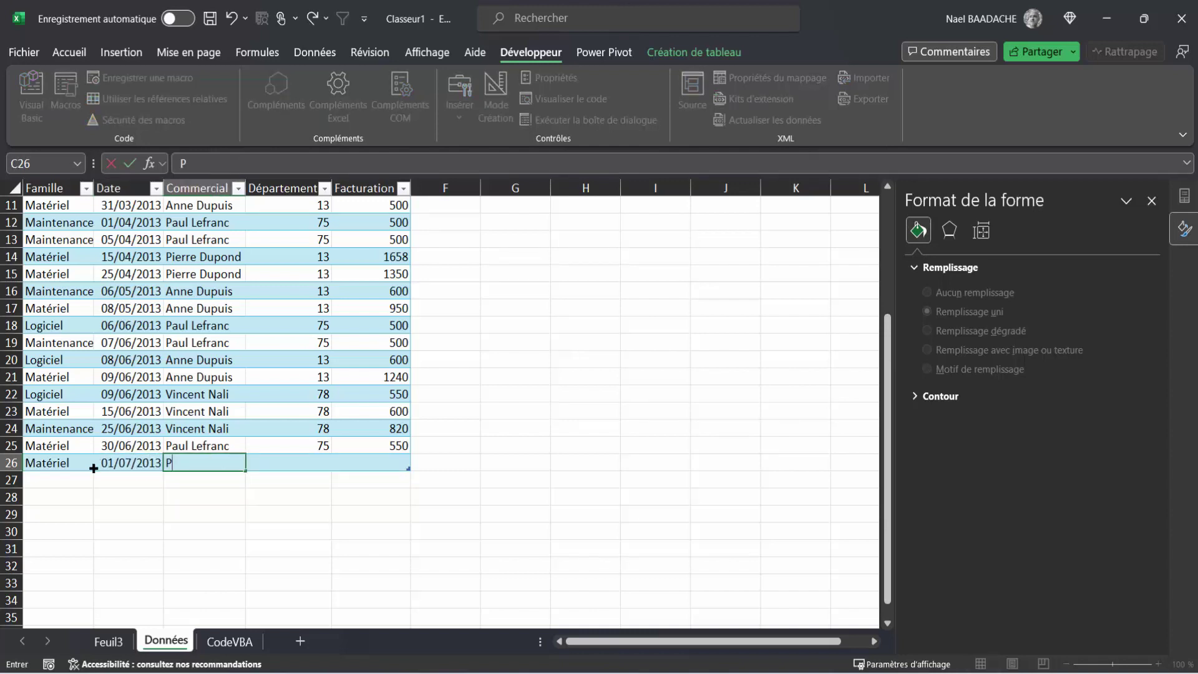
text(aul)
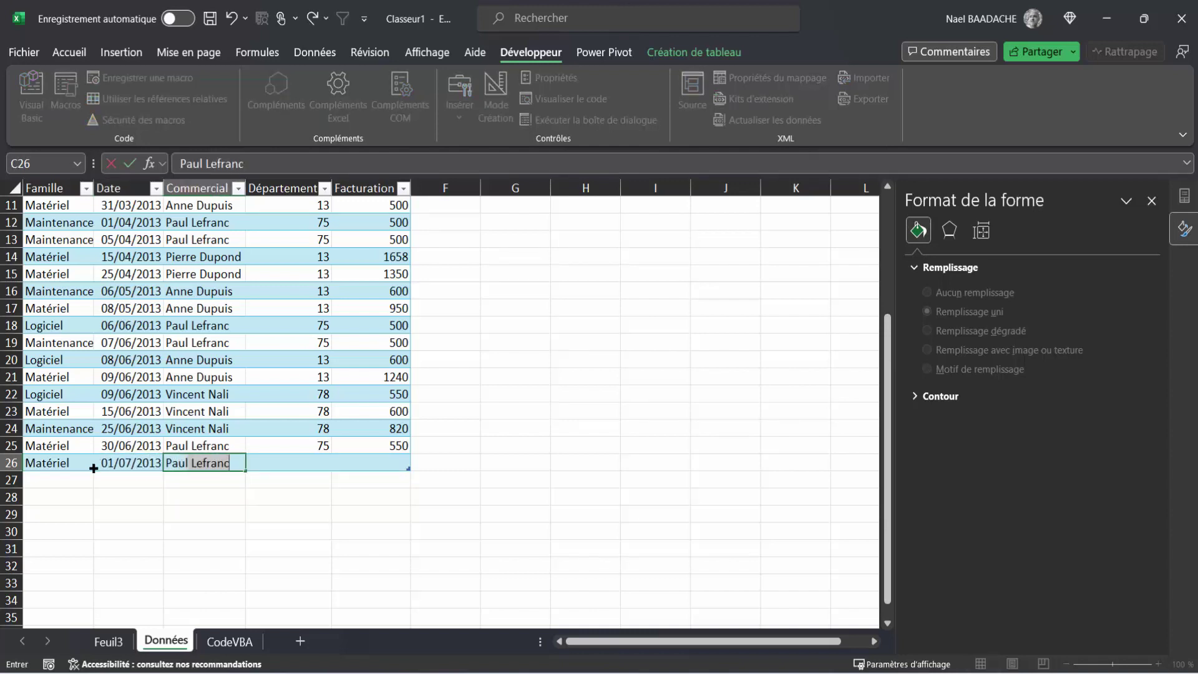
key(Tab)
Step: Finish row 26 with département 13 and billing 10000, then check Feuil3's grand total B7
text(13)
key(Tab)
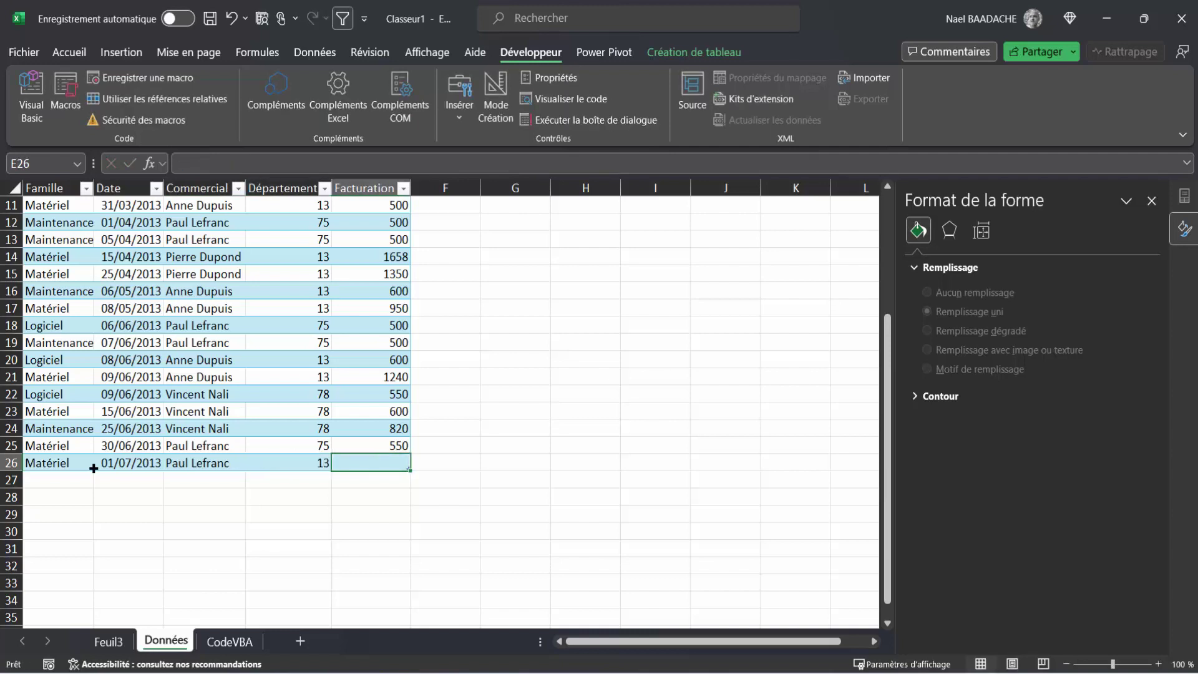
text(10)
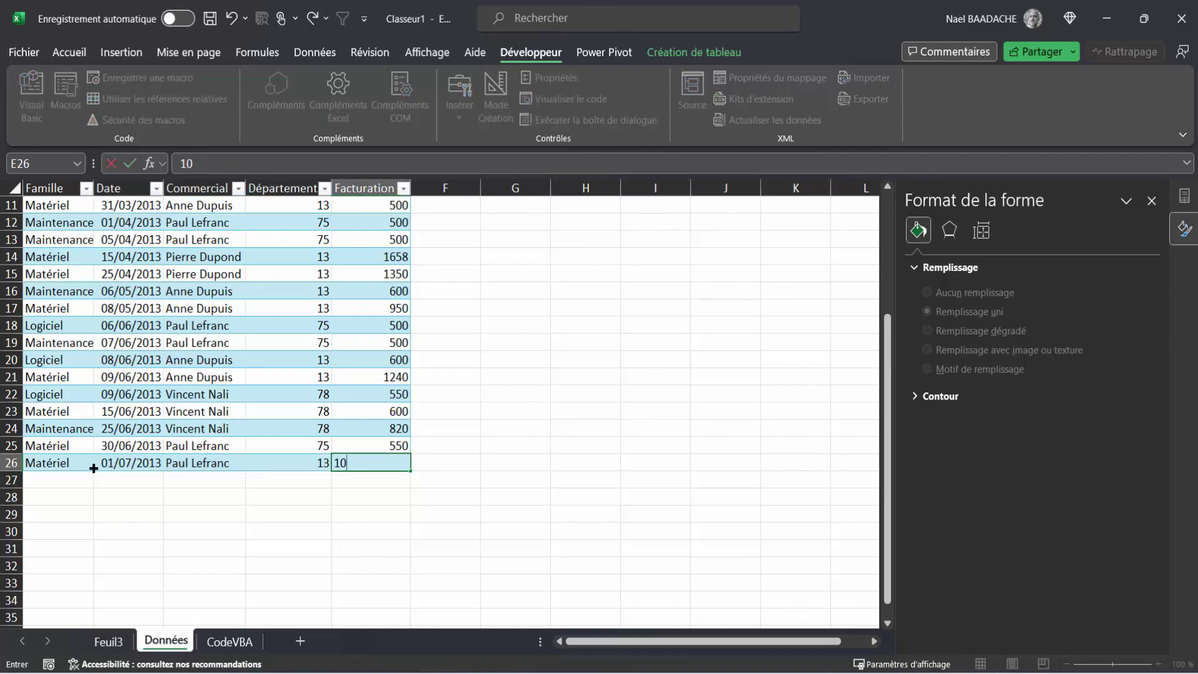
text(000)
key(Return)
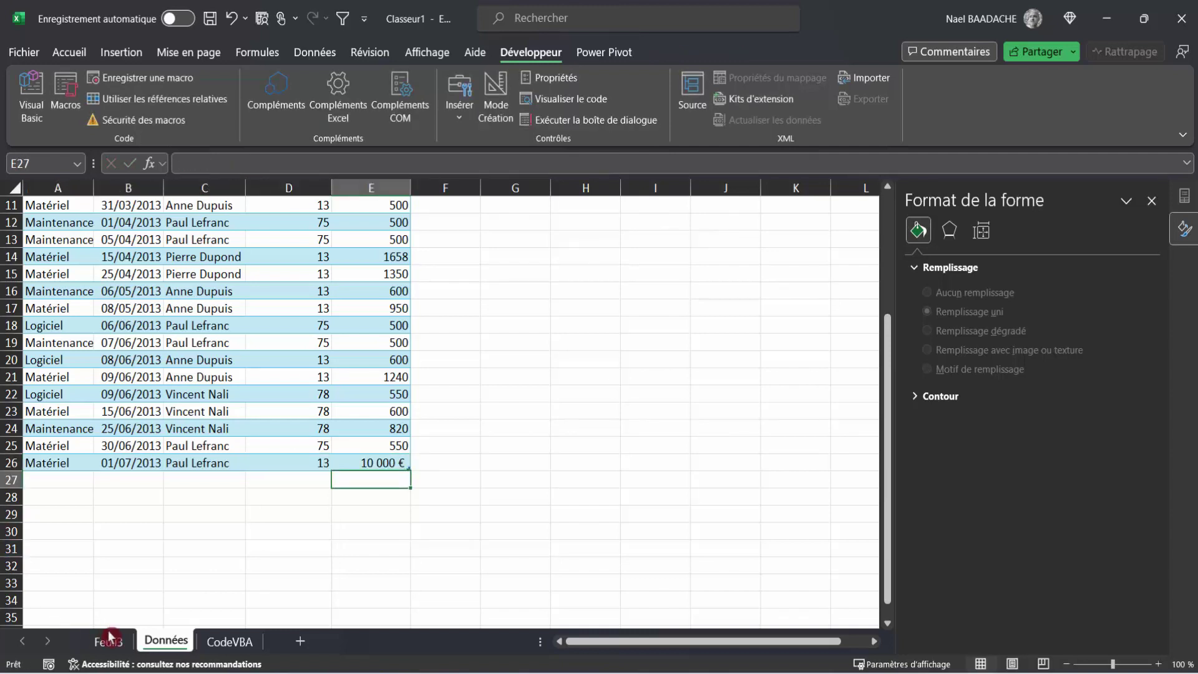
click(113, 642)
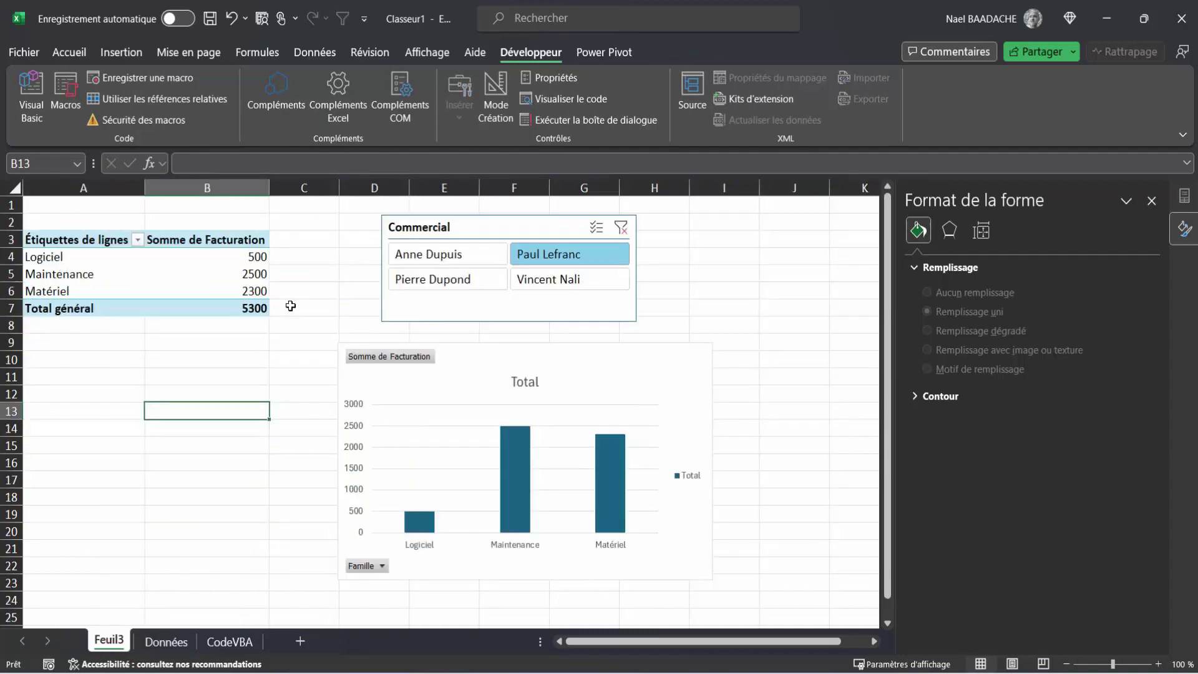
click(256, 312)
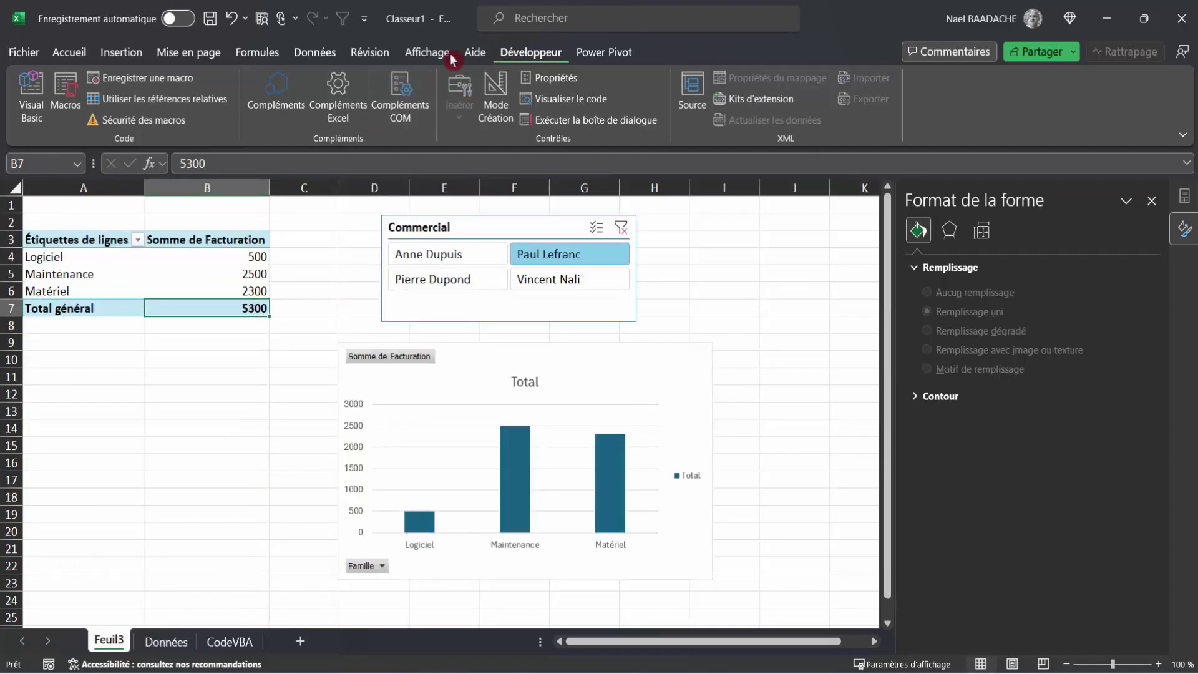
click(314, 54)
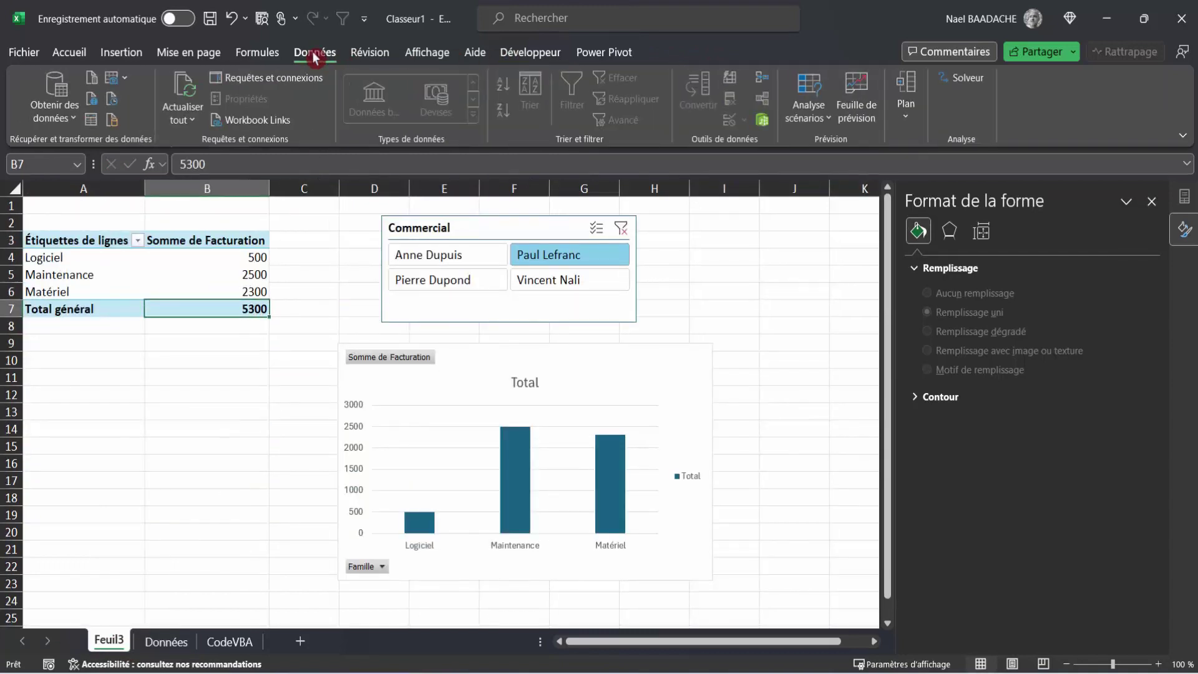
click(184, 119)
click(229, 147)
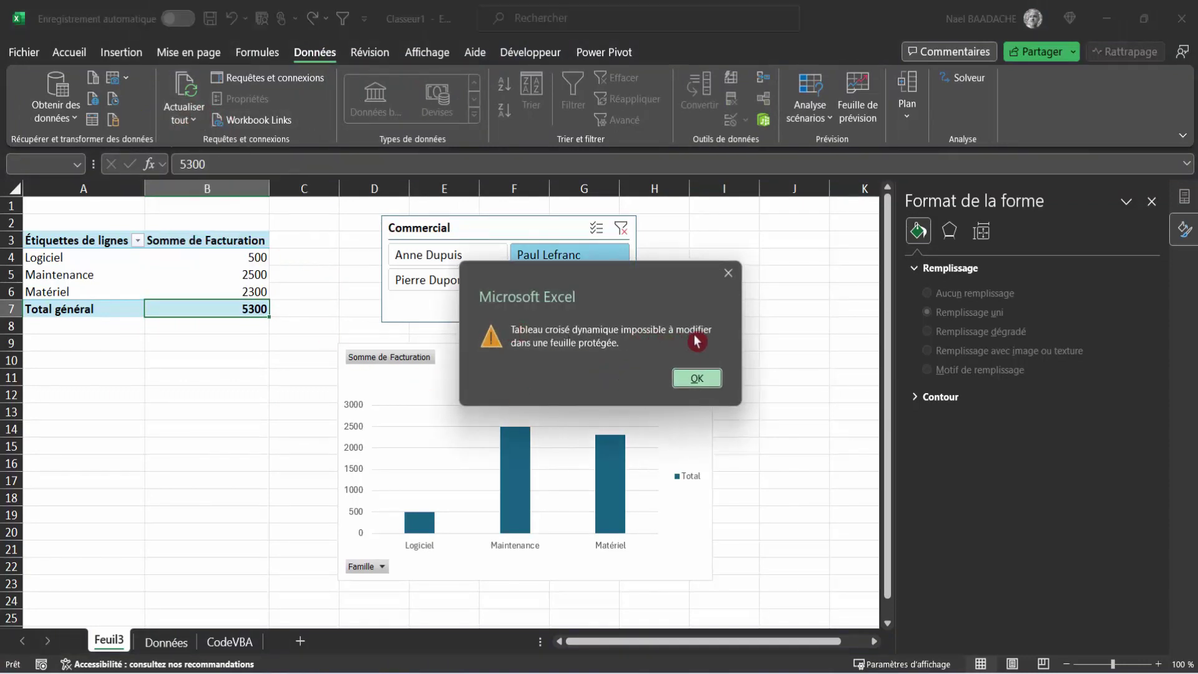
click(697, 378)
click(221, 282)
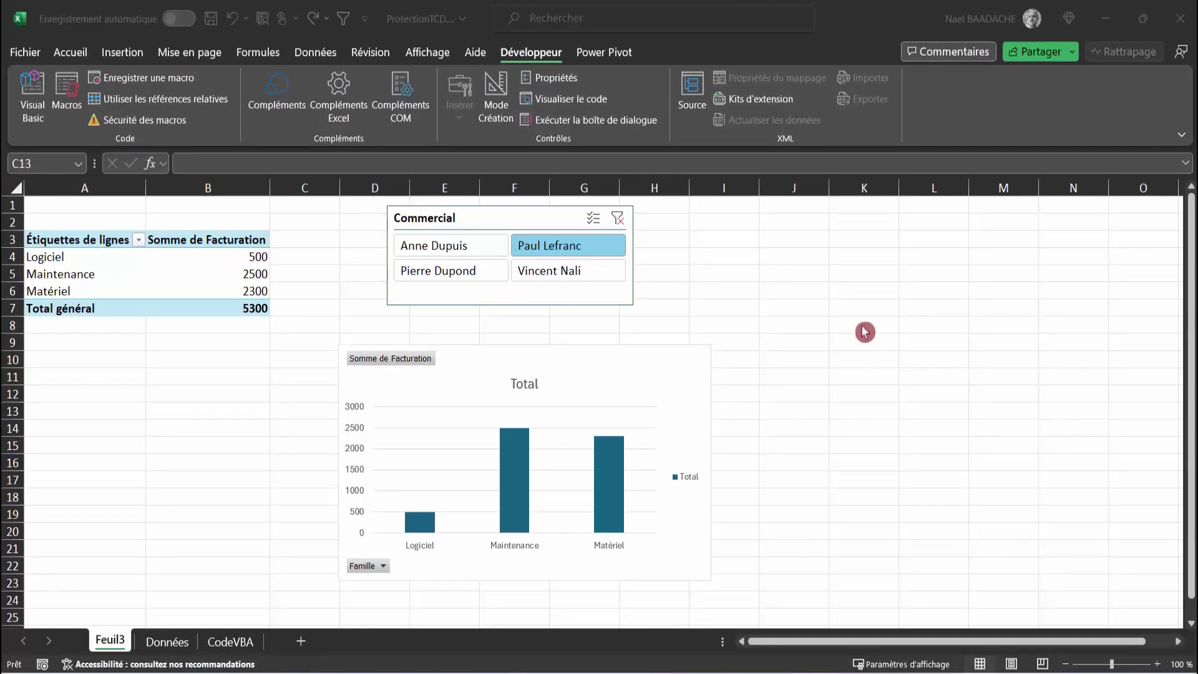
Step: Look over the Données sheet, then check the Maintenance total in Feuil3 cell B5
click(171, 647)
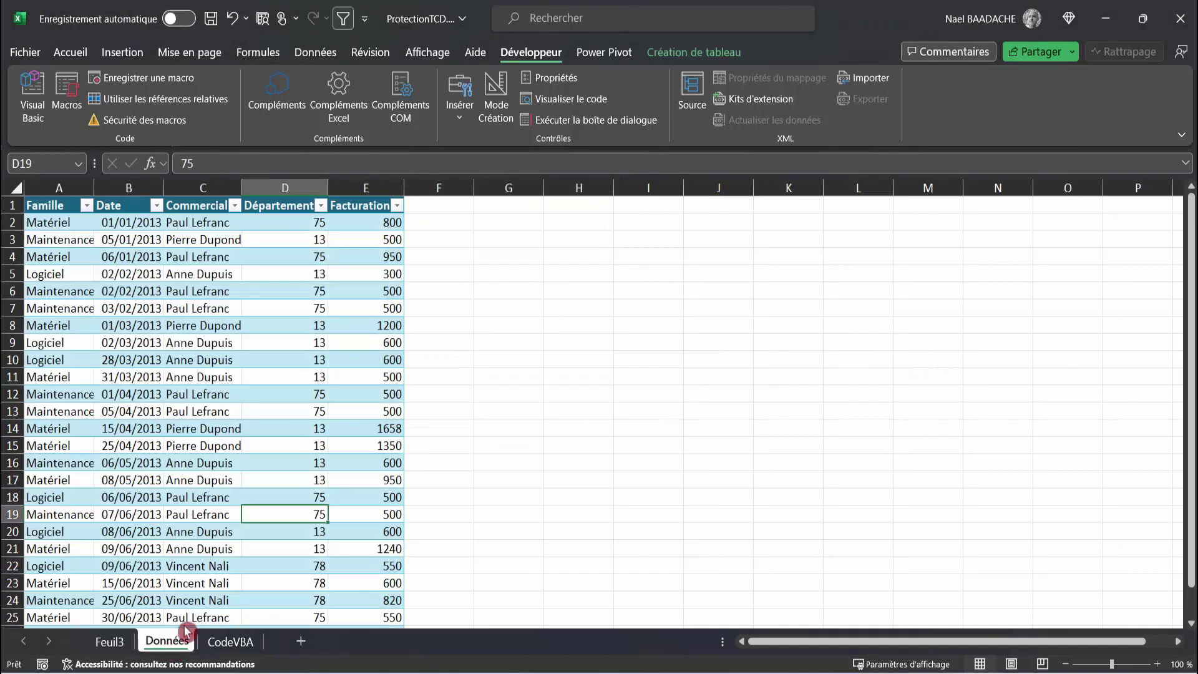
click(109, 641)
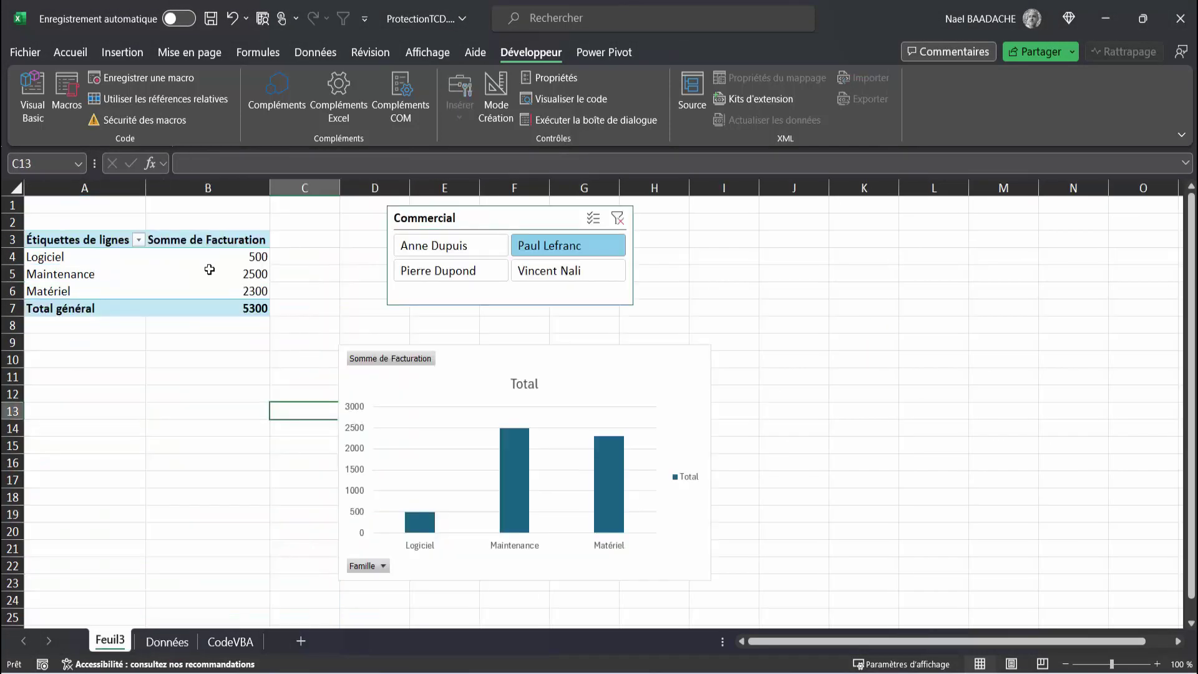
click(209, 269)
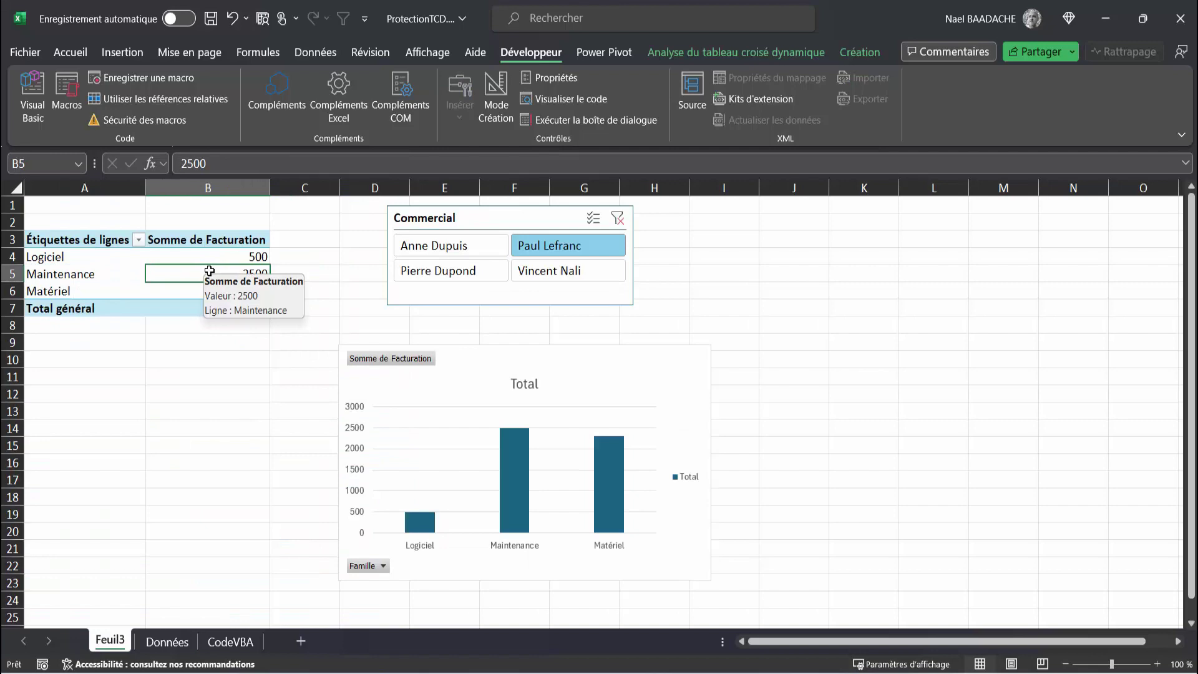
Step: Copy the ActualiserLesDonnees macro code from the CodeVBA text box and return to Feuil3
click(237, 647)
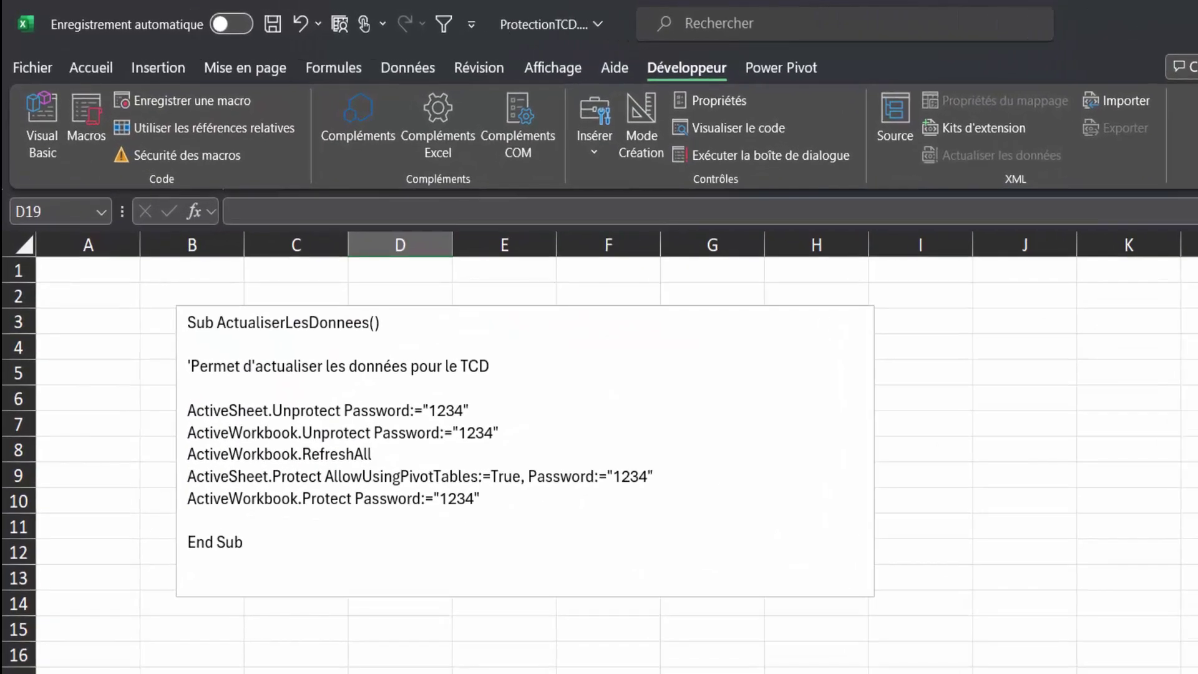
drag(185, 322, 279, 552)
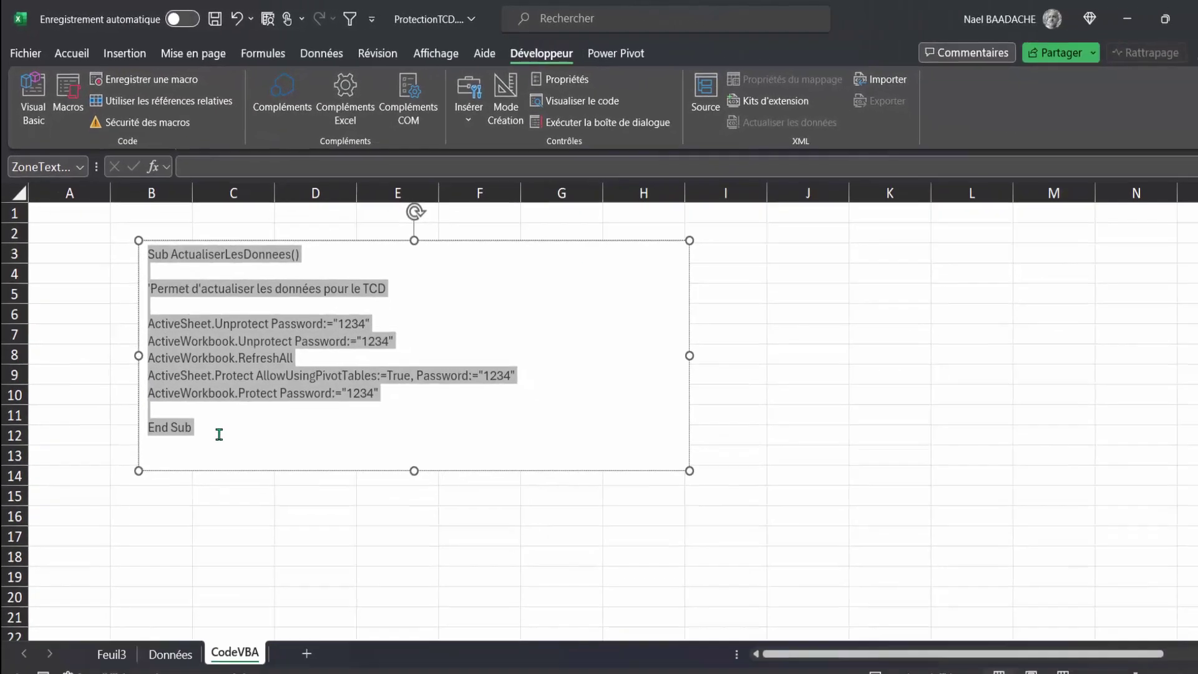
key(ctrl+c)
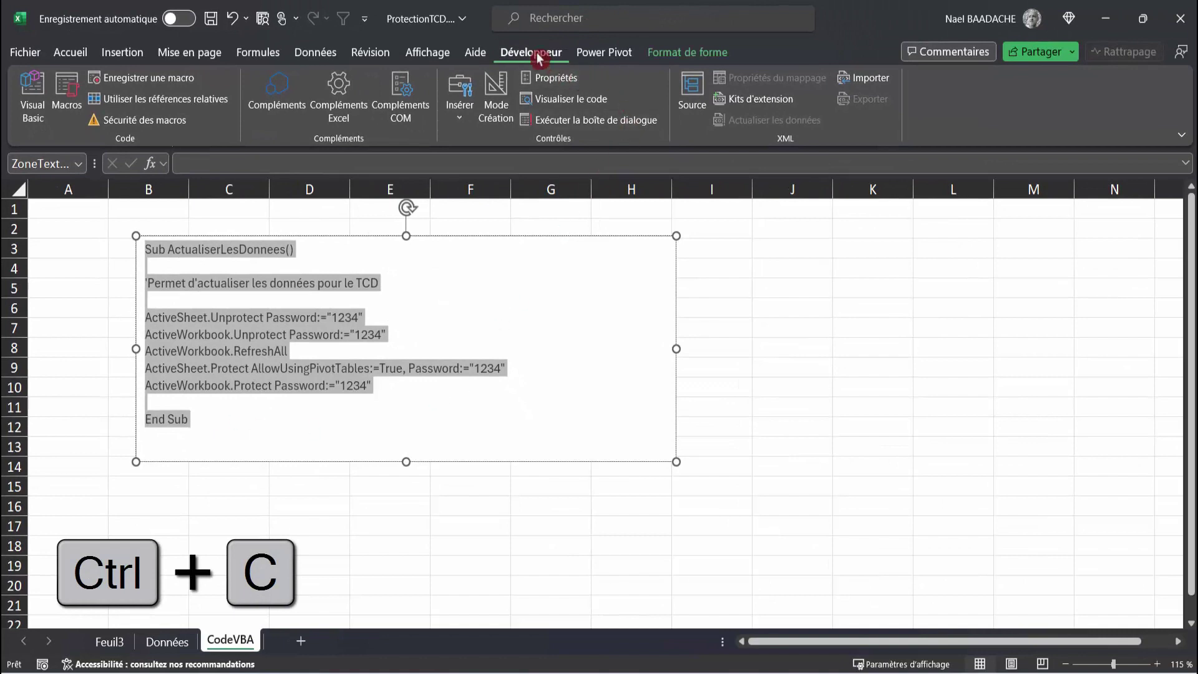
click(109, 641)
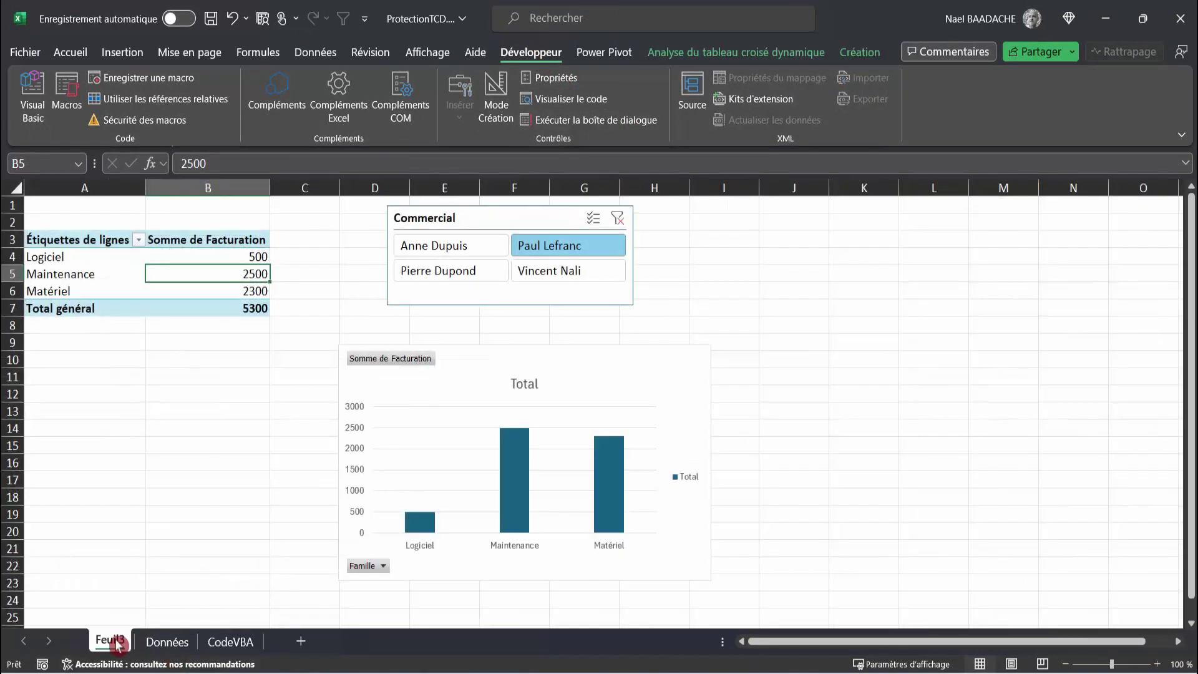
Step: Paste the ActualiserLesDonnees macro into Feuil3's code module in the VBA editor, then close it
click(32, 100)
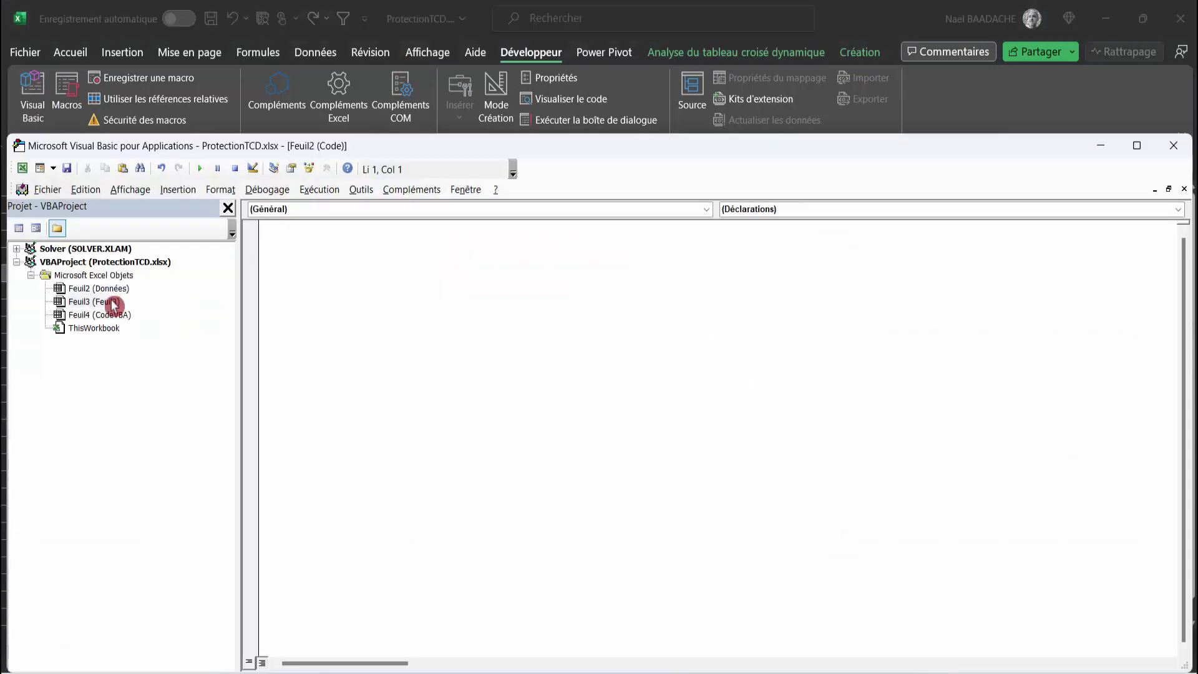
double_click(112, 304)
key(ctrl+v)
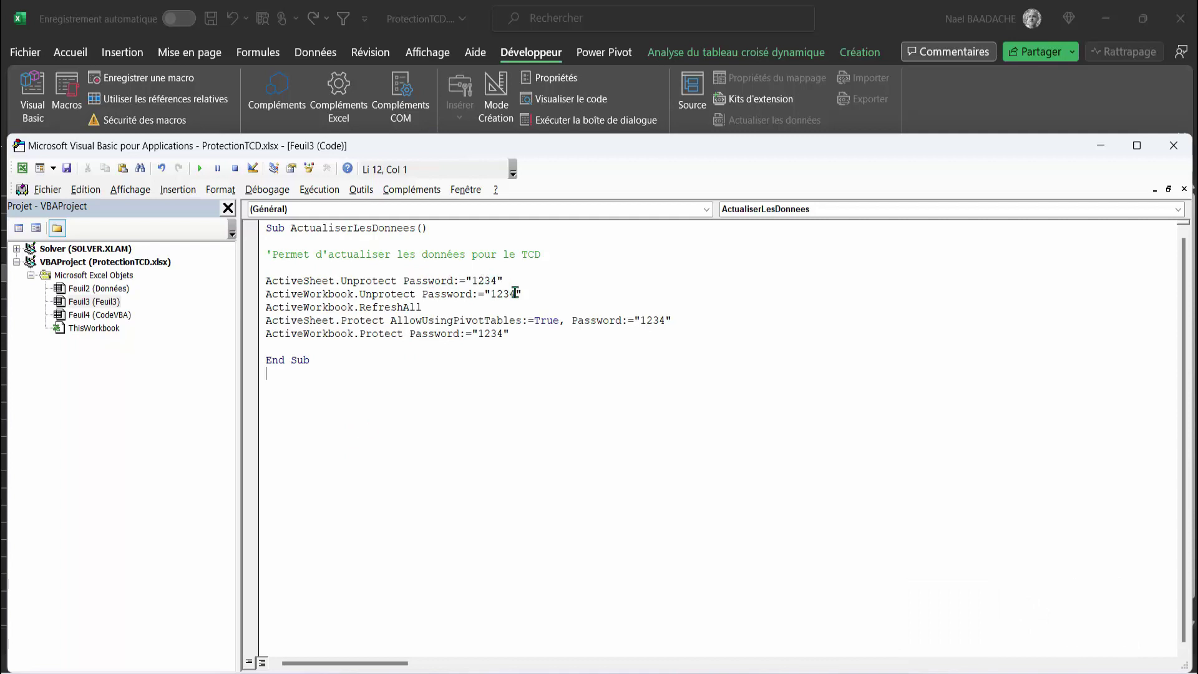
click(1174, 148)
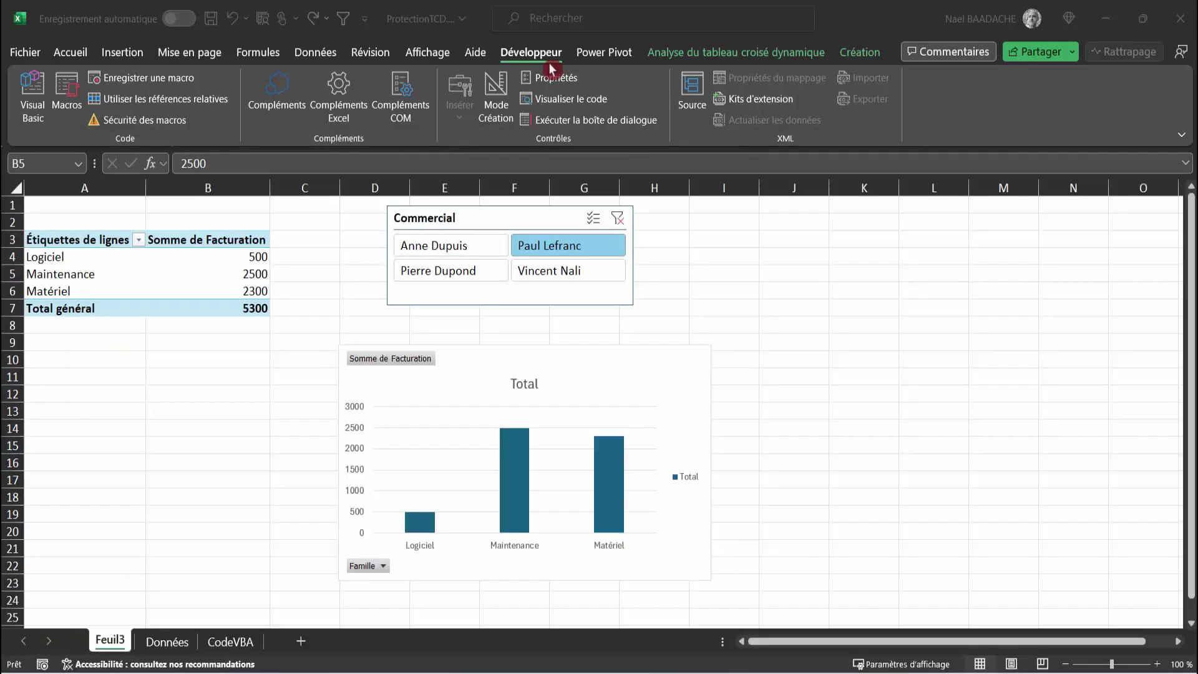
Step: Run Feuil3.ActualiserLesDonnees to refresh the protected pivot, then check the total and another salesperson
click(68, 92)
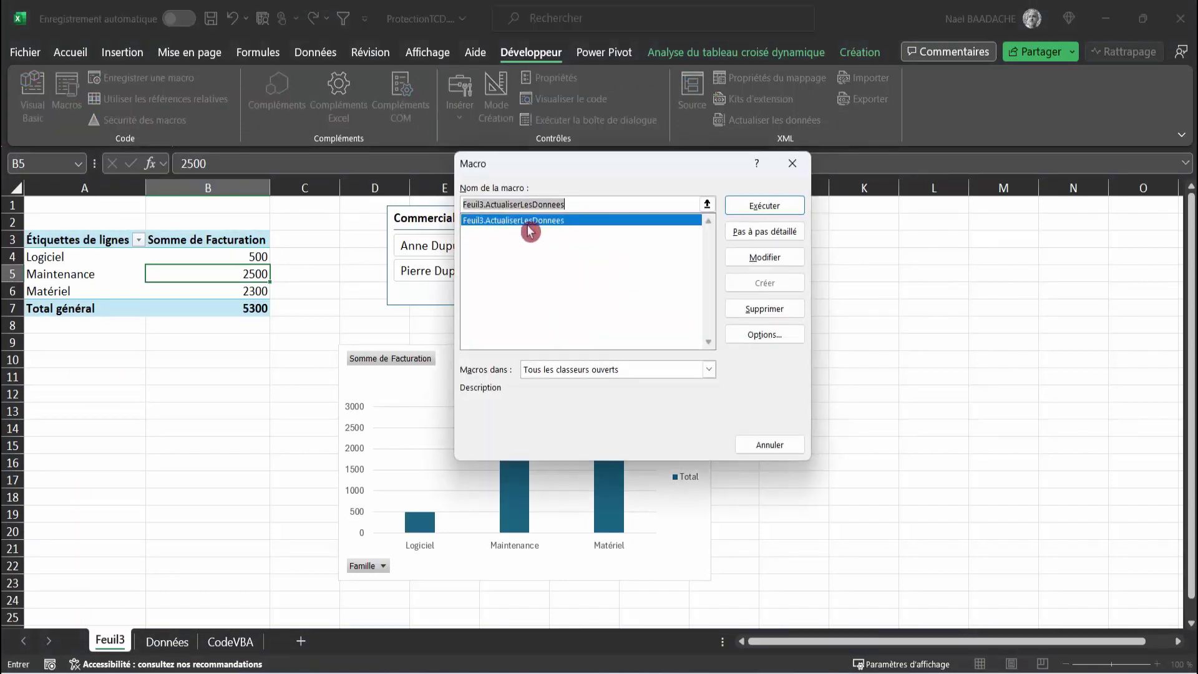
click(763, 207)
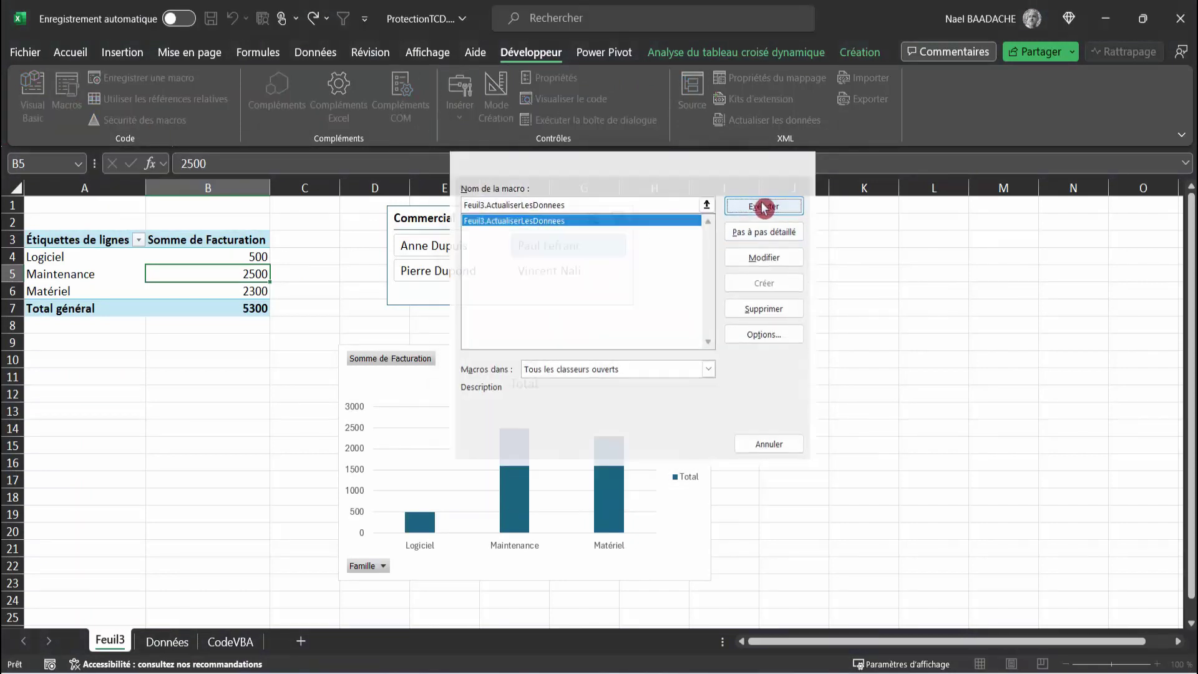
click(246, 311)
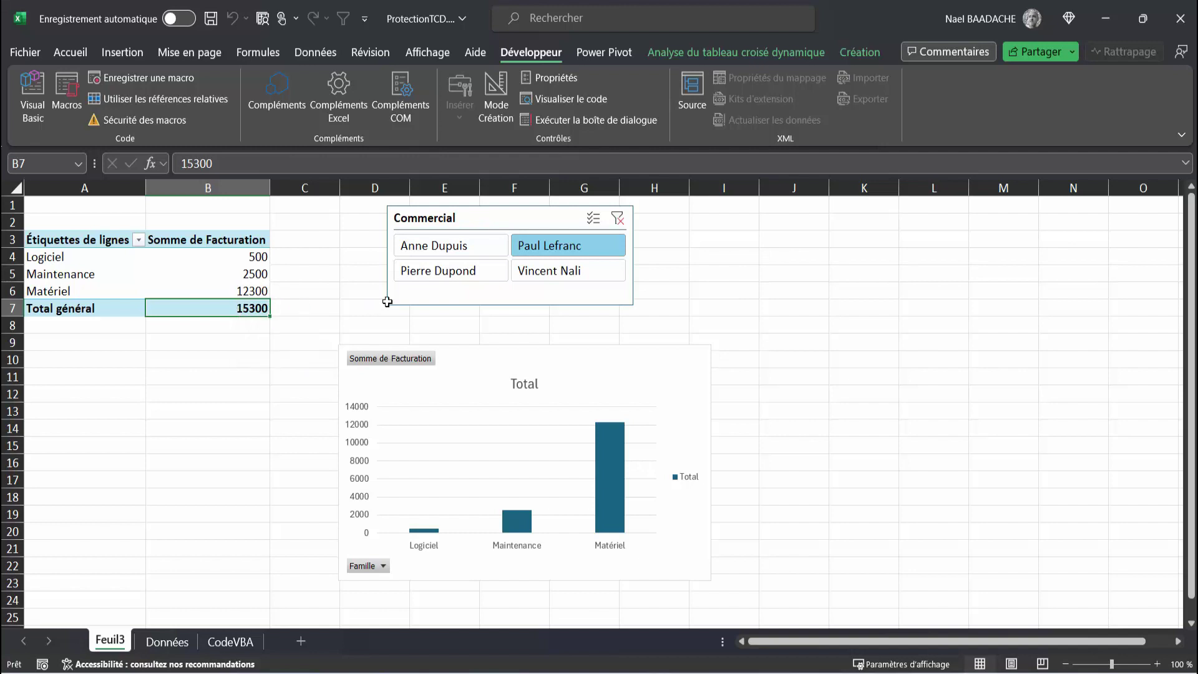
click(461, 250)
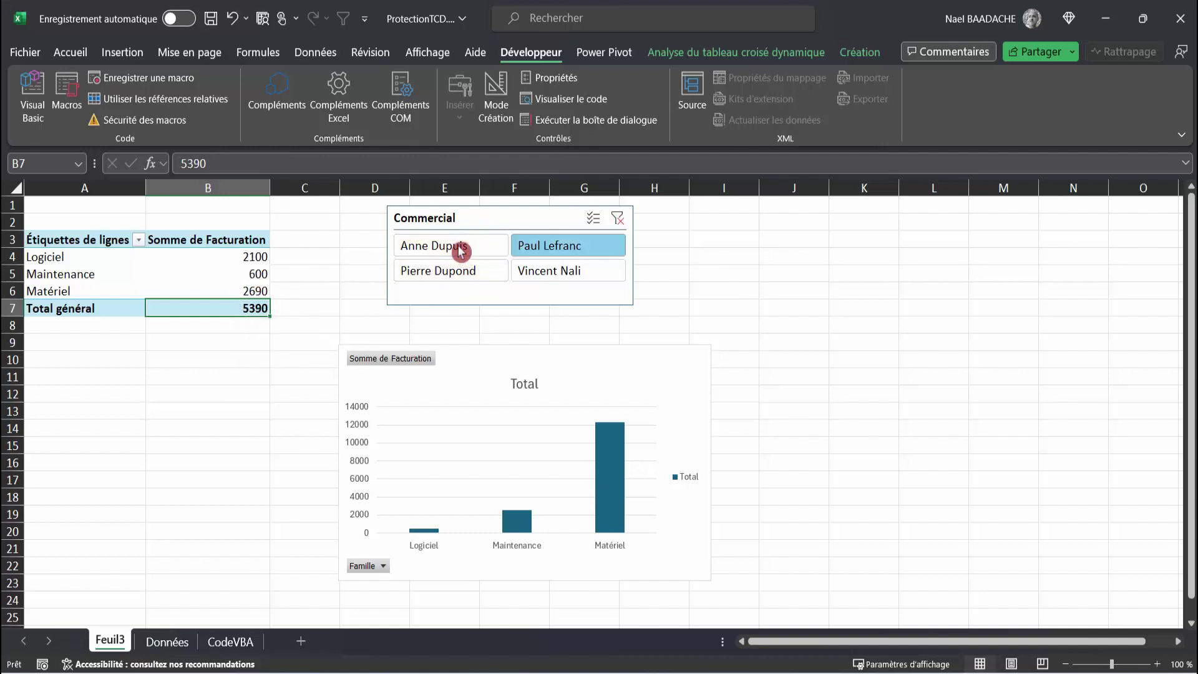
click(562, 275)
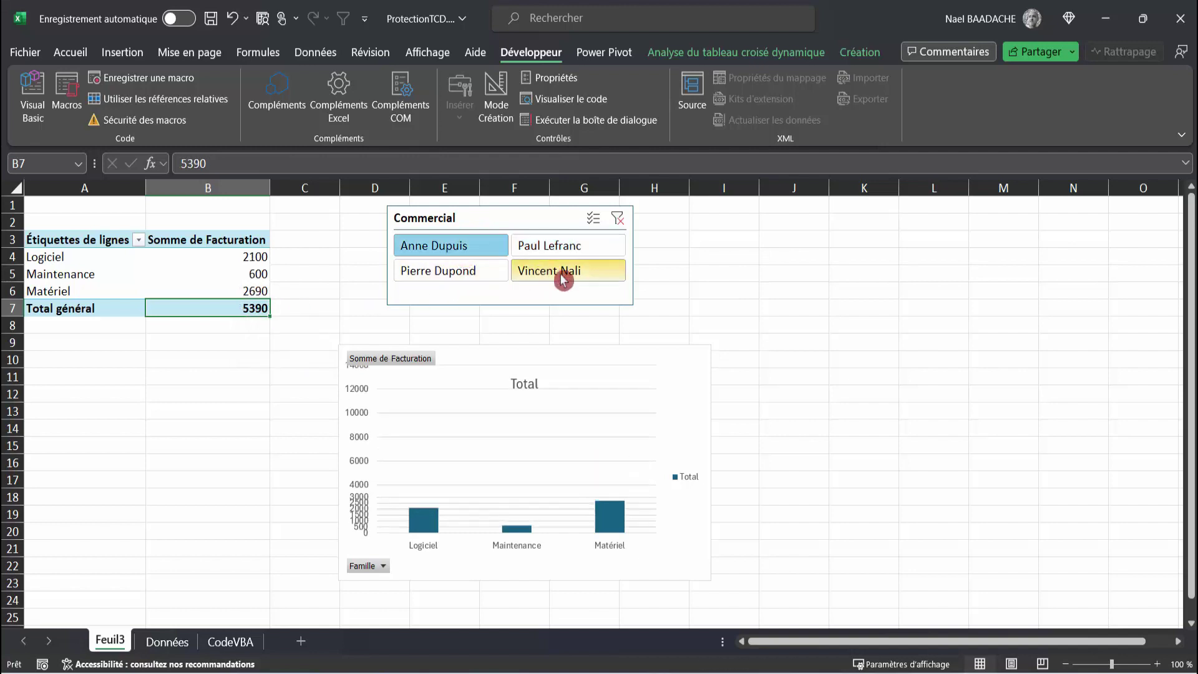
click(650, 379)
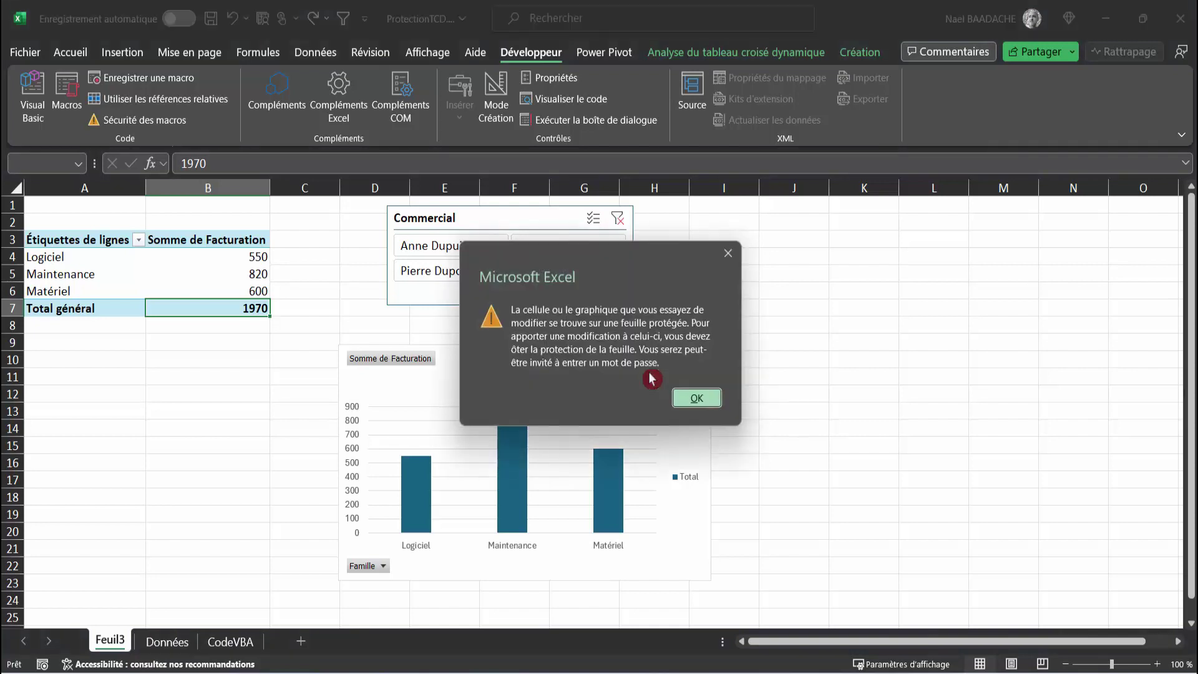
click(714, 406)
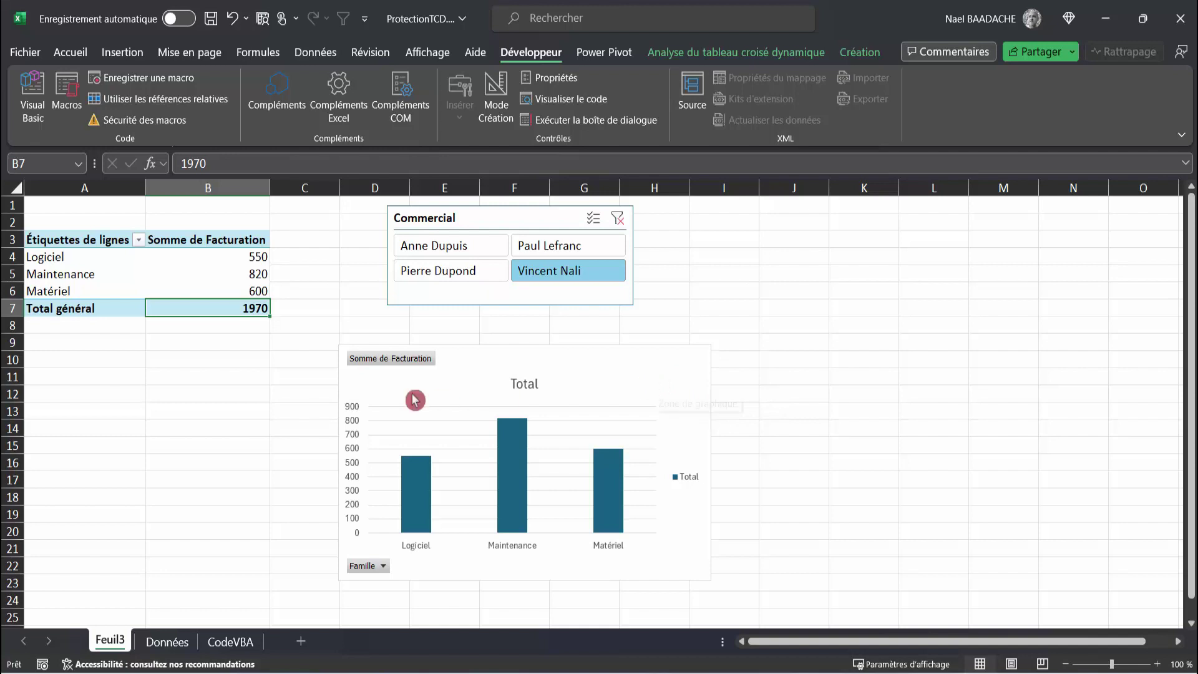
click(100, 381)
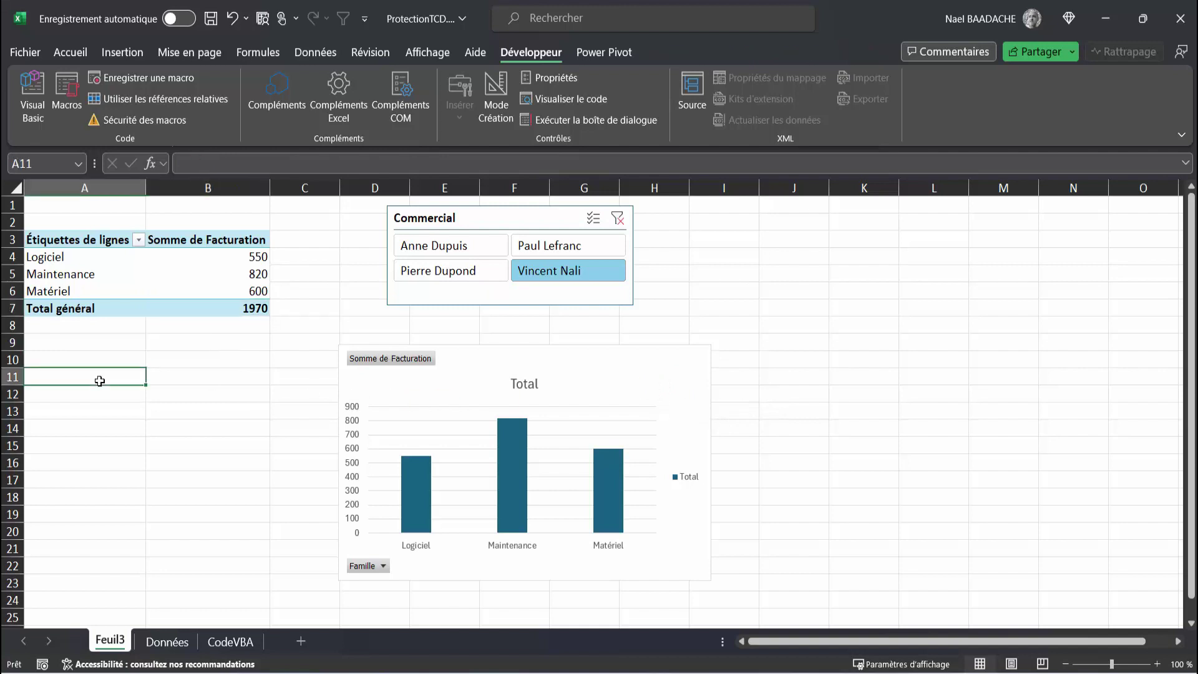
double_click(100, 380)
click(696, 398)
click(234, 273)
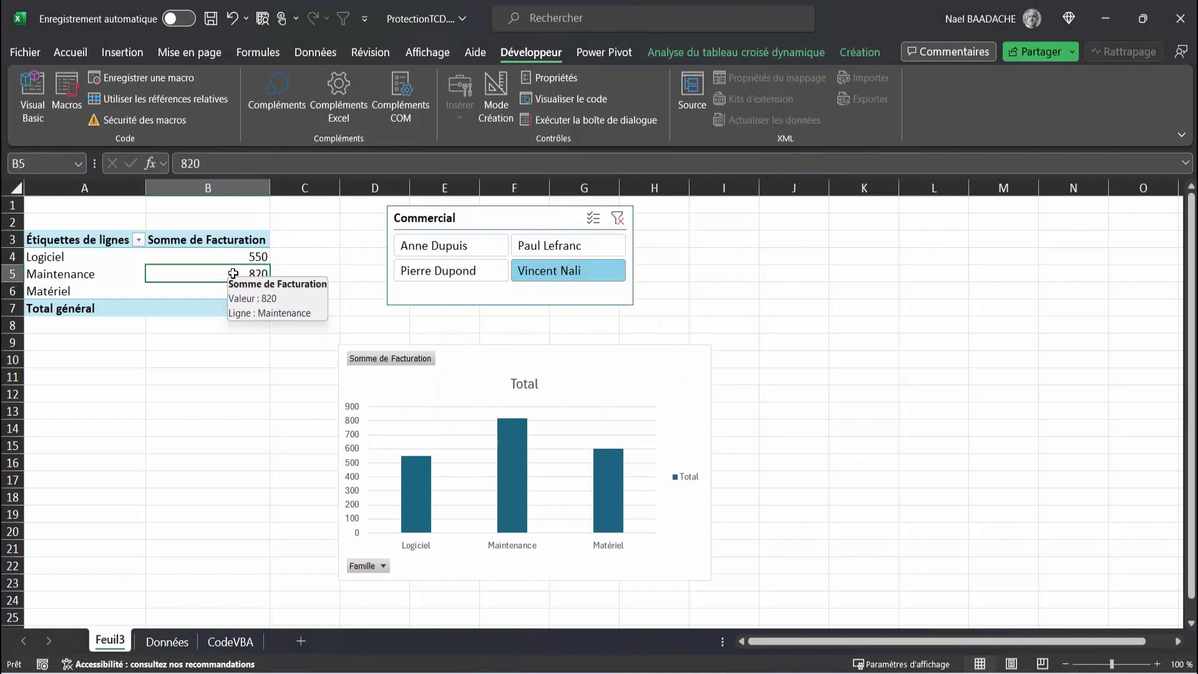
double_click(165, 273)
click(695, 396)
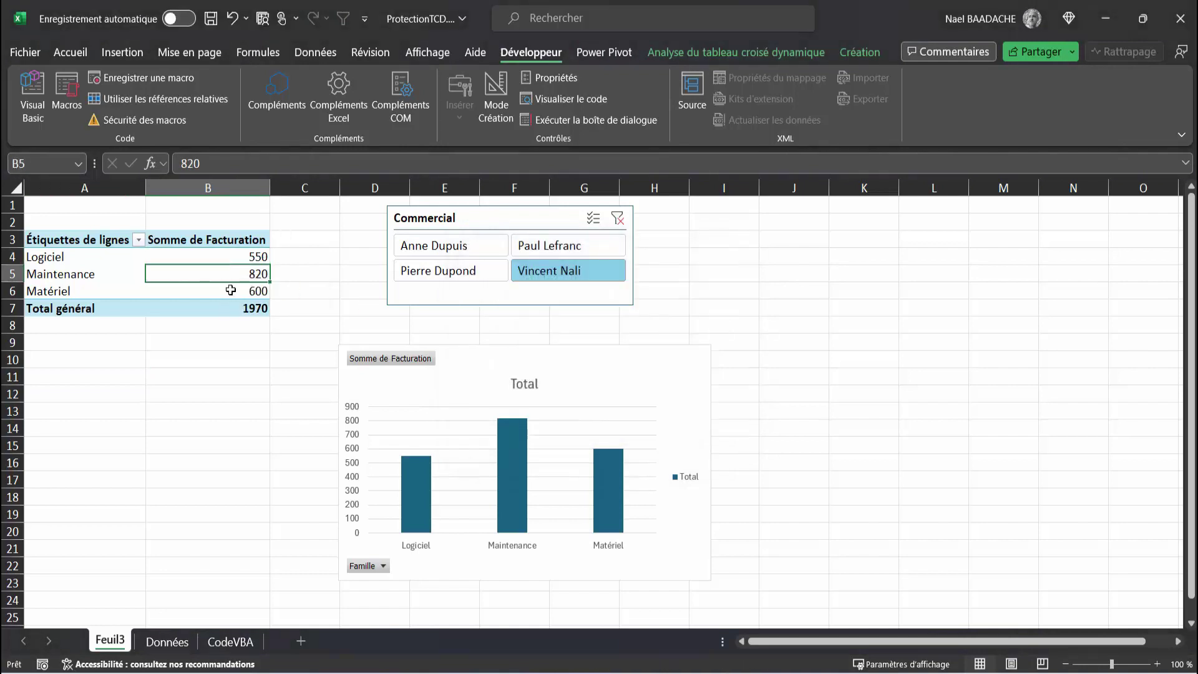
click(138, 240)
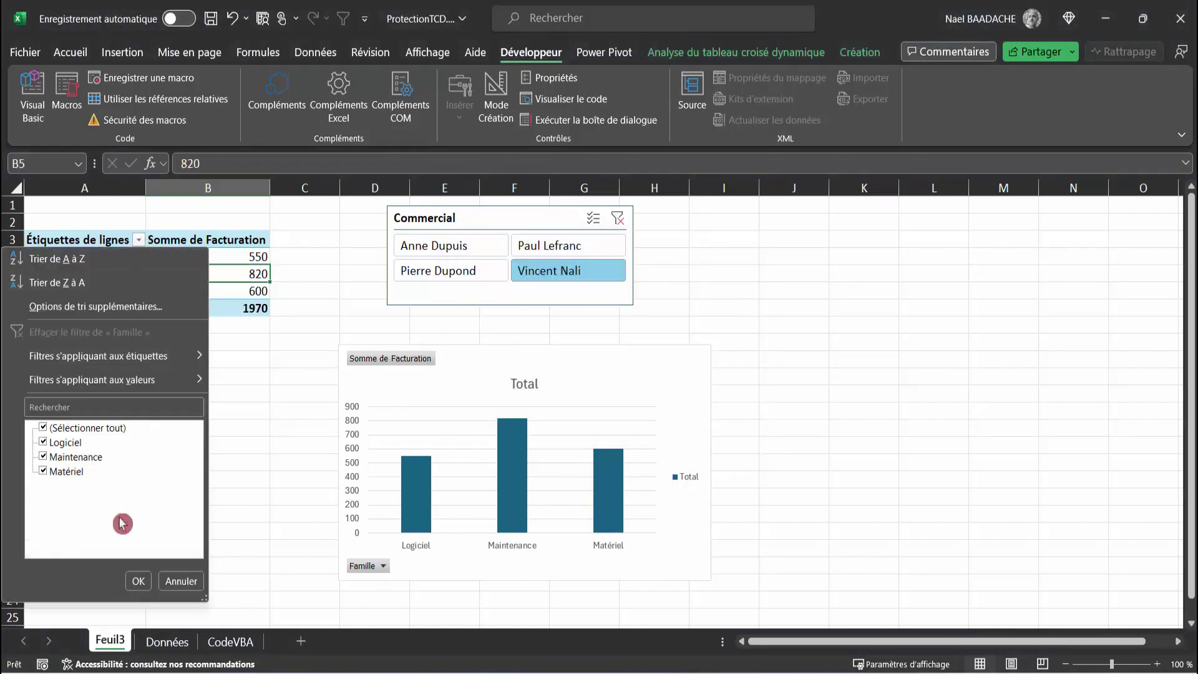
click(138, 581)
click(191, 465)
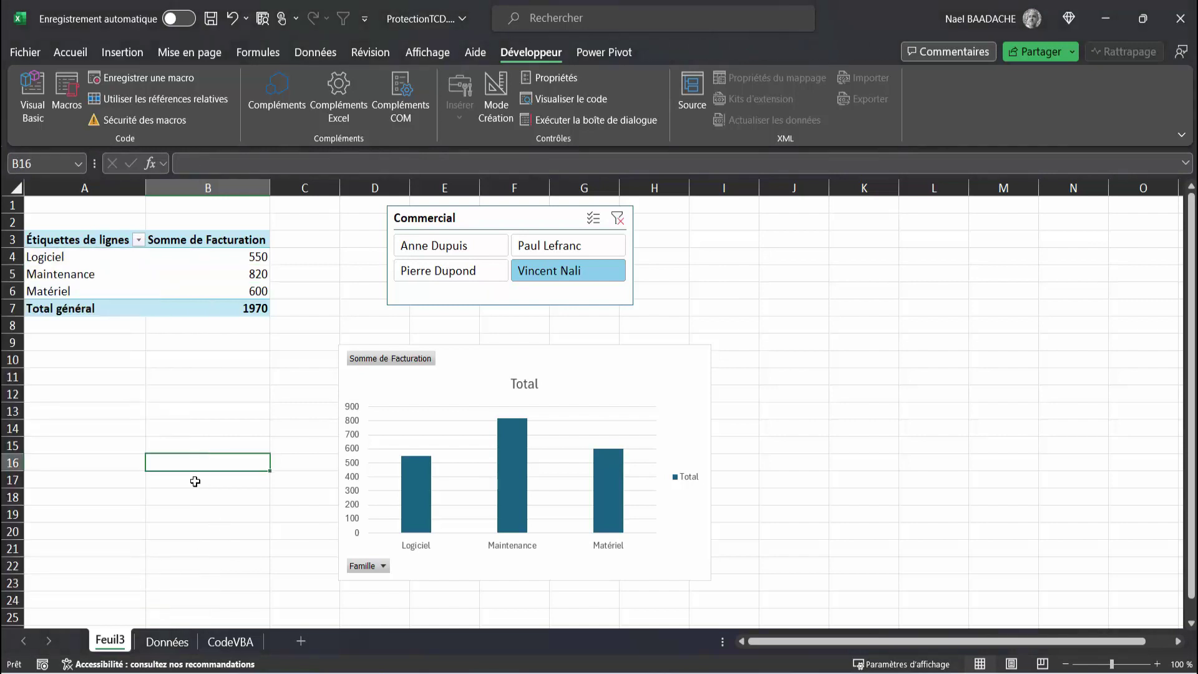
Step: Start Données row 27 with Matériel and the date 01/07/2013
click(172, 649)
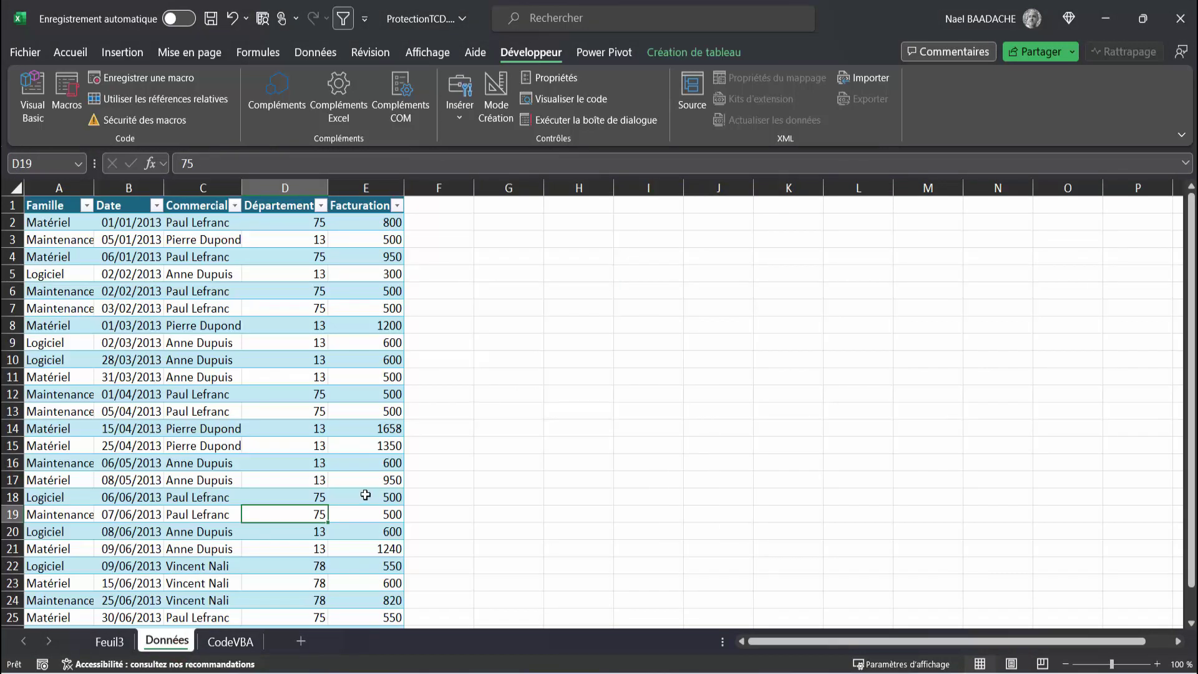
scroll(238, 477, down, 3)
click(66, 480)
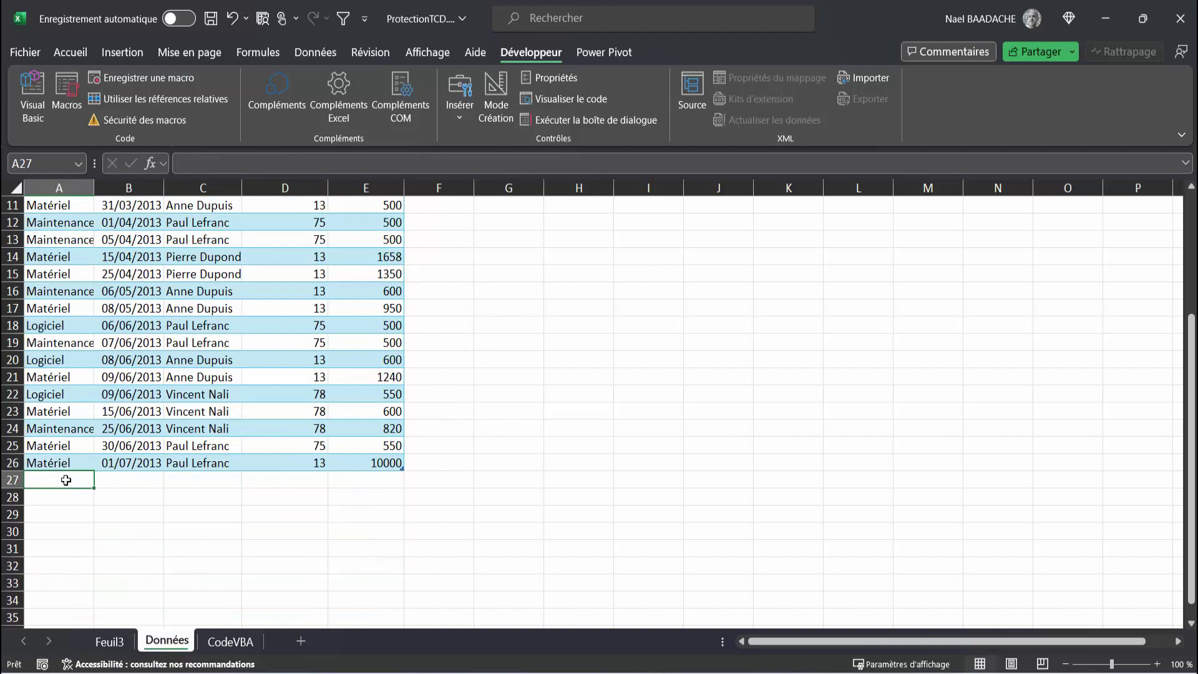
text(Ma)
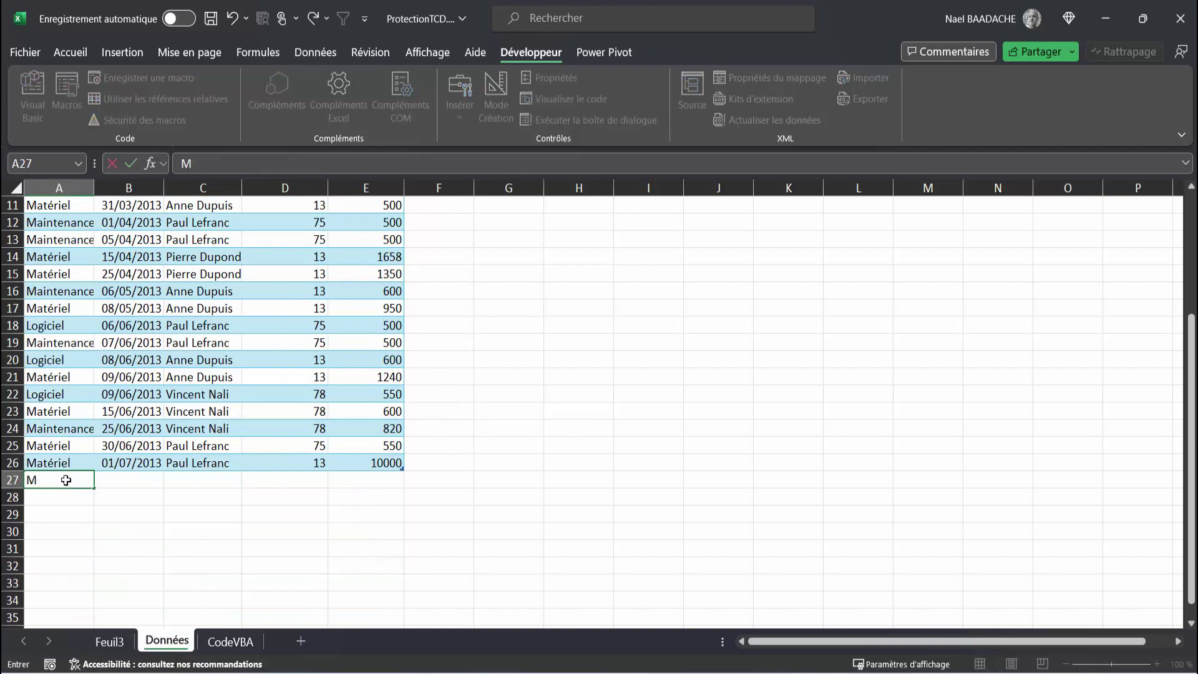
text(tériel)
key(Tab)
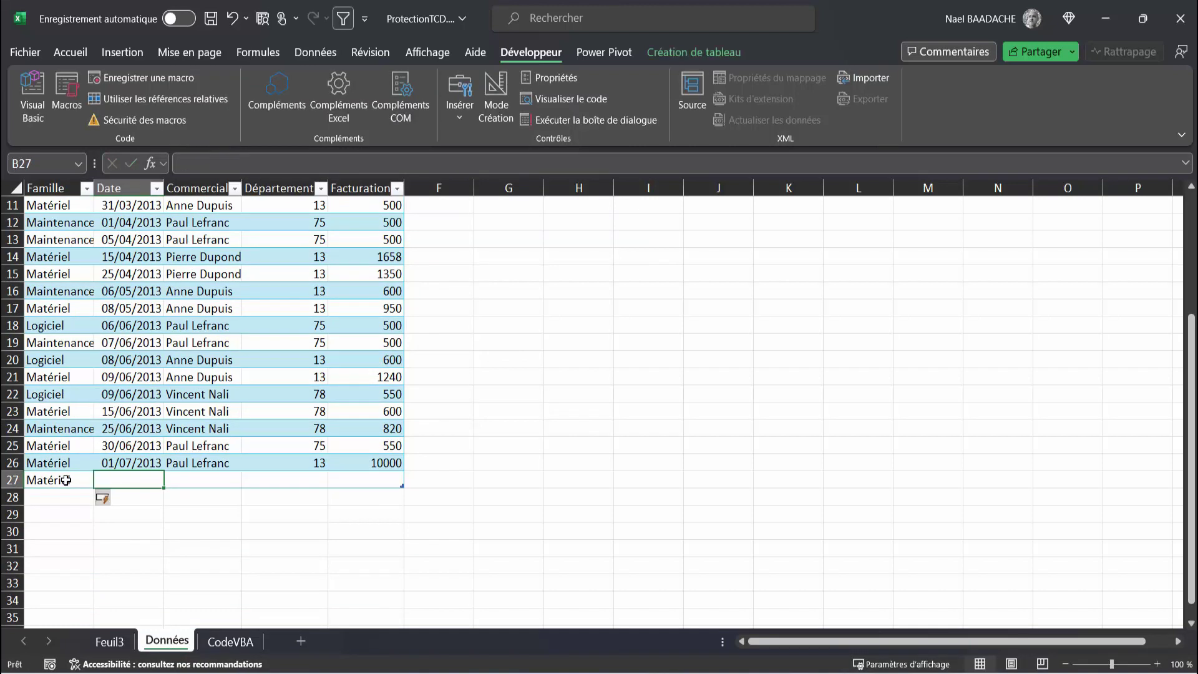
text(01/07/2013)
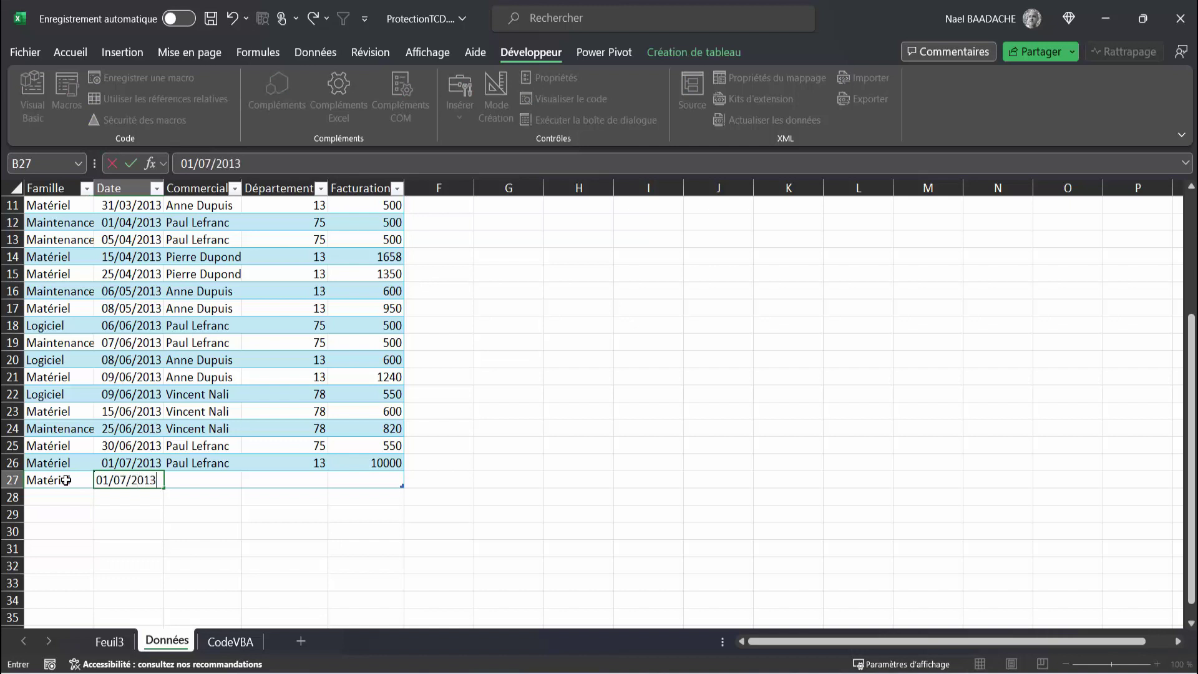
key(Tab)
Step: Complete row 27 with a salesperson, département 75 and billing 20000, then return to Feuil3
text(V)
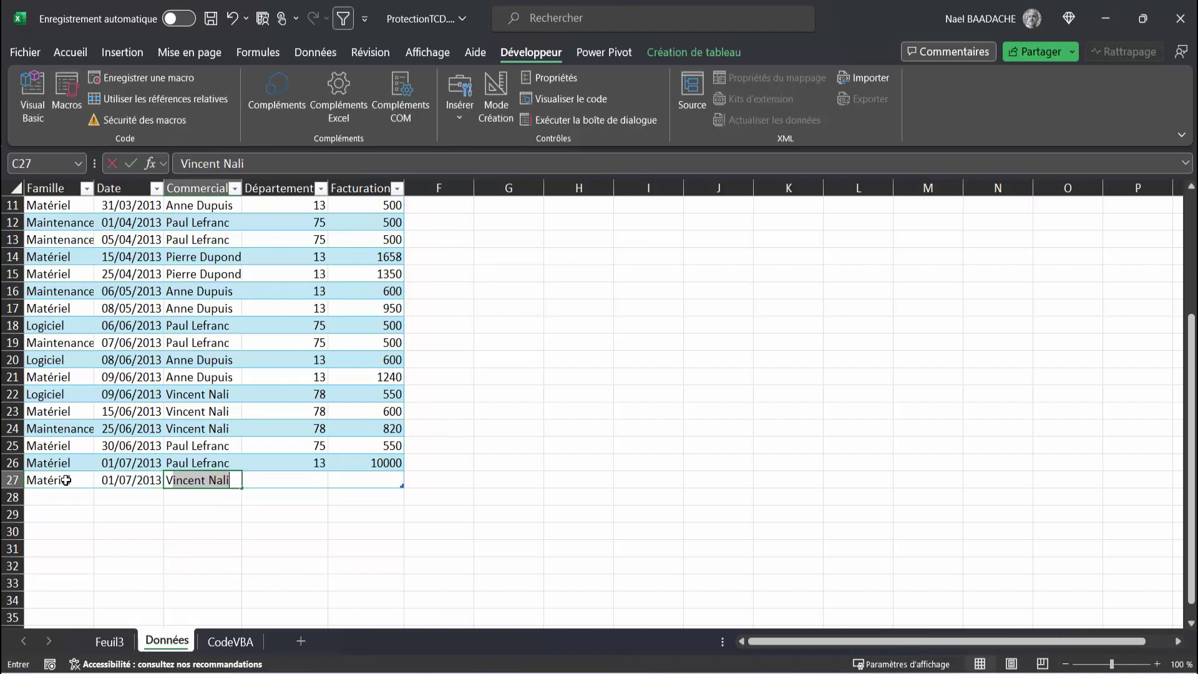
text(in)
key(Tab)
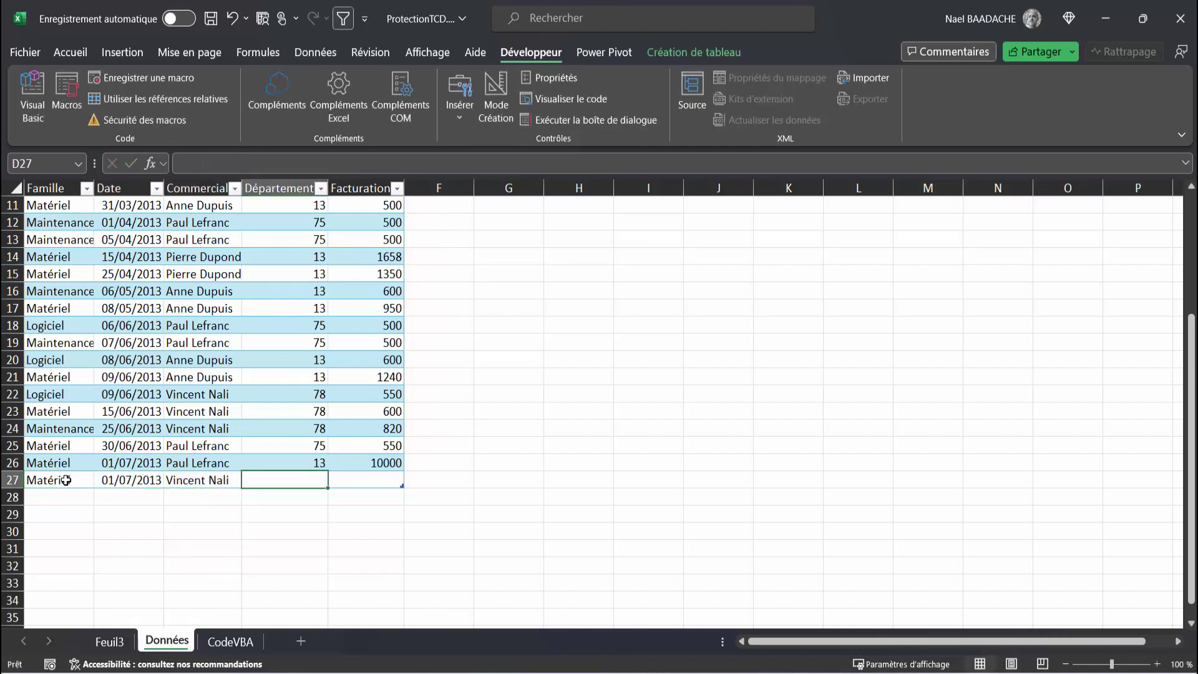
text(75)
key(Tab)
text(2)
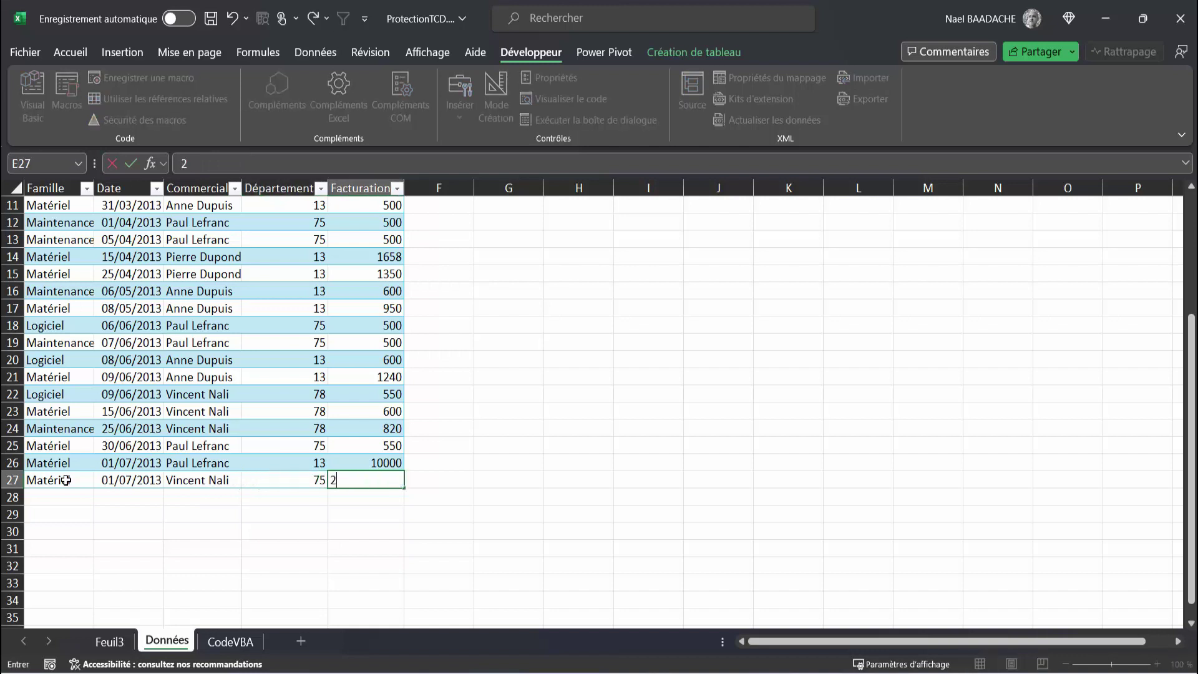
text(0000)
key(Return)
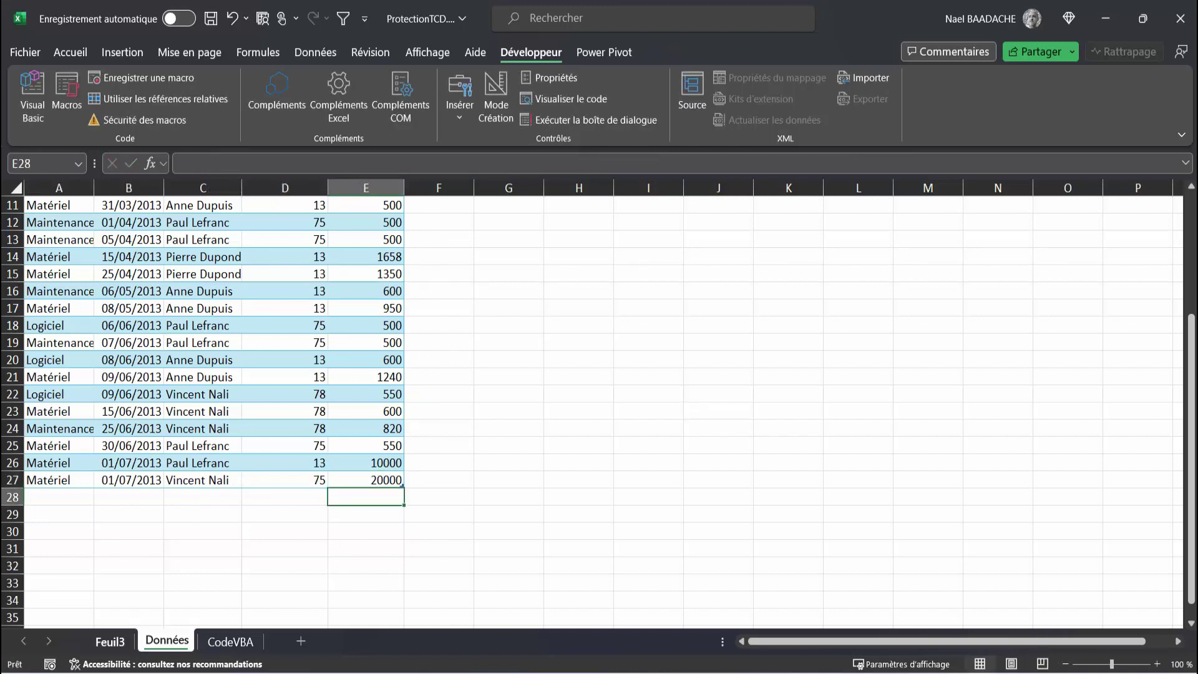
click(113, 646)
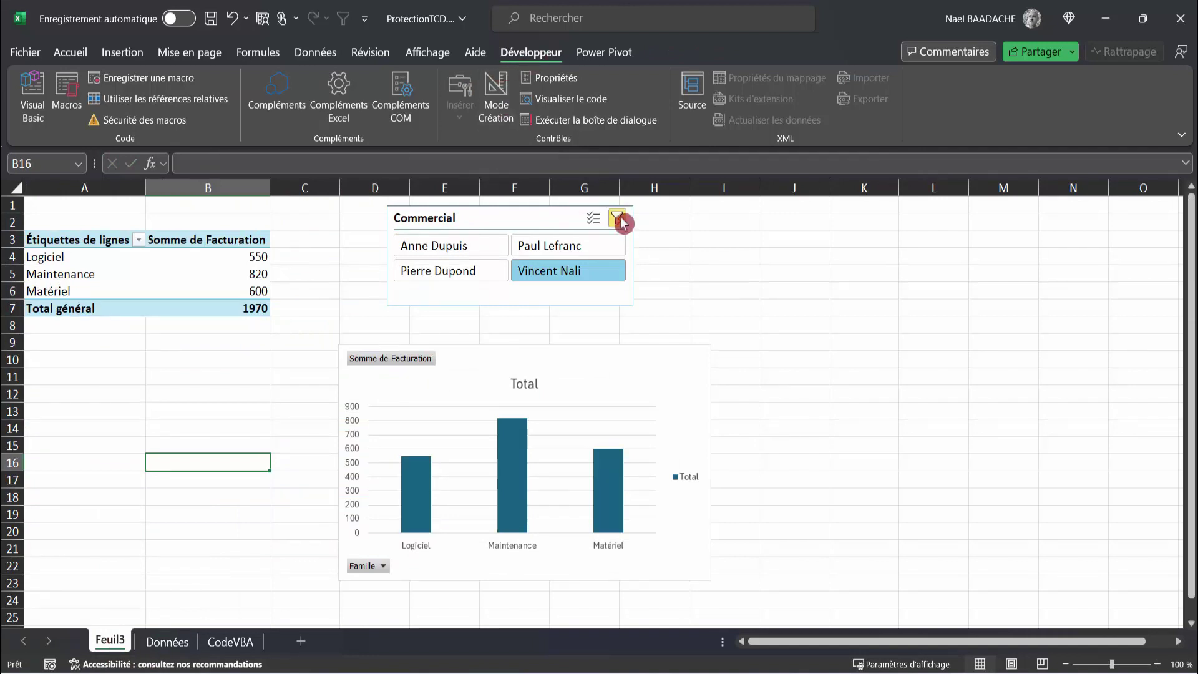
Step: Clear the slicer filter, run the ActualiserLesDonnees macro, and check the 47368 total and Matériel 39798
click(618, 218)
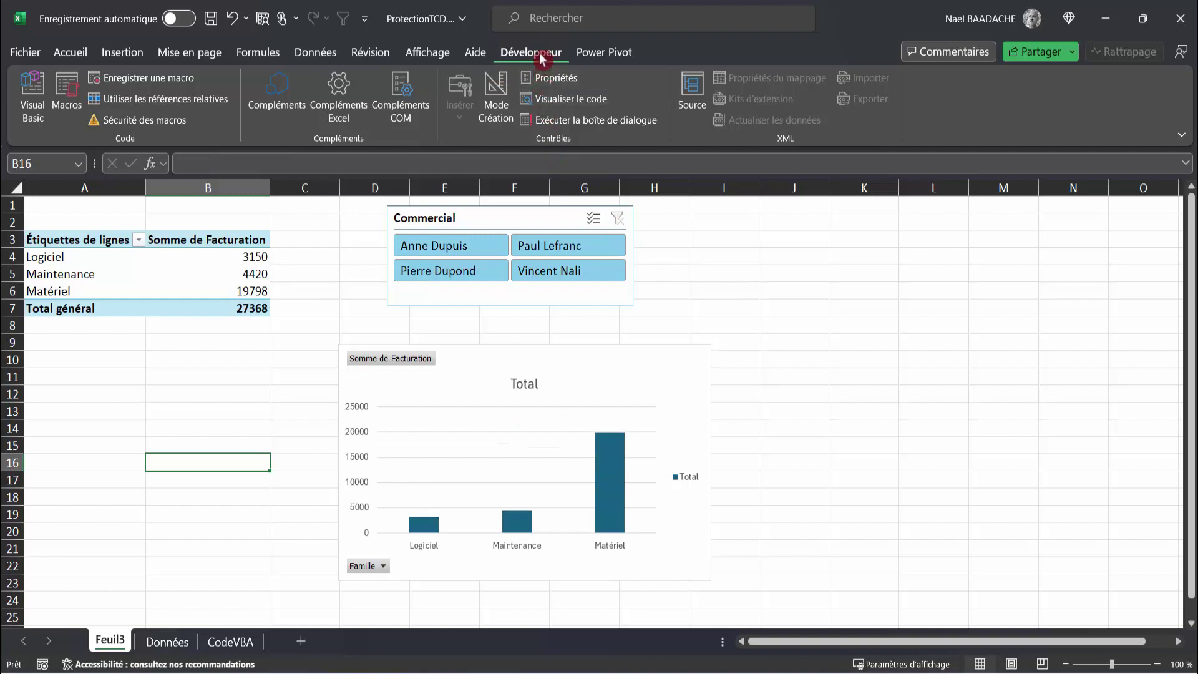
click(67, 93)
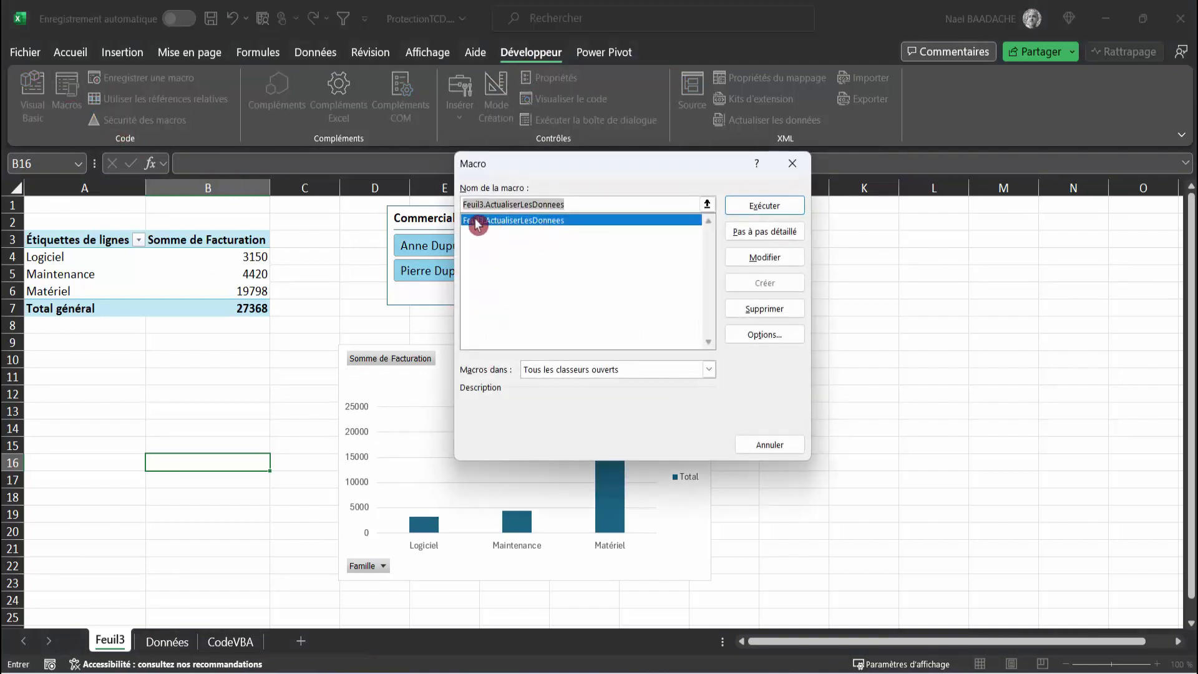
click(755, 208)
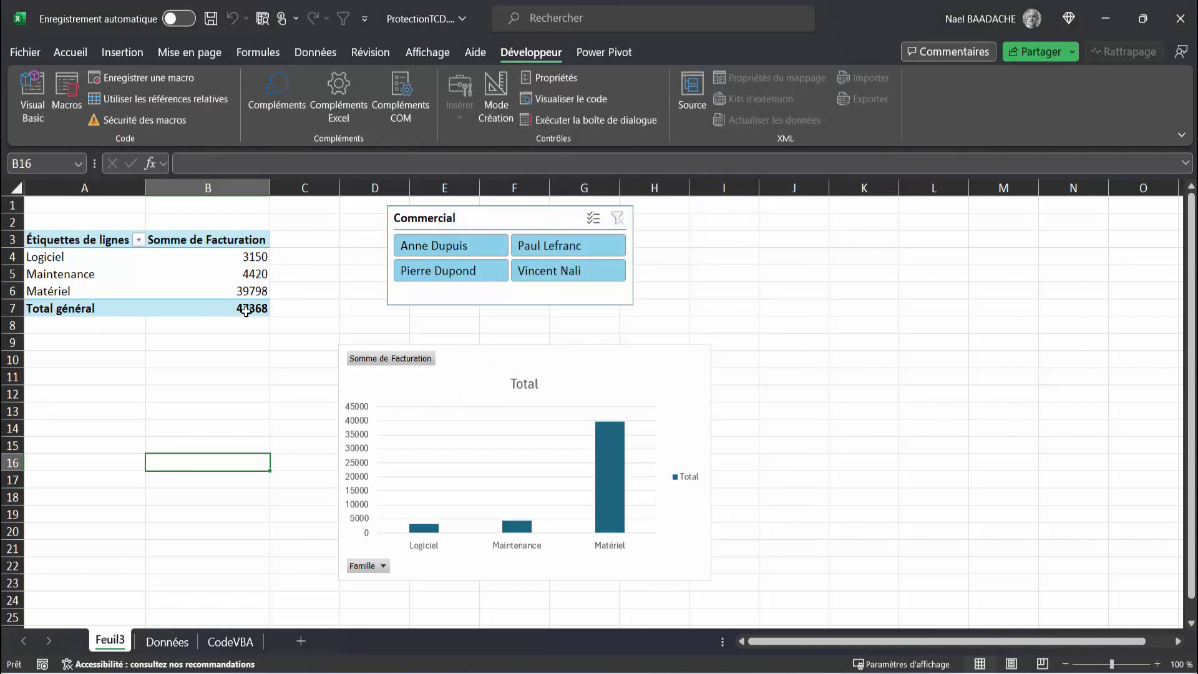
click(245, 310)
click(245, 291)
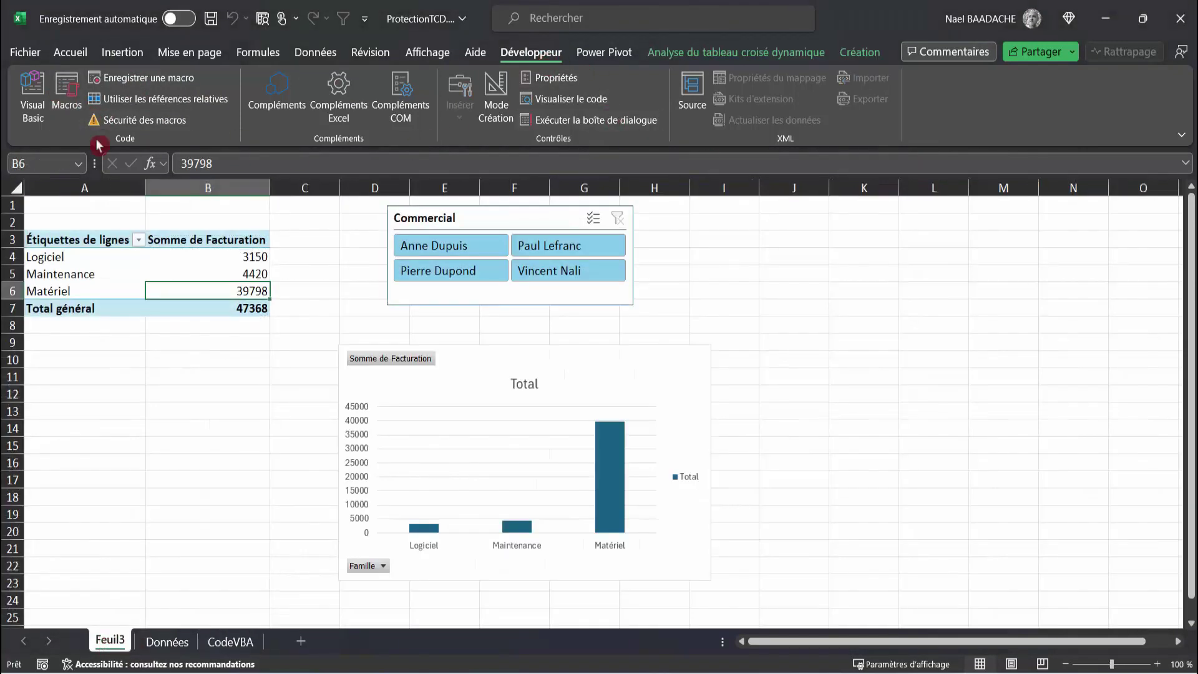
click(36, 92)
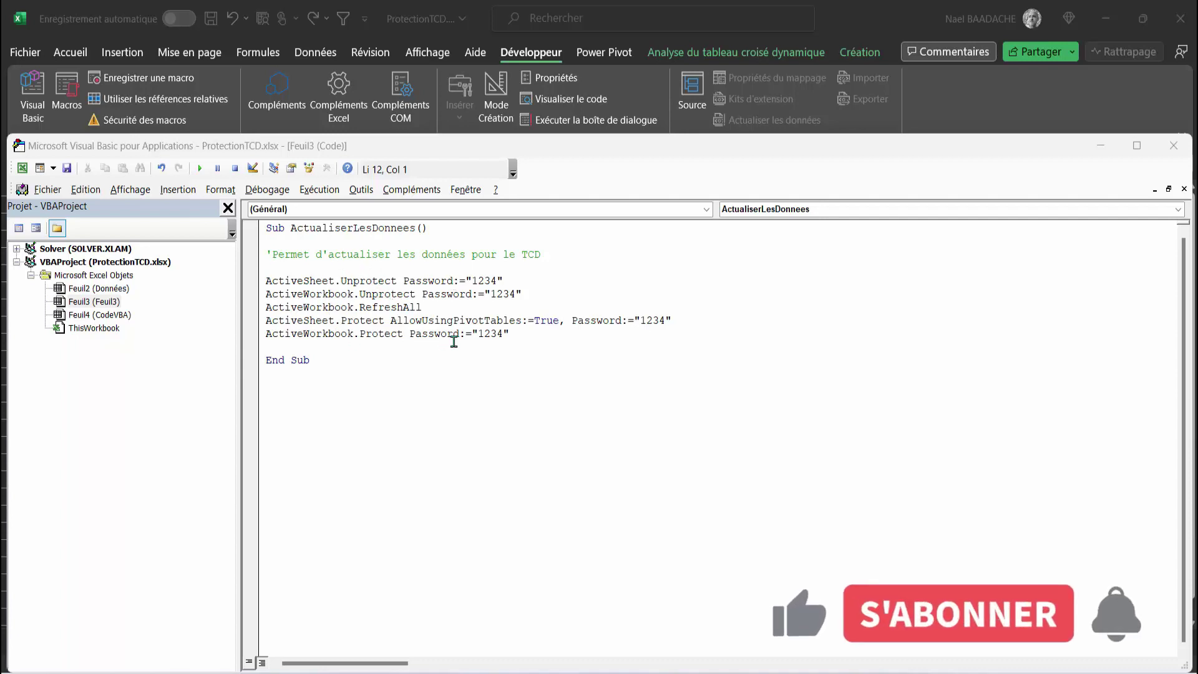
click(1173, 145)
click(153, 374)
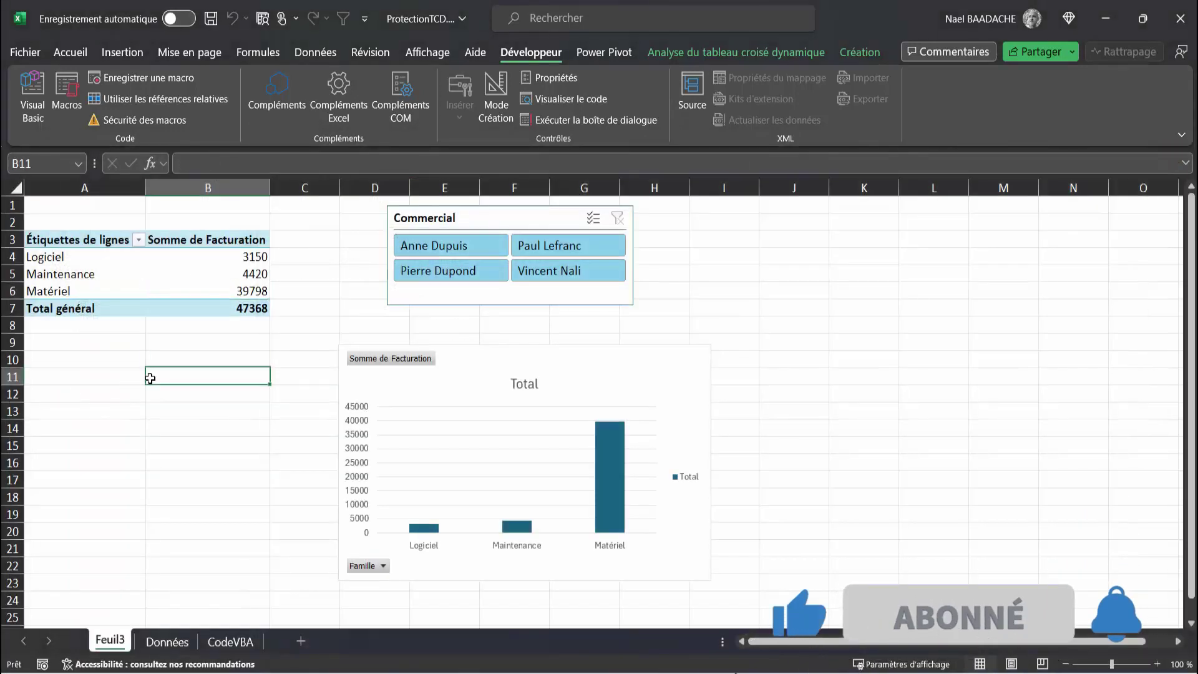